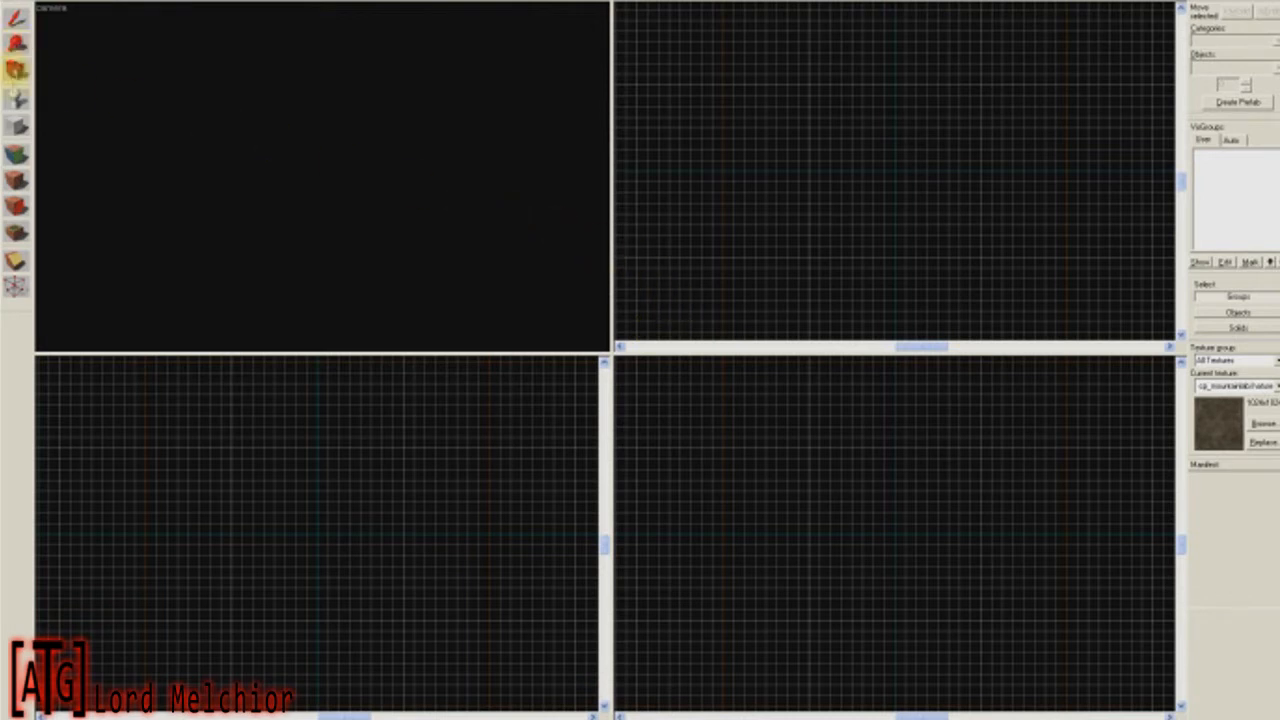
# With the block tool active, filter the texture browser by "dev" and choose the red dev measure-grid texture as the current texture.
pyautogui.click(18, 128)
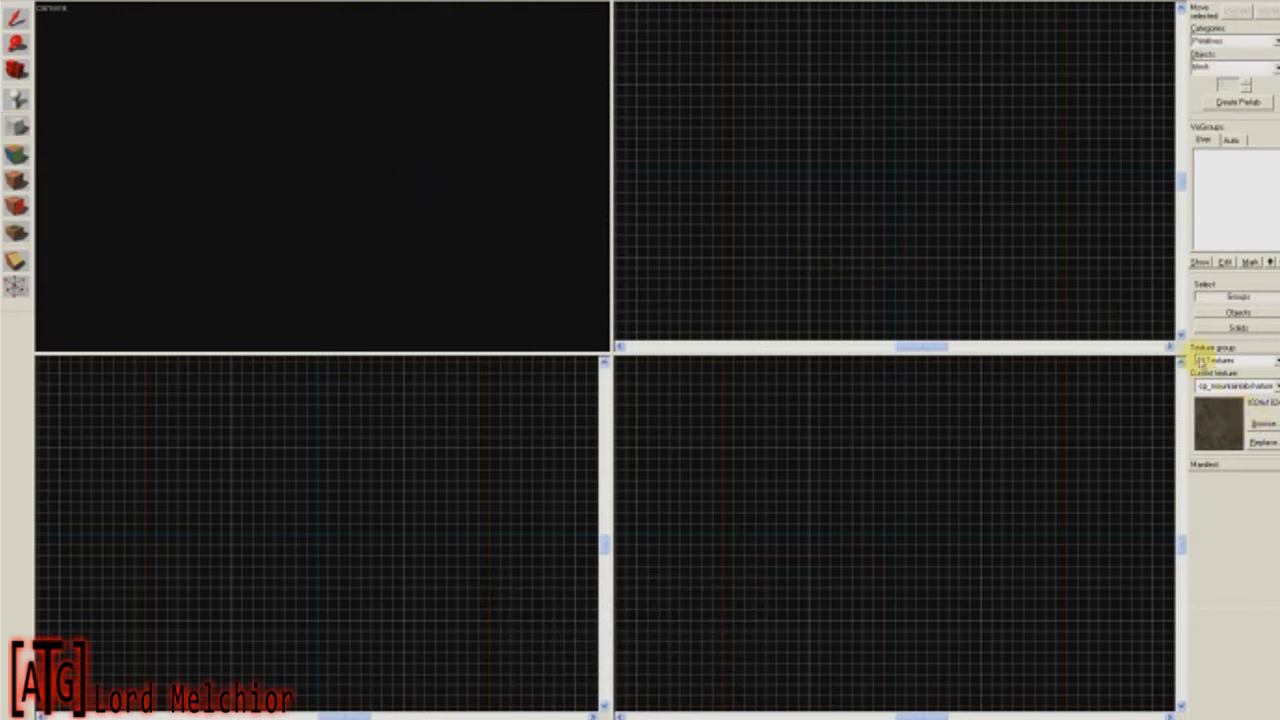
pyautogui.click(1262, 423)
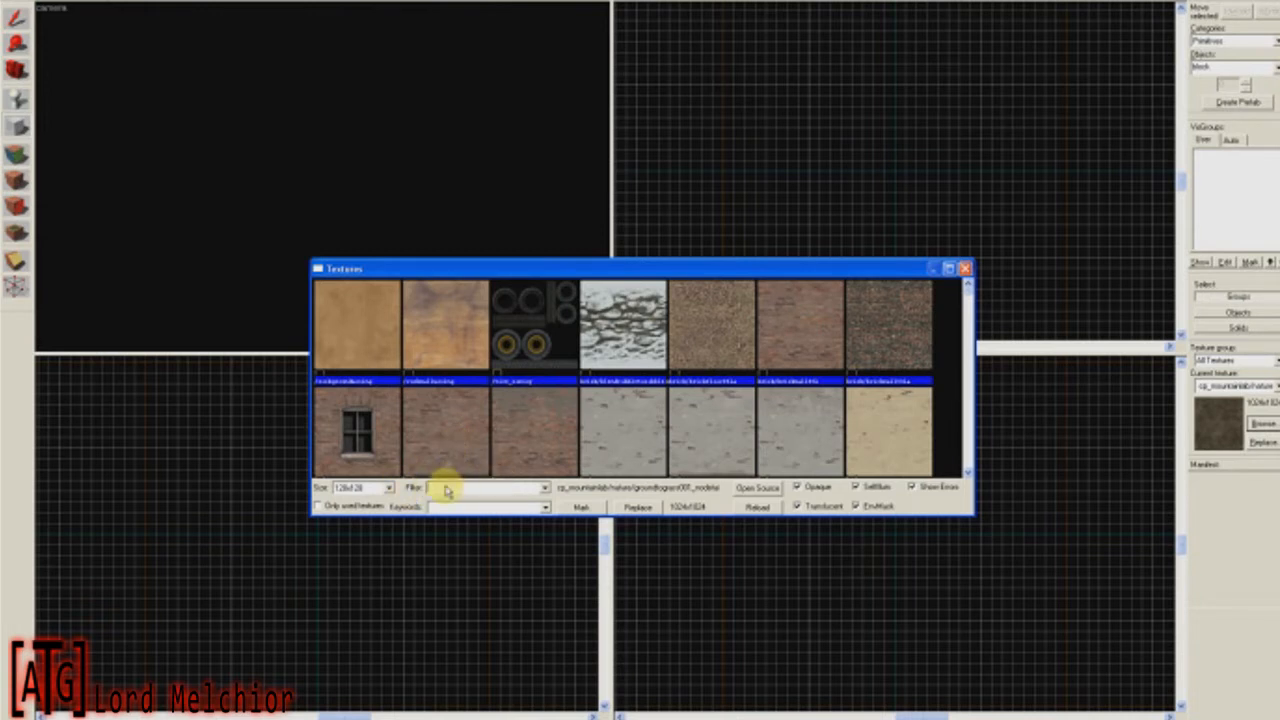
pyautogui.write('dev')
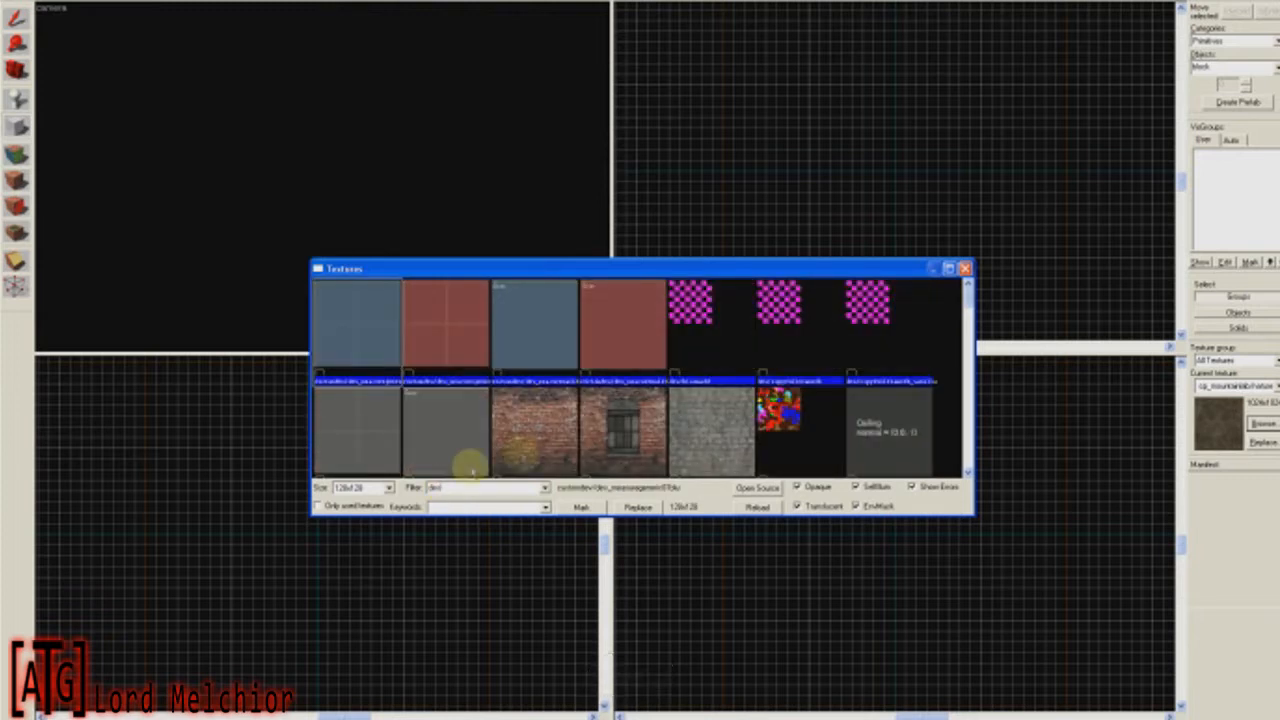
pyautogui.click(616, 412)
pyautogui.scroll(-2, 622, 417)
pyautogui.scroll(4, 622, 417)
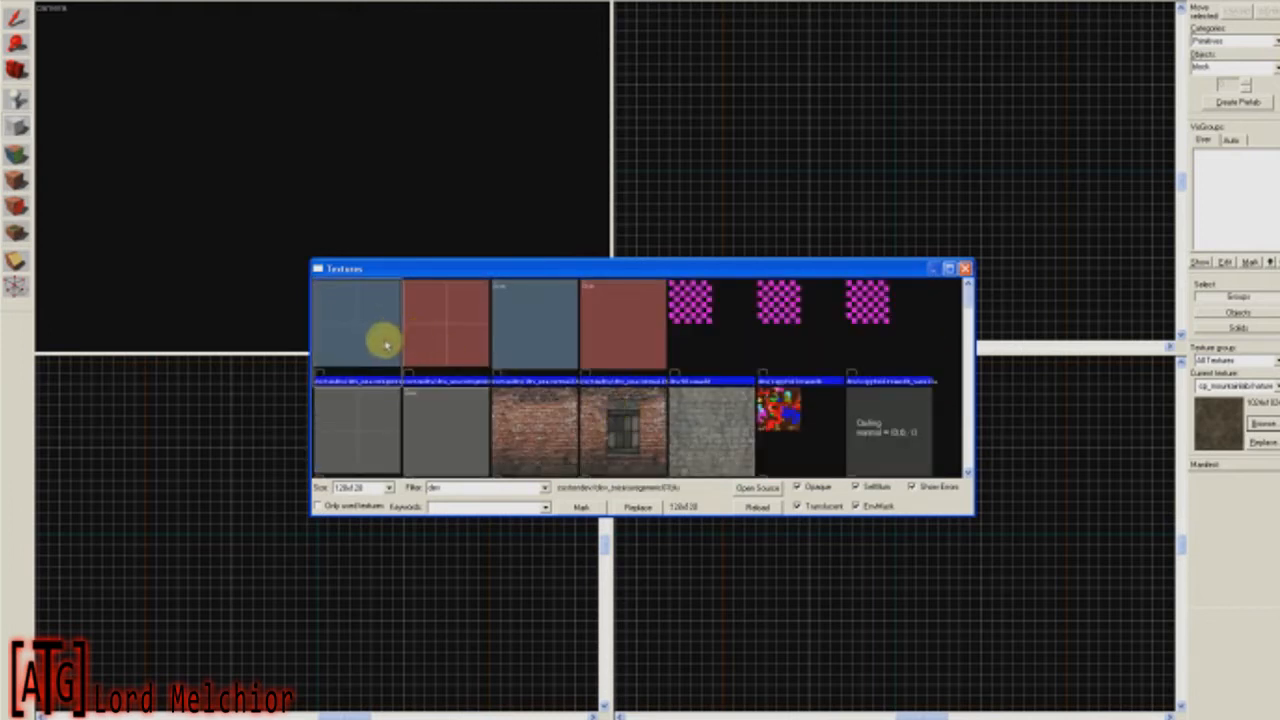
pyautogui.click(432, 335)
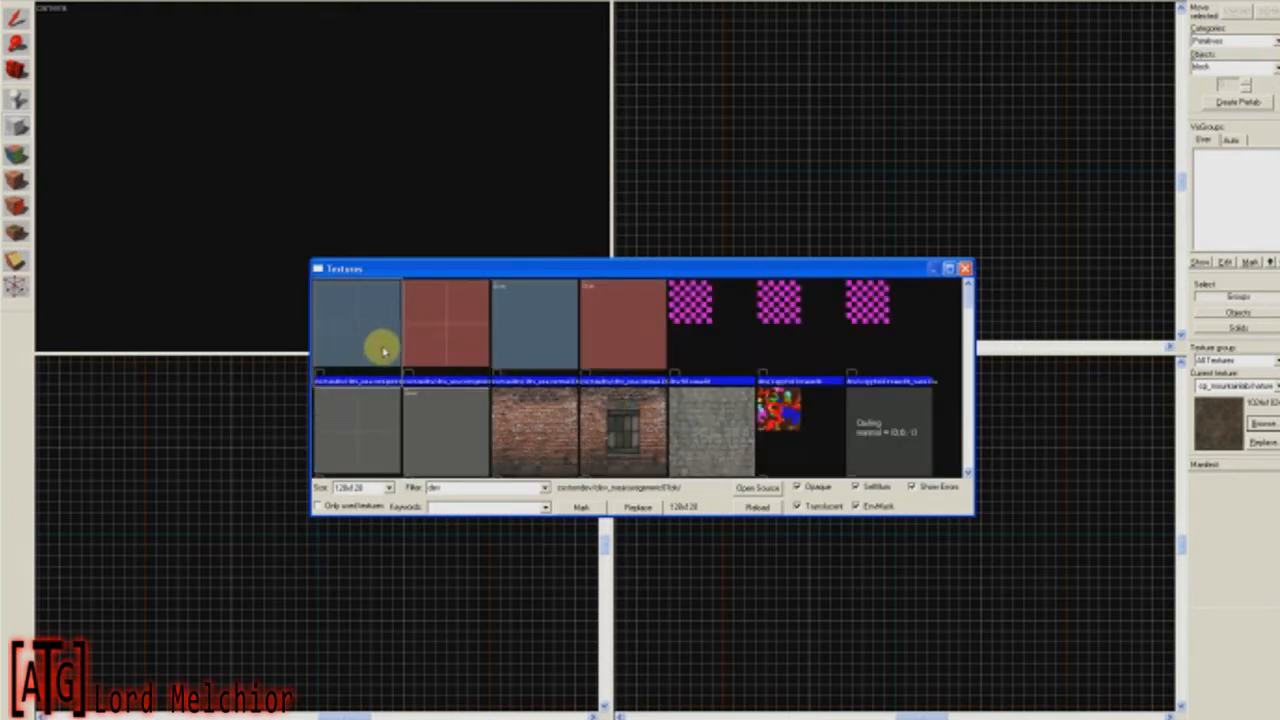
pyautogui.click(430, 330)
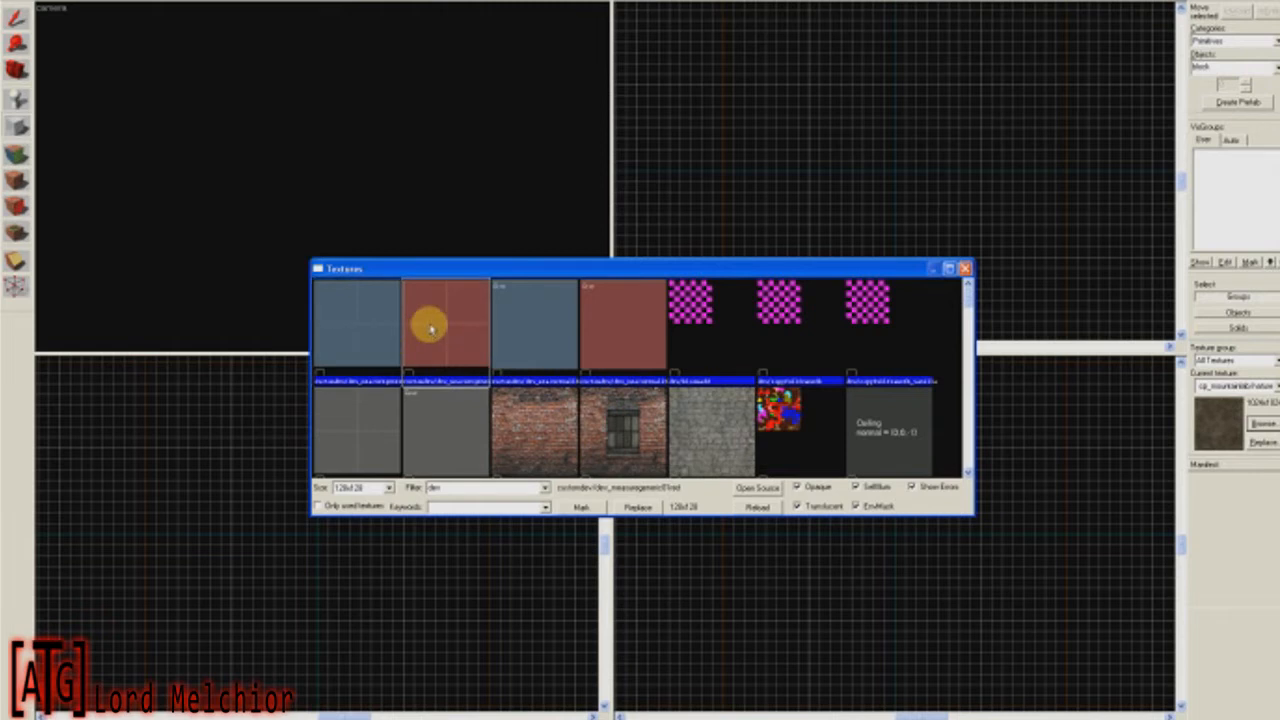
pyautogui.doubleClick(430, 328)
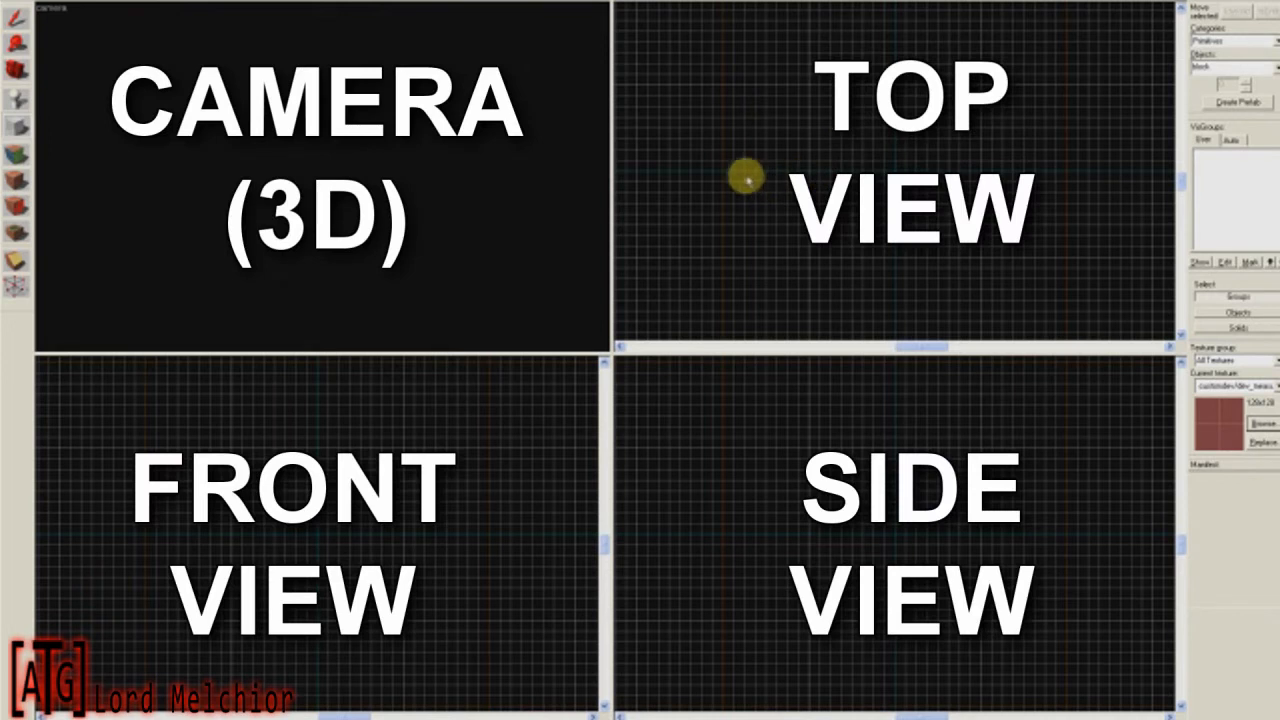
# Create a floor block about 1216 by 704 units and 64 units thick in the top view.
pyautogui.moveTo(776, 170)
pyautogui.mouseDown()
pyautogui.moveTo(877, 258)
pyautogui.moveTo(937, 277)
pyautogui.moveTo(951, 304)
pyautogui.moveTo(984, 295)
pyautogui.mouseUp()
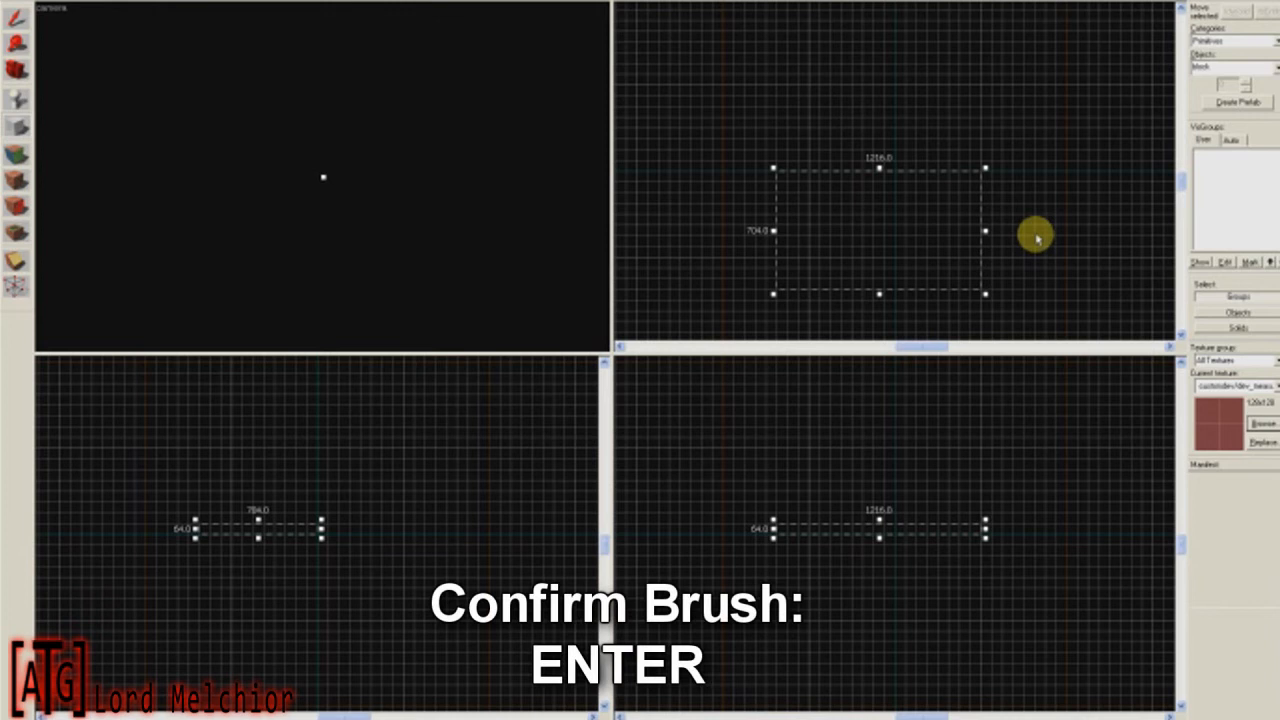
pyautogui.press('Return')
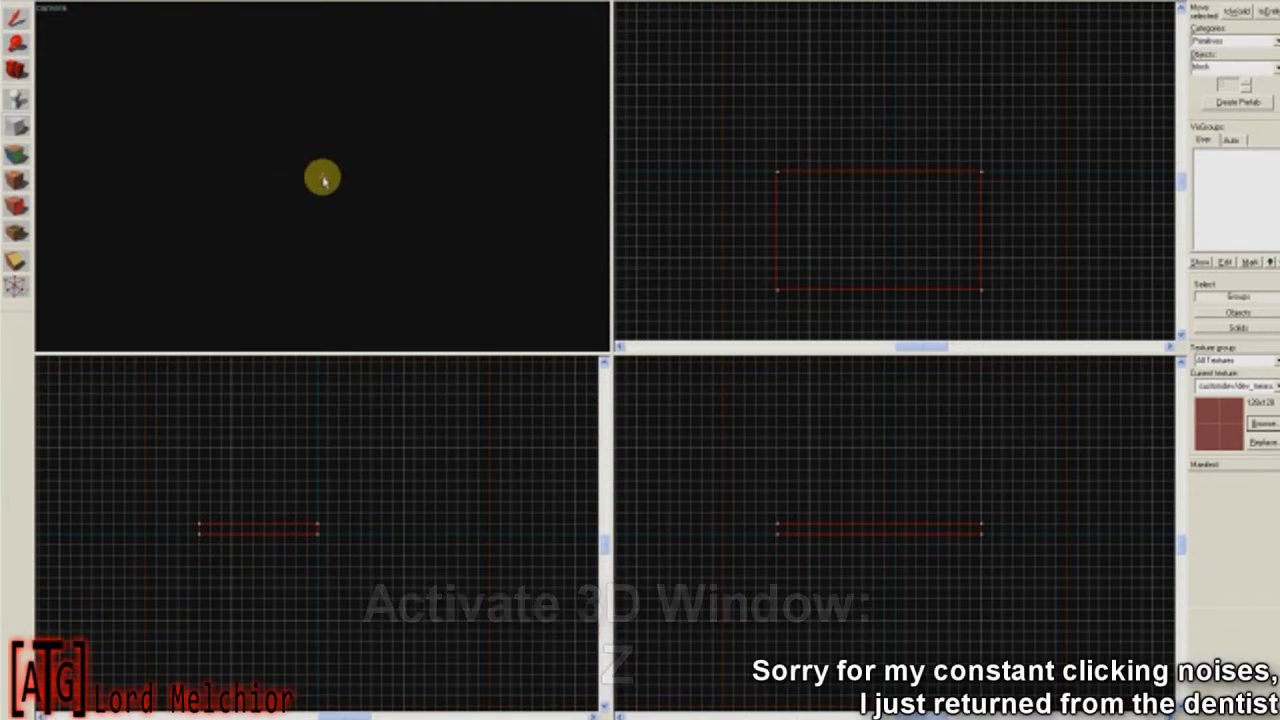
pyautogui.press('z')
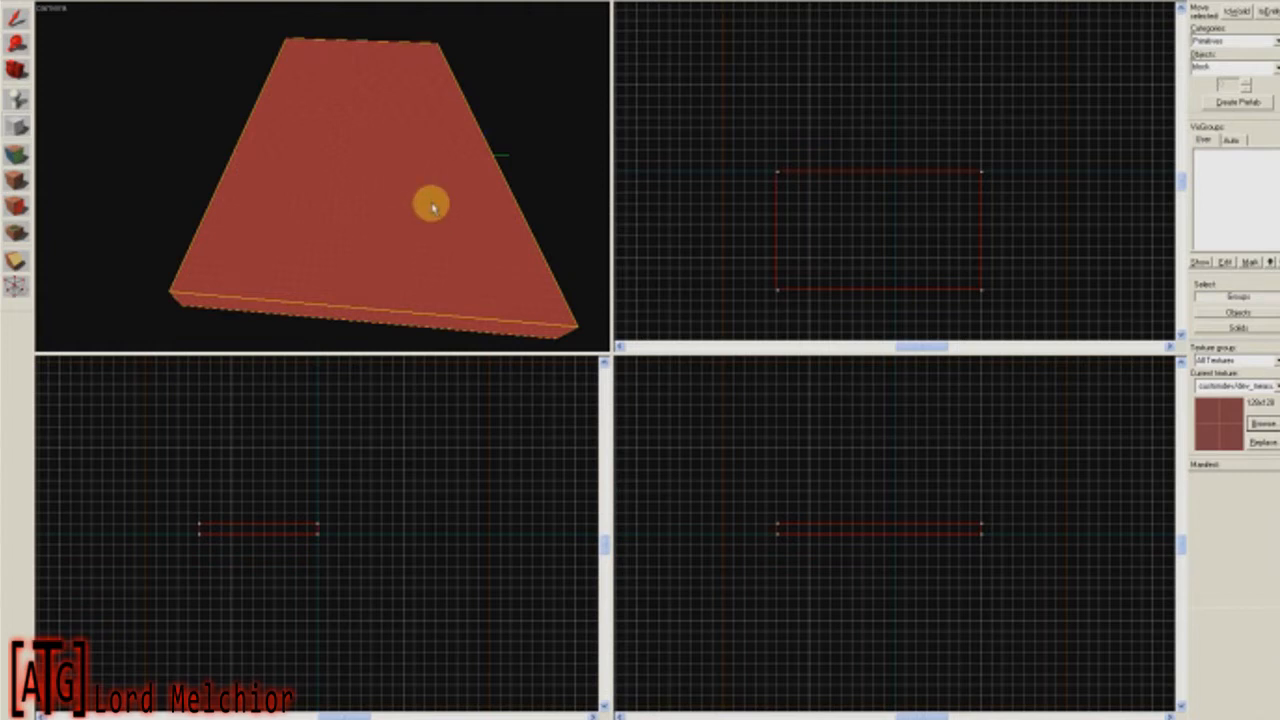
# Duplicate the floor block and place the copy flush against its upper long edge in the top view.
pyautogui.click(15, 17)
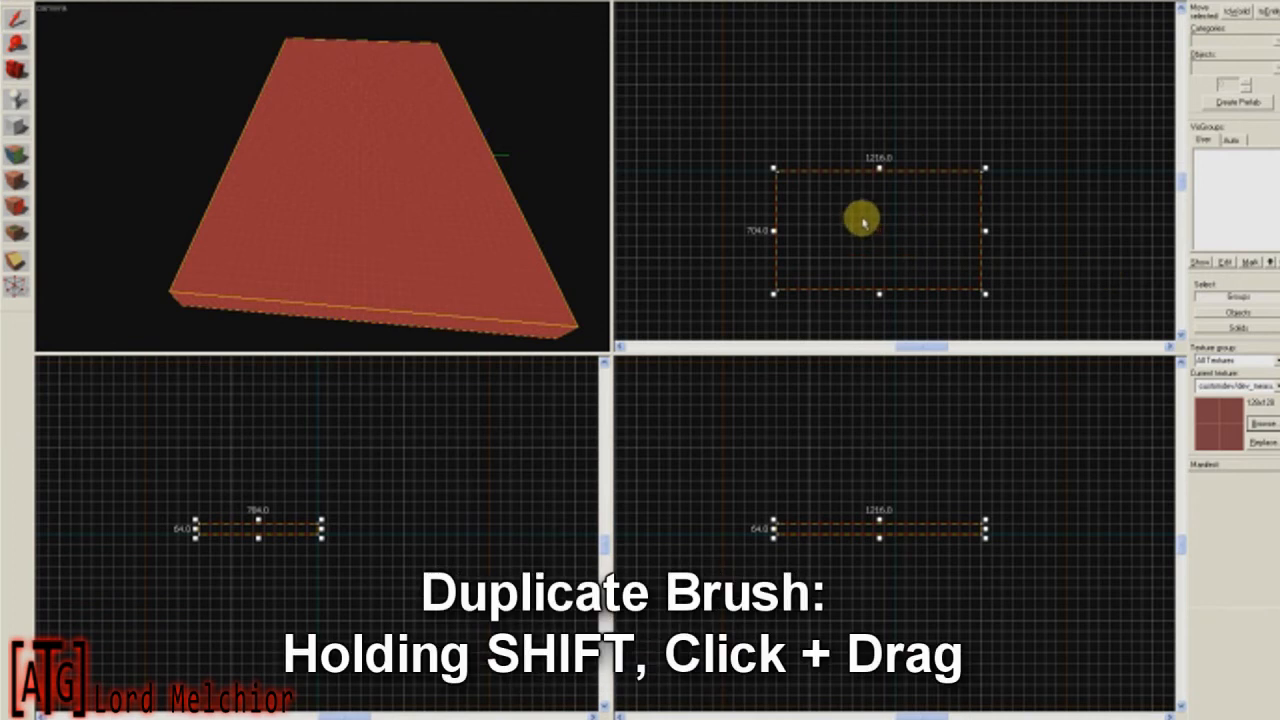
pyautogui.keyDown('shift'); pyautogui.moveTo(862, 222); pyautogui.dragTo(860, 96); pyautogui.keyUp('shift')
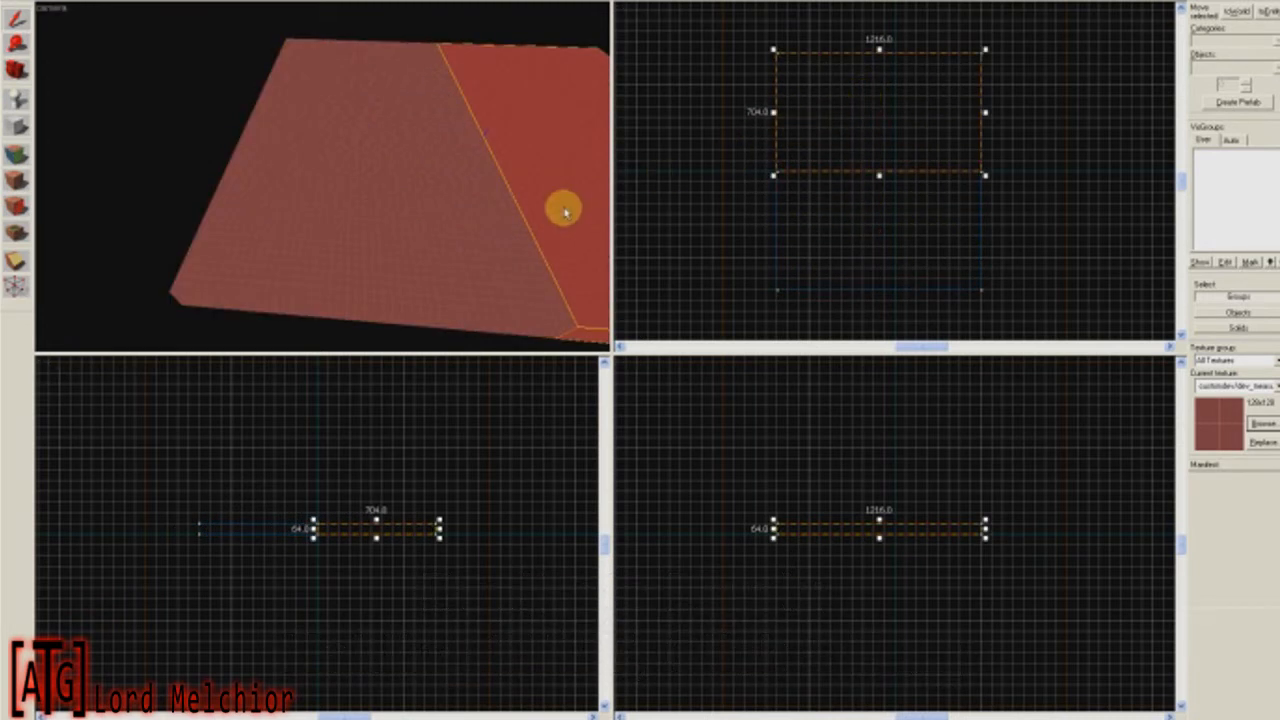
# Apply the blue dev measure-grid texture to the top face of the duplicated floor block.
pyautogui.press('z')
pyautogui.press('d')
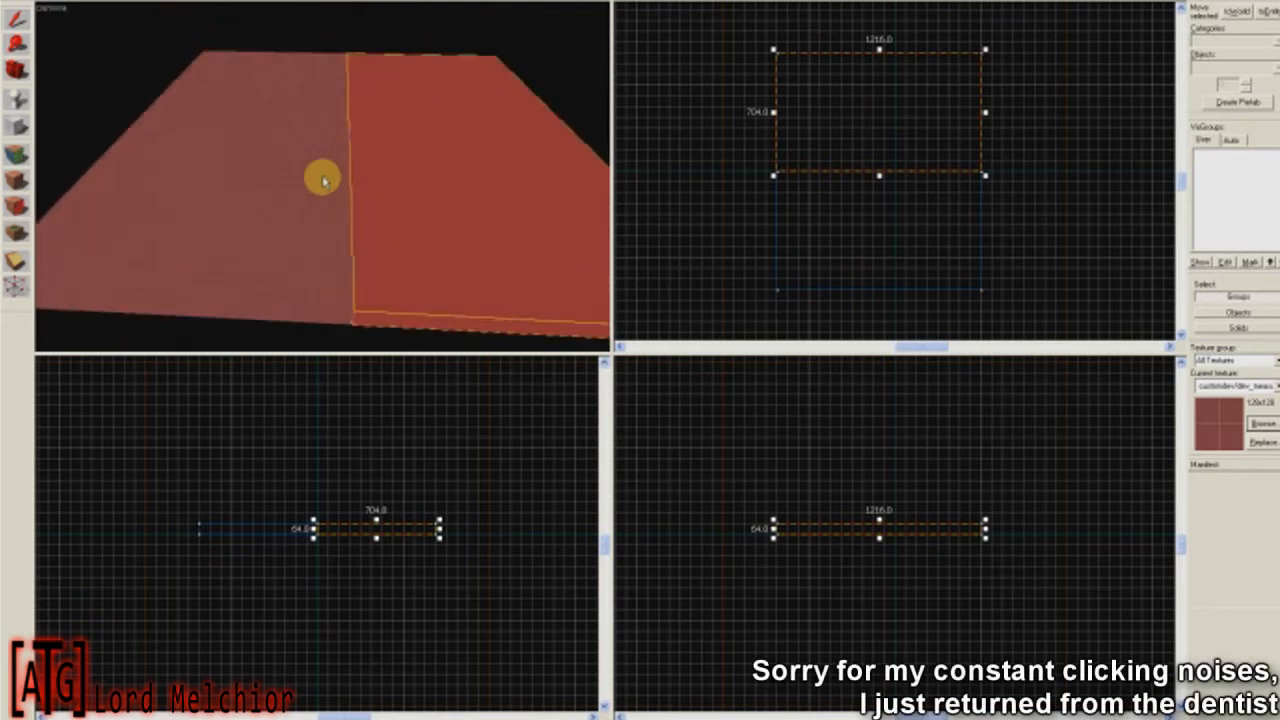
pyautogui.press('d')
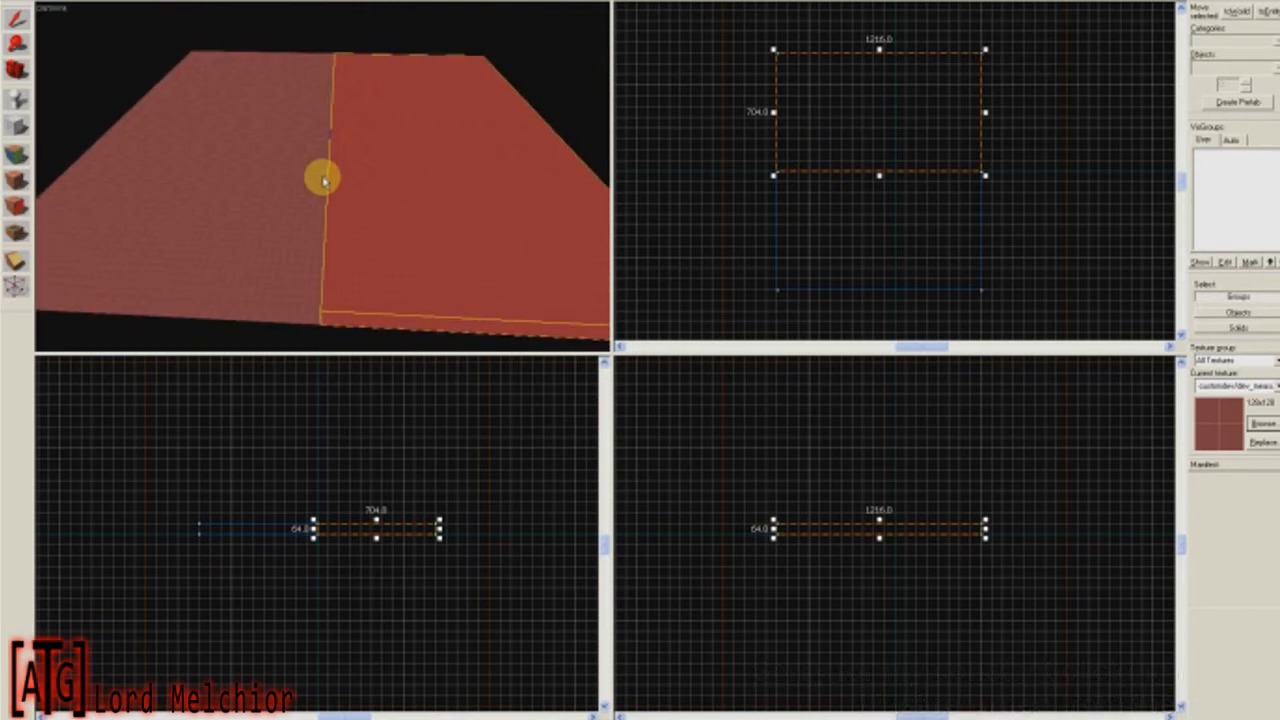
pyautogui.press('a')
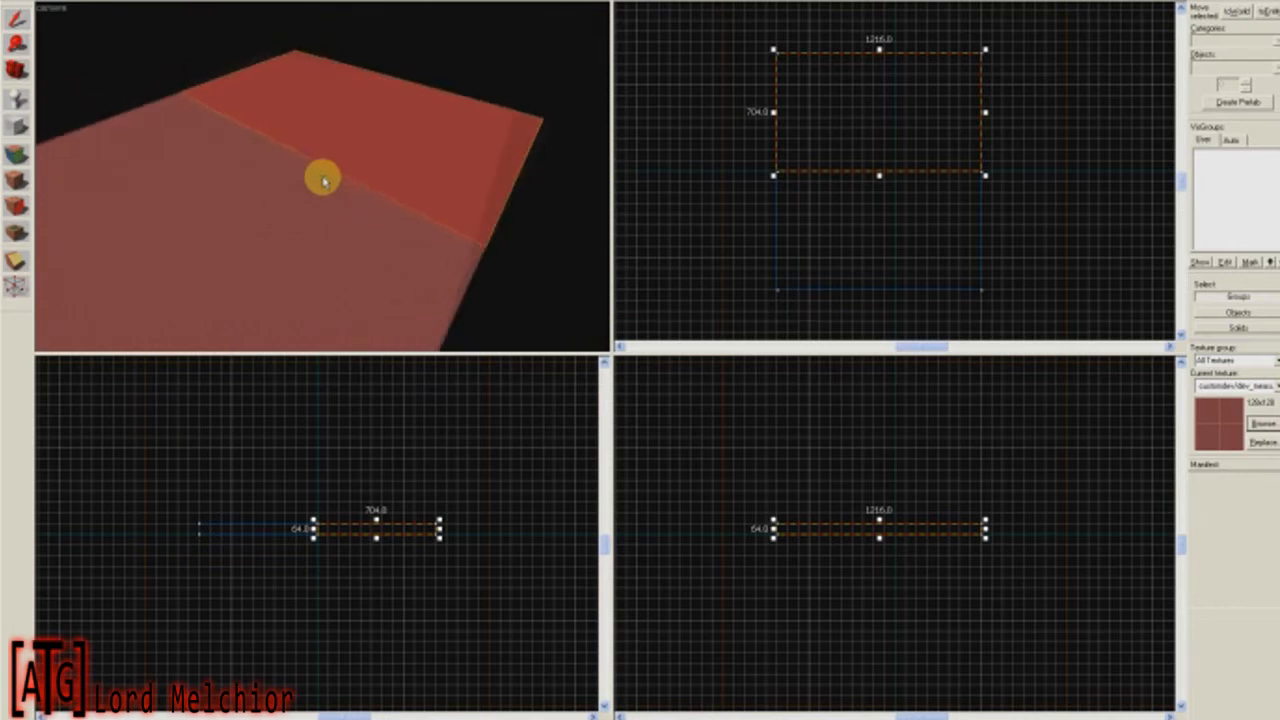
pyautogui.press('s')
pyautogui.press('d')
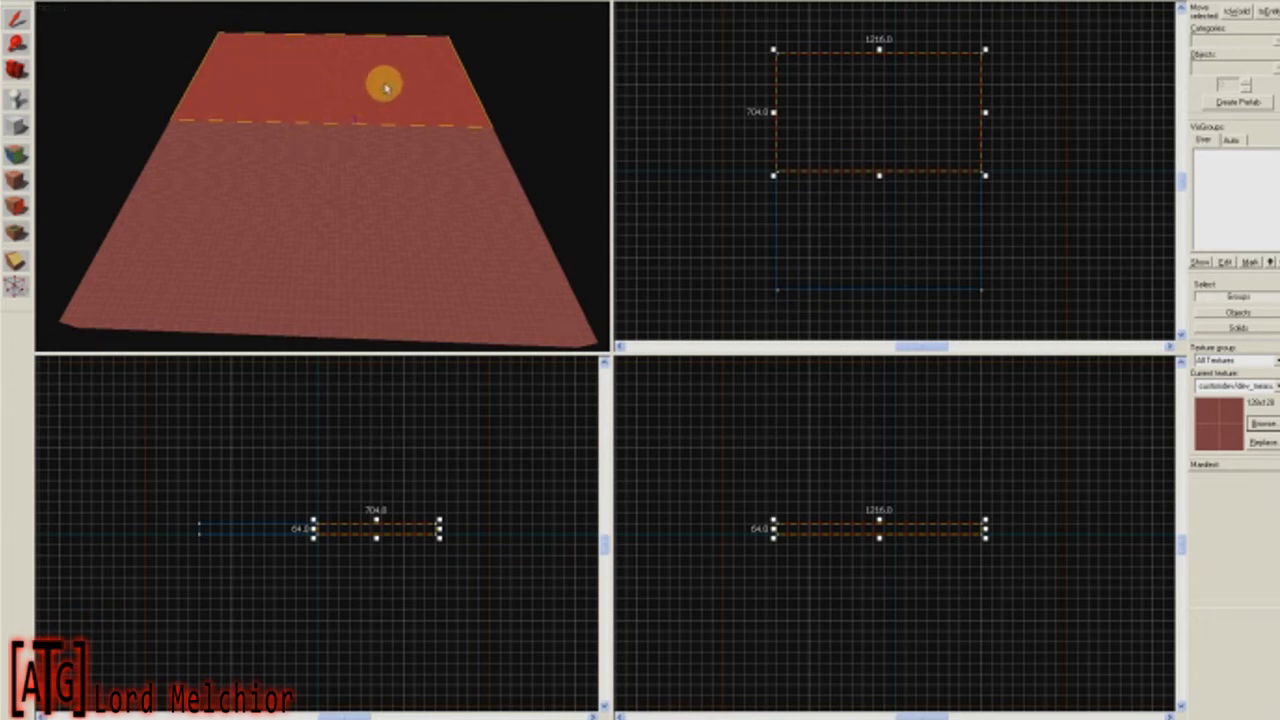
pyautogui.click(16, 157)
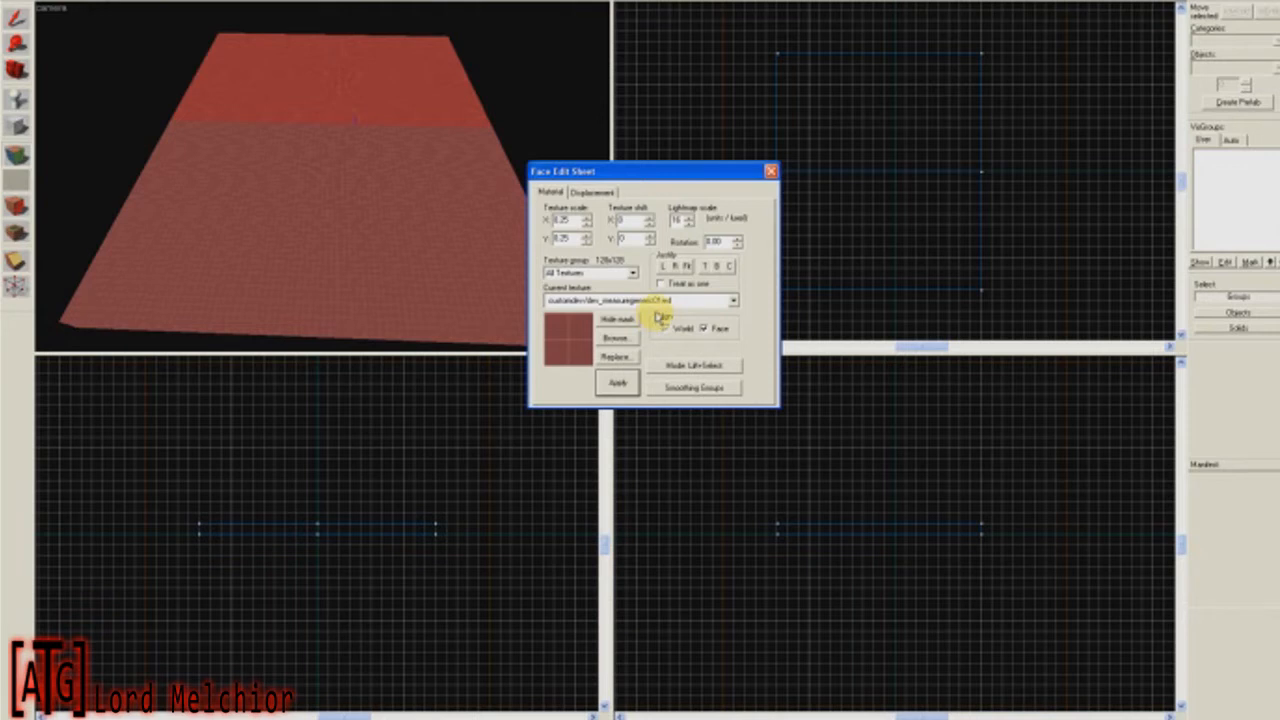
pyautogui.click(617, 339)
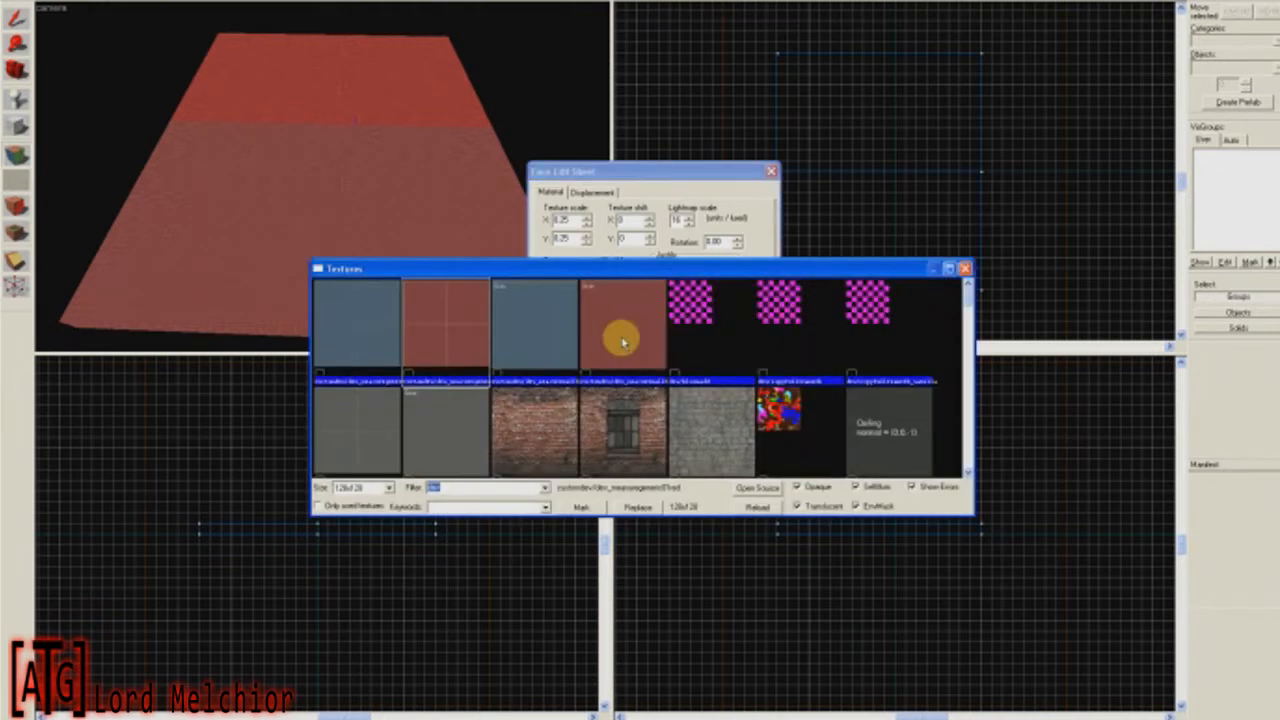
pyautogui.doubleClick(364, 338)
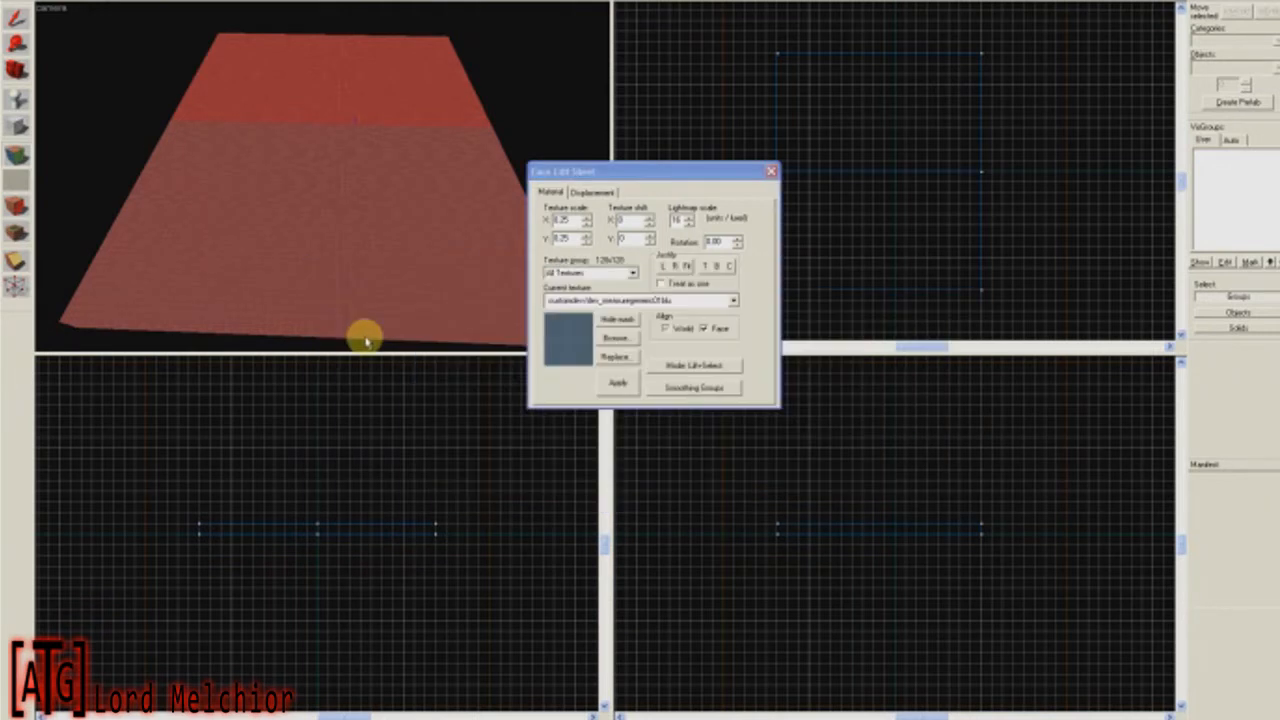
pyautogui.click(620, 386)
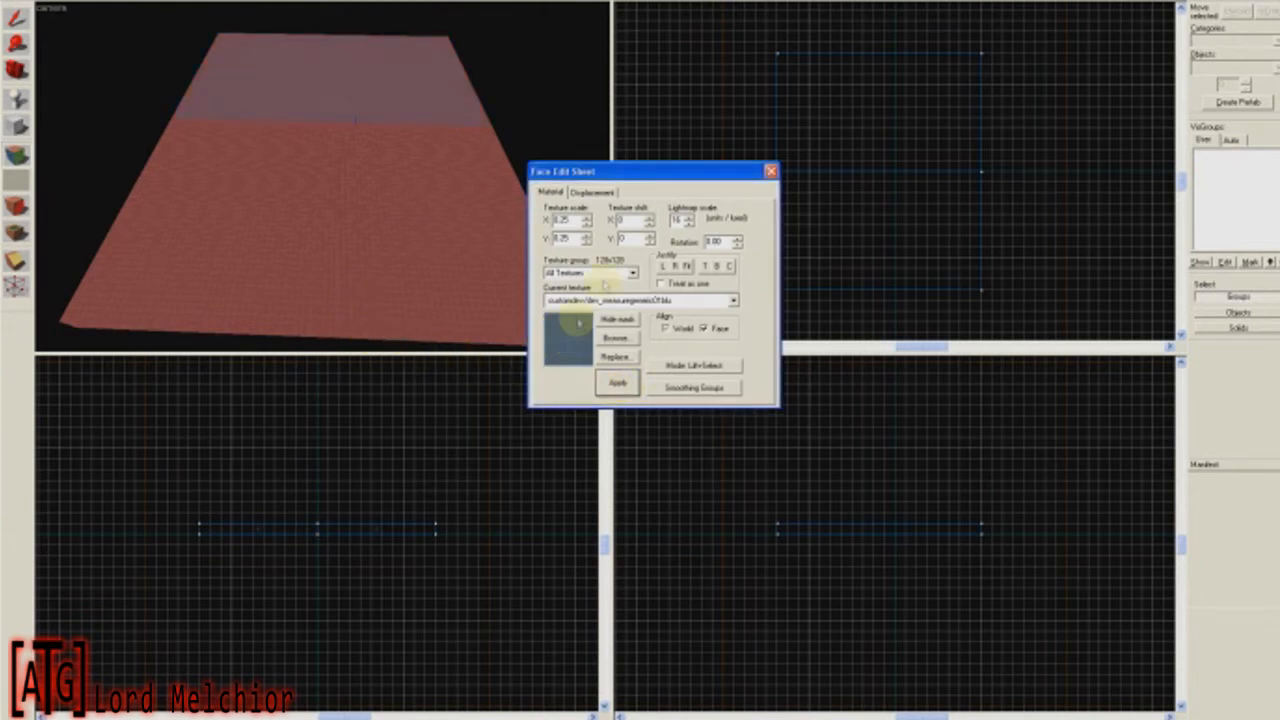
pyautogui.click(770, 169)
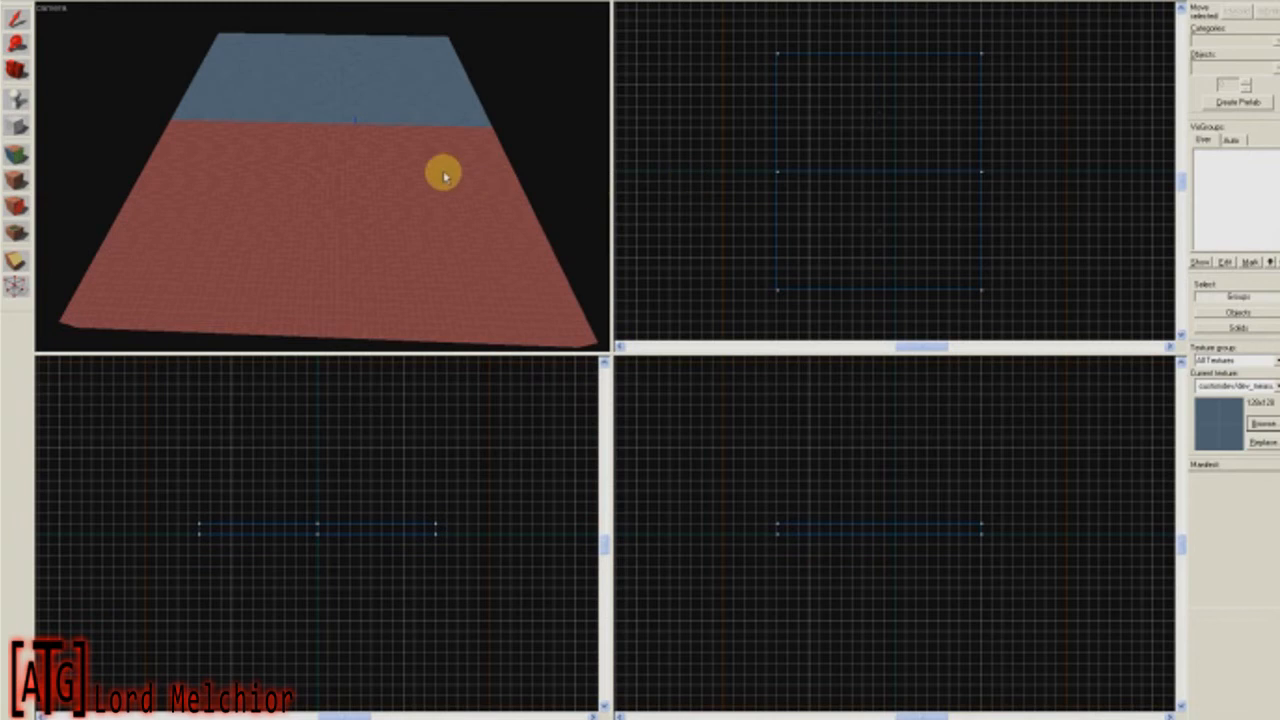
# Examine the red and blue floor blocks from several angles in the 3D view.
pyautogui.press('z')
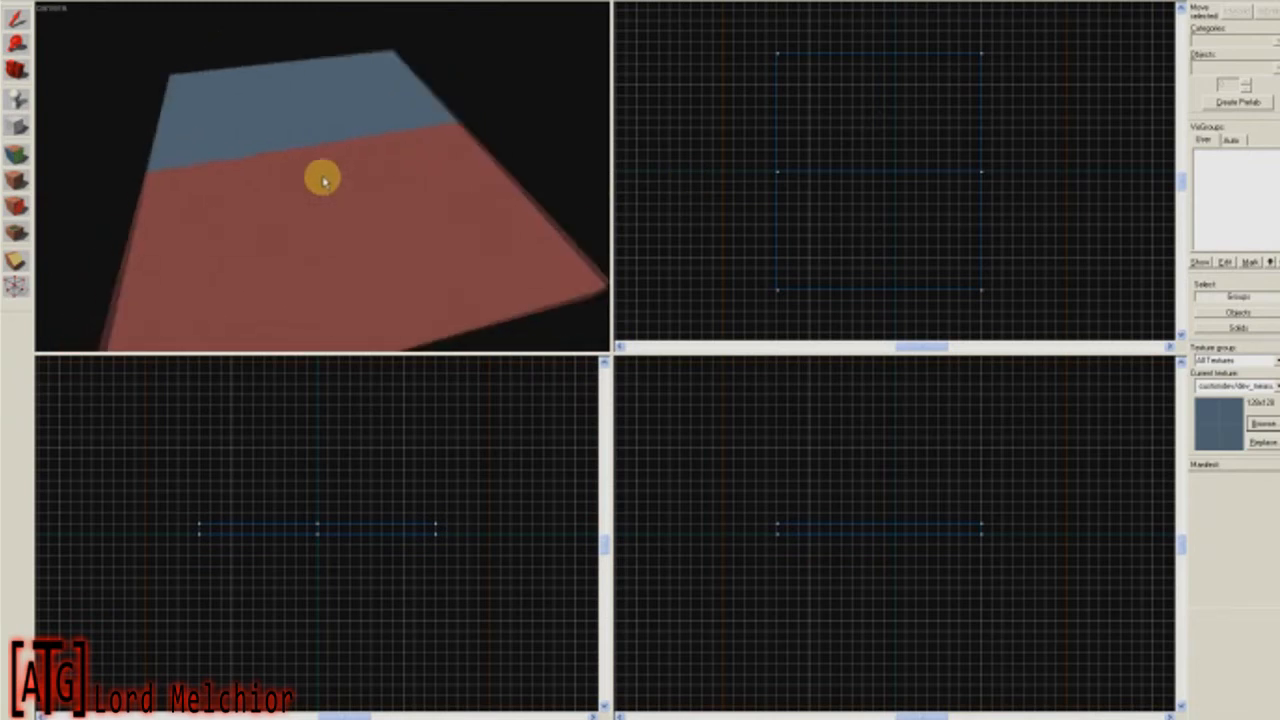
pyautogui.press('a')
pyautogui.press('d')
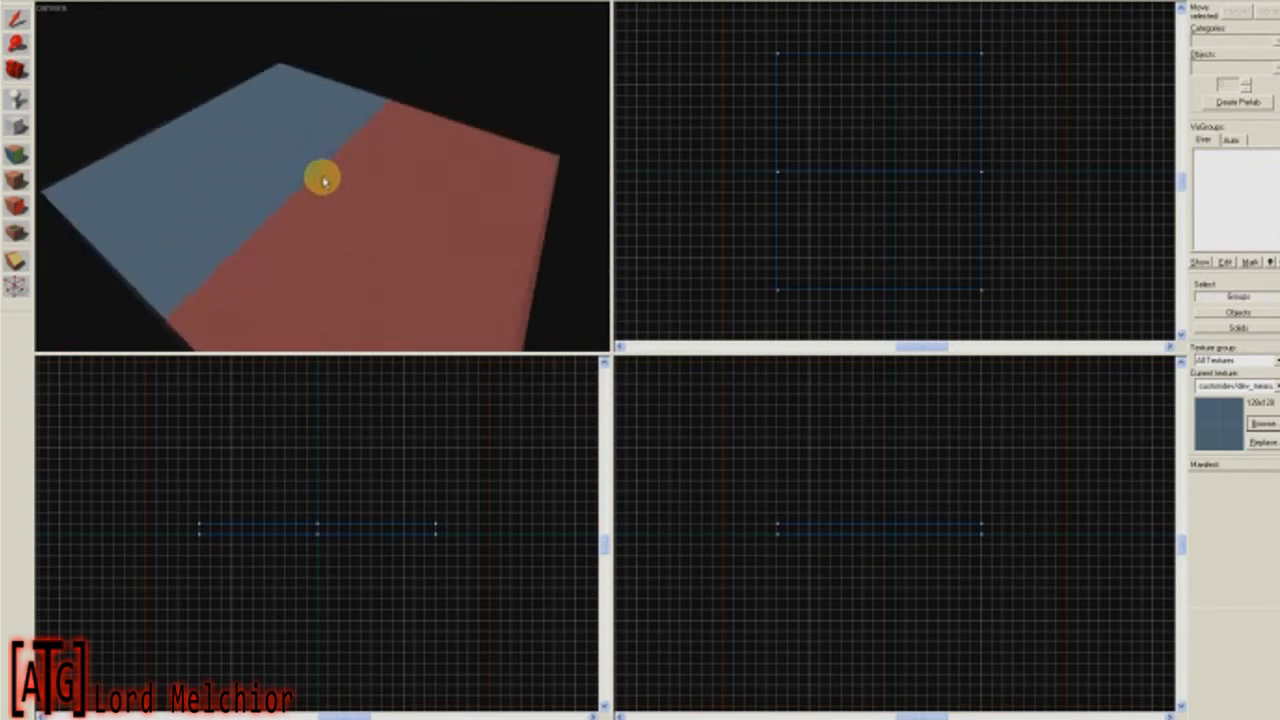
pyautogui.press('d')
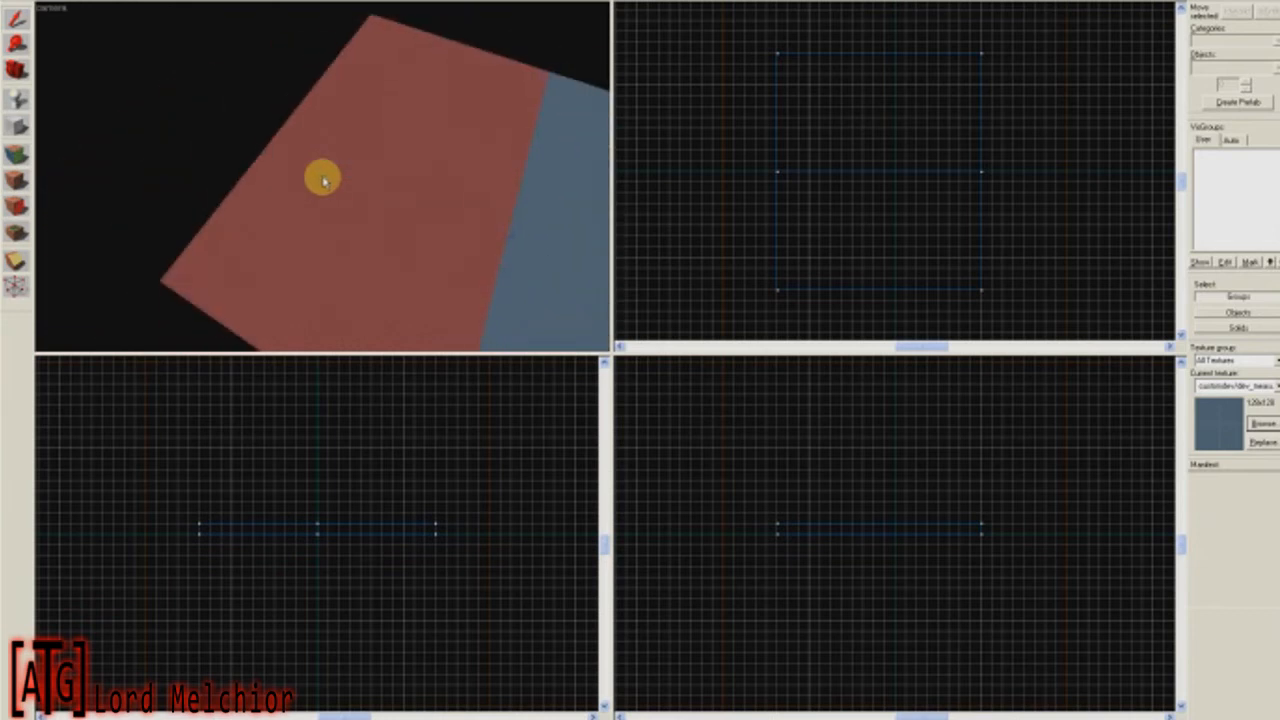
pyautogui.press('a')
pyautogui.press('d')
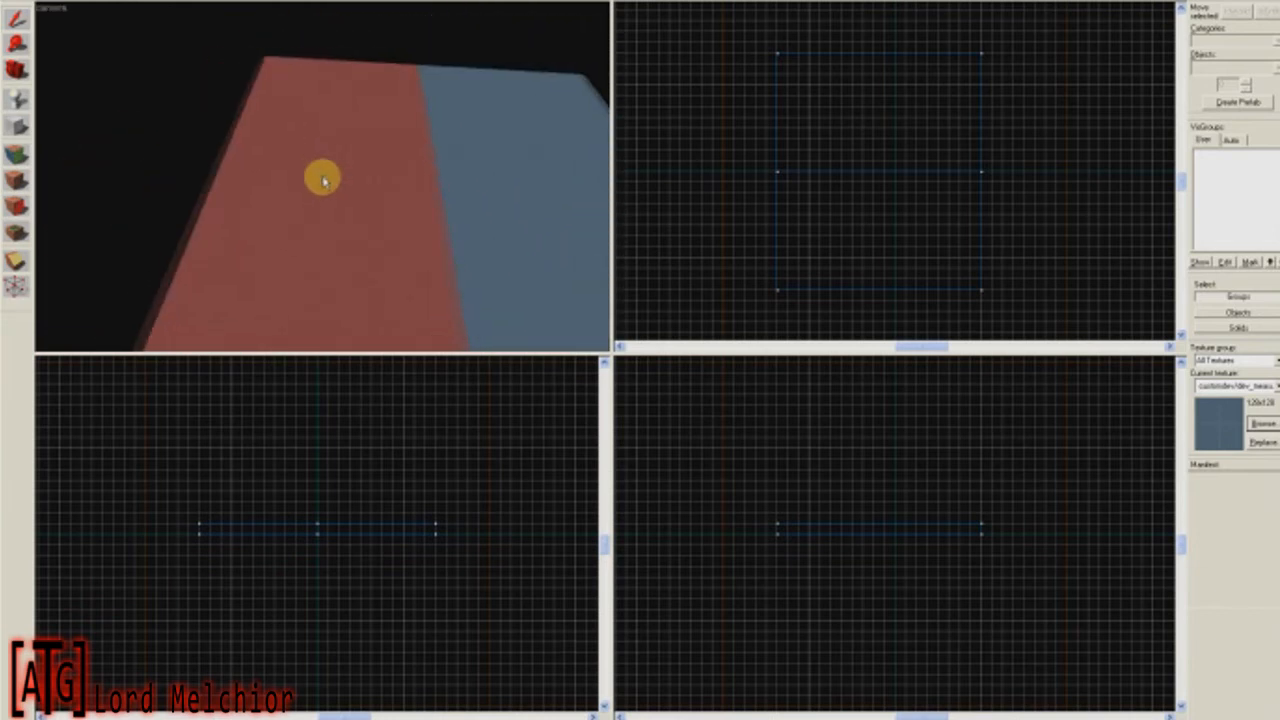
pyautogui.press('d')
pyautogui.press('a')
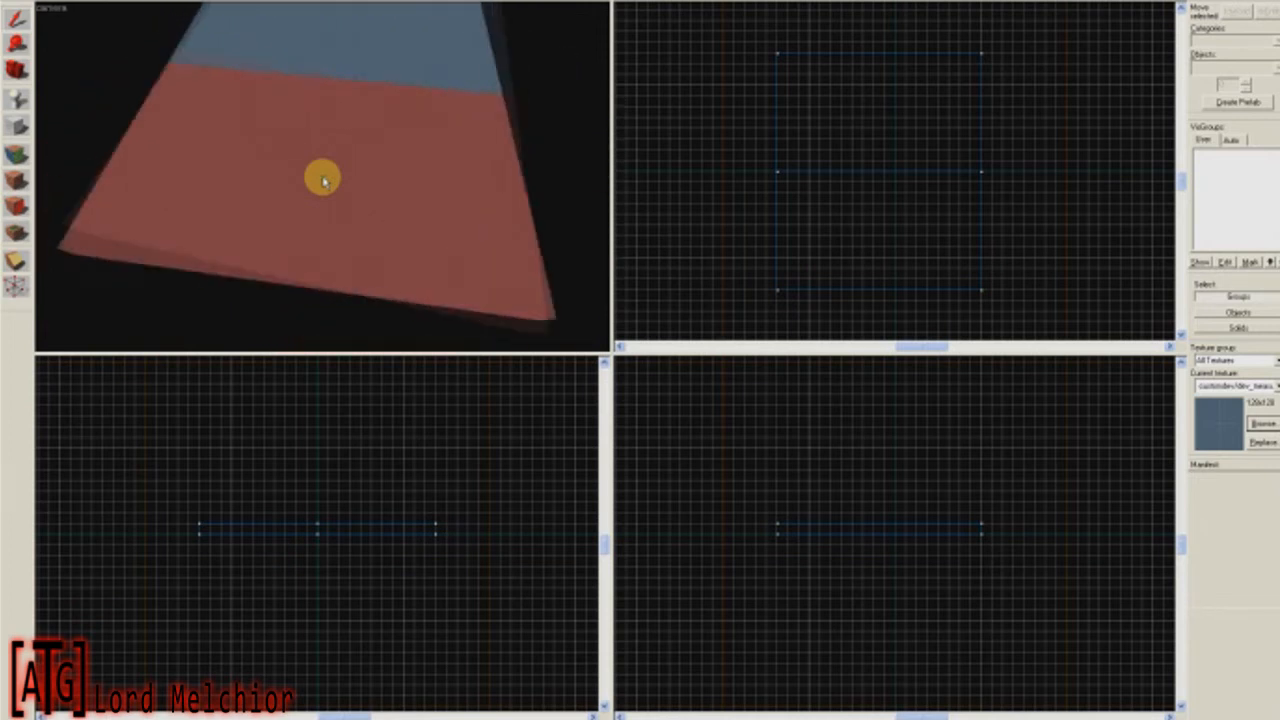
# Duplicate the red floor block slightly beyond its left short edge in the top view and narrow the copy to a 64-unit-wide strip.
pyautogui.click(322, 180)
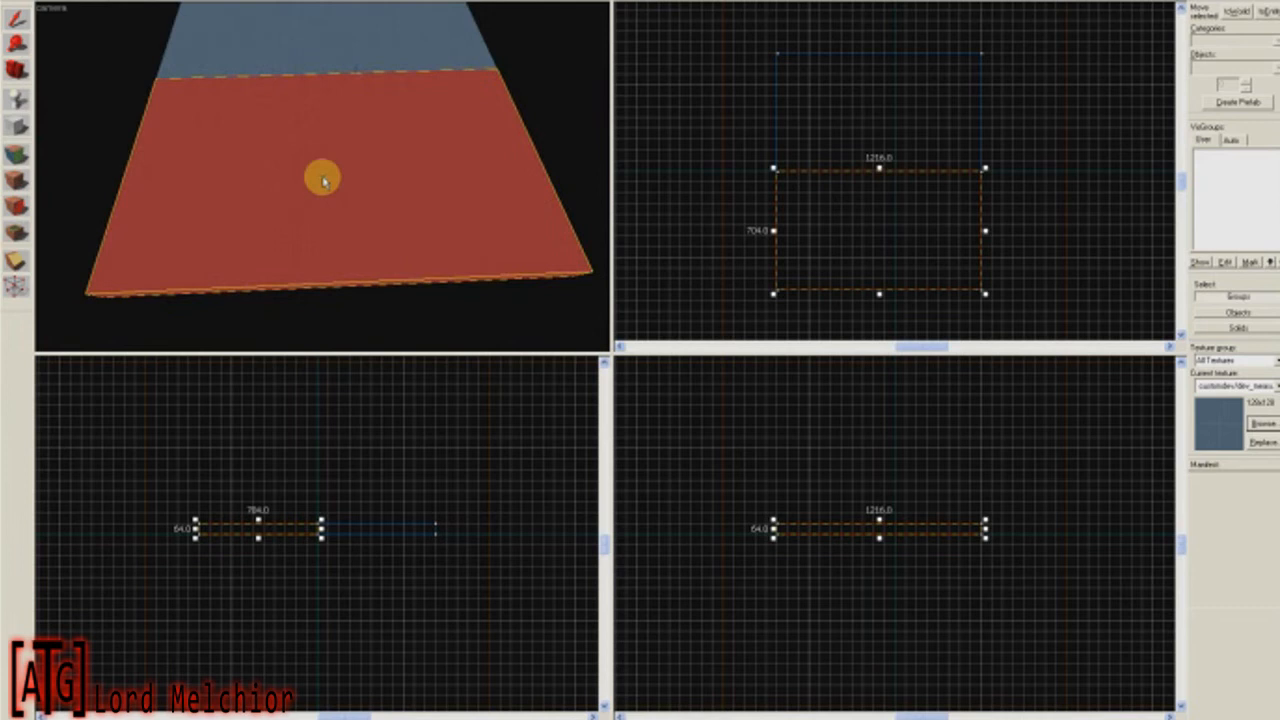
pyautogui.press('z')
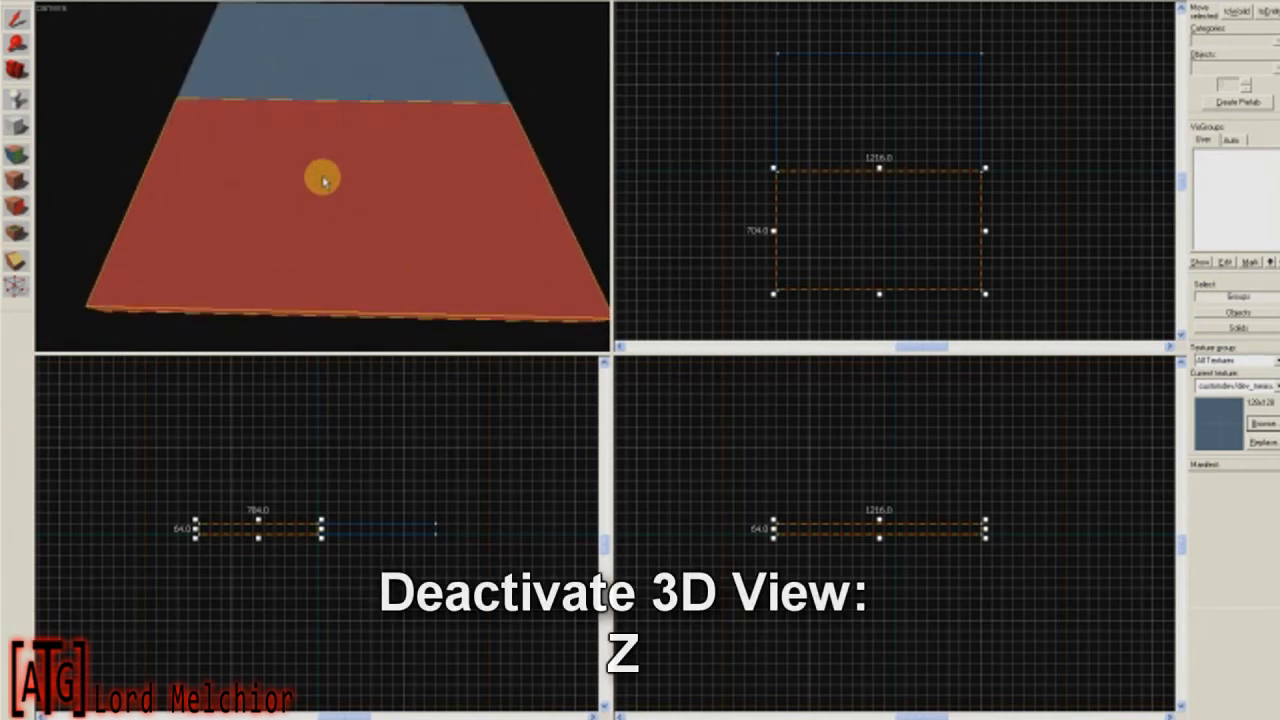
pyautogui.press('z')
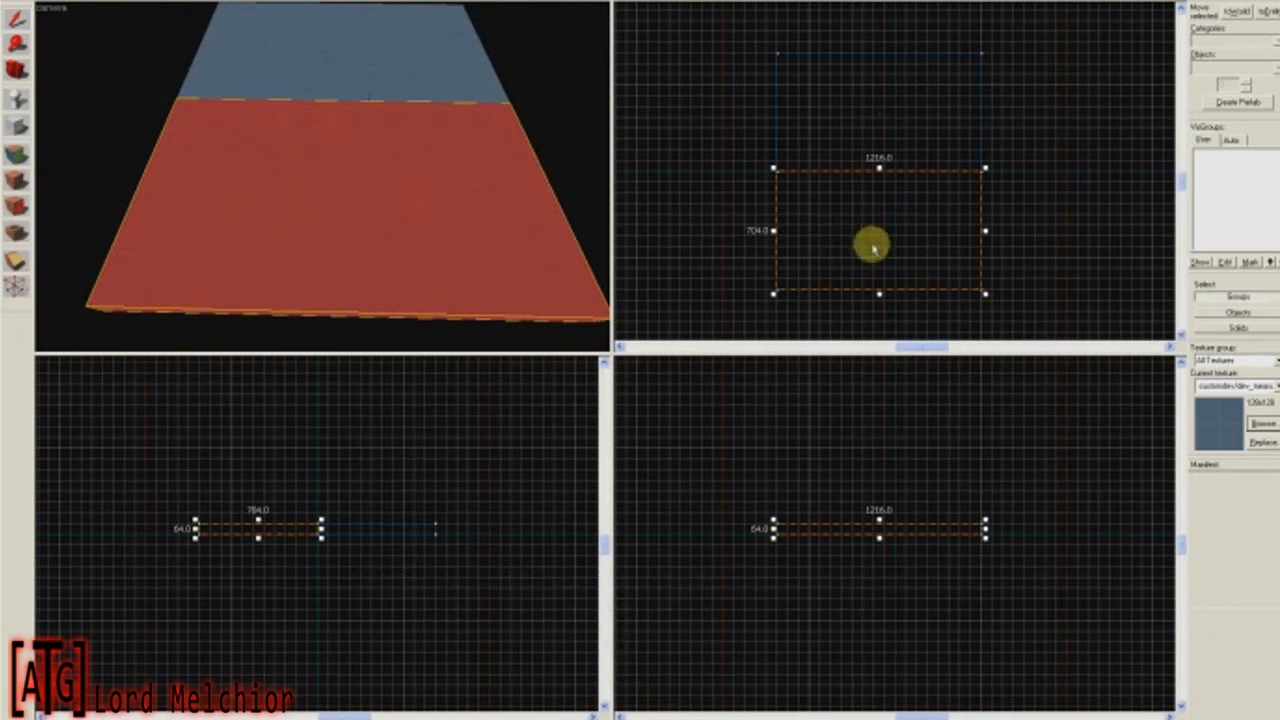
pyautogui.moveTo(872, 248); pyautogui.dragTo(866, 246)
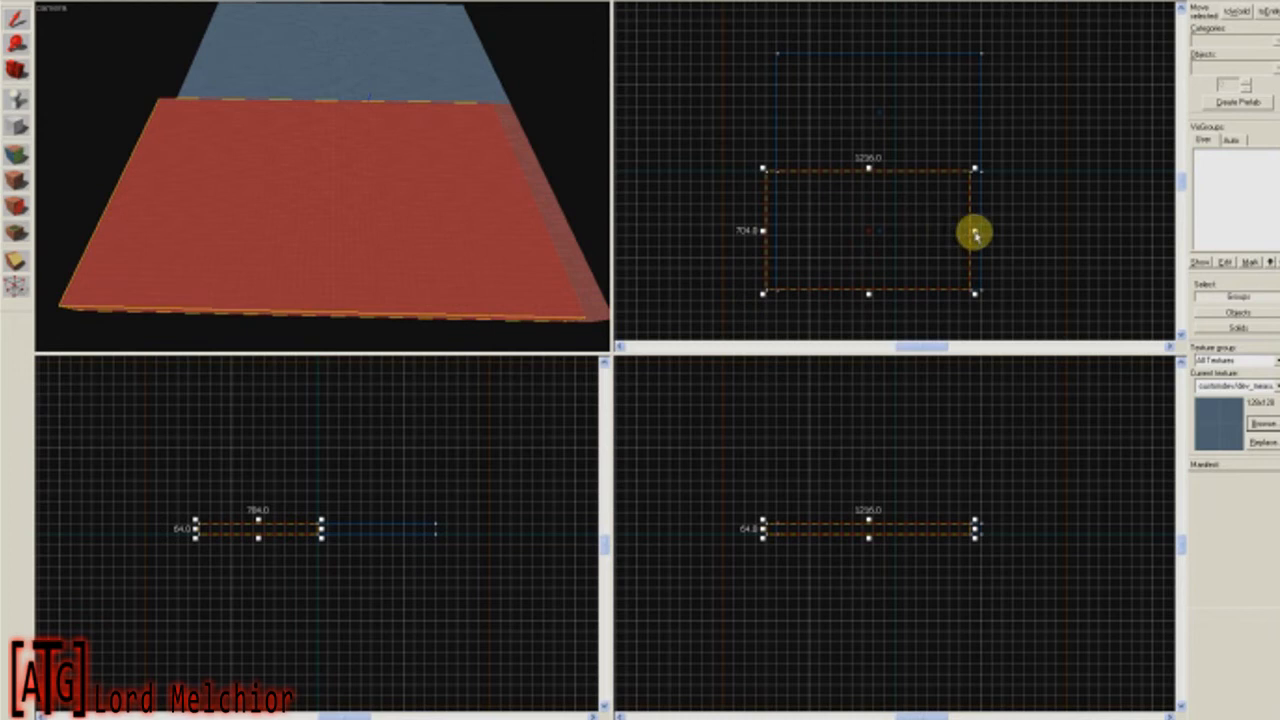
pyautogui.moveTo(966, 236); pyautogui.dragTo(785, 241)
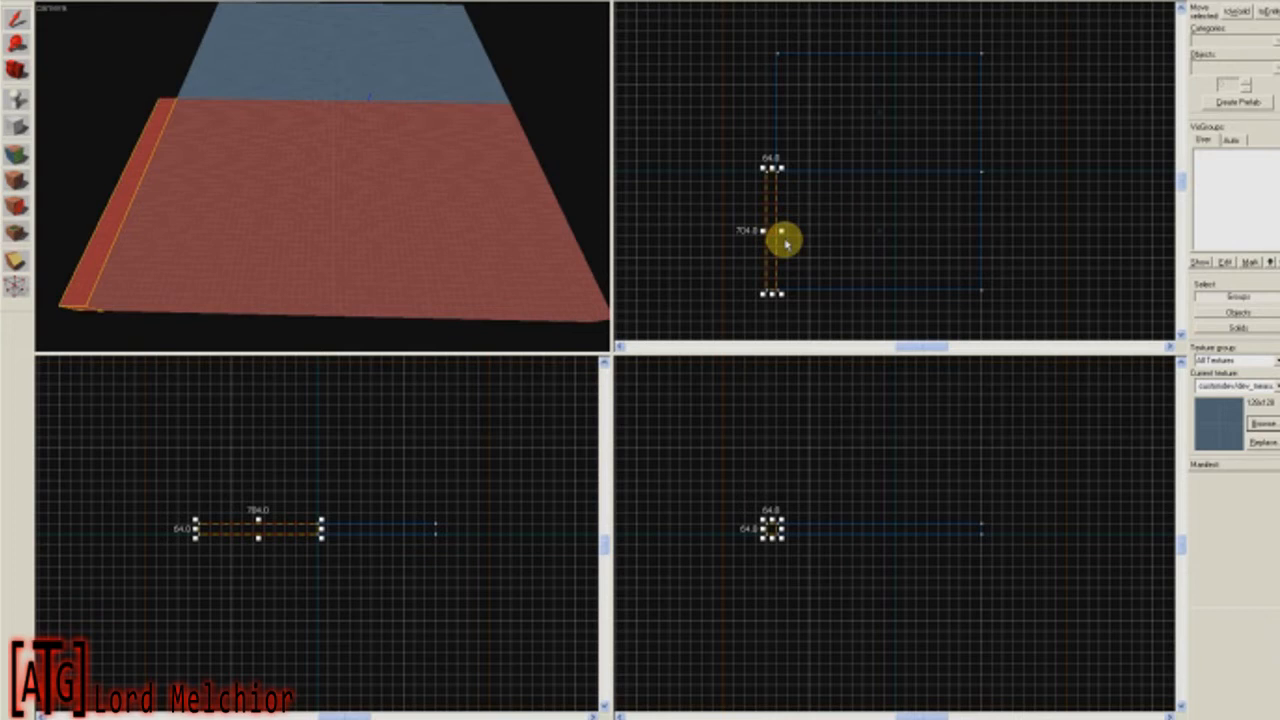
# Raise the narrow strip so it sits level with the floor's top surface, and stretch it upward into a wall 320 units high.
pyautogui.scroll(3, 763, 466)
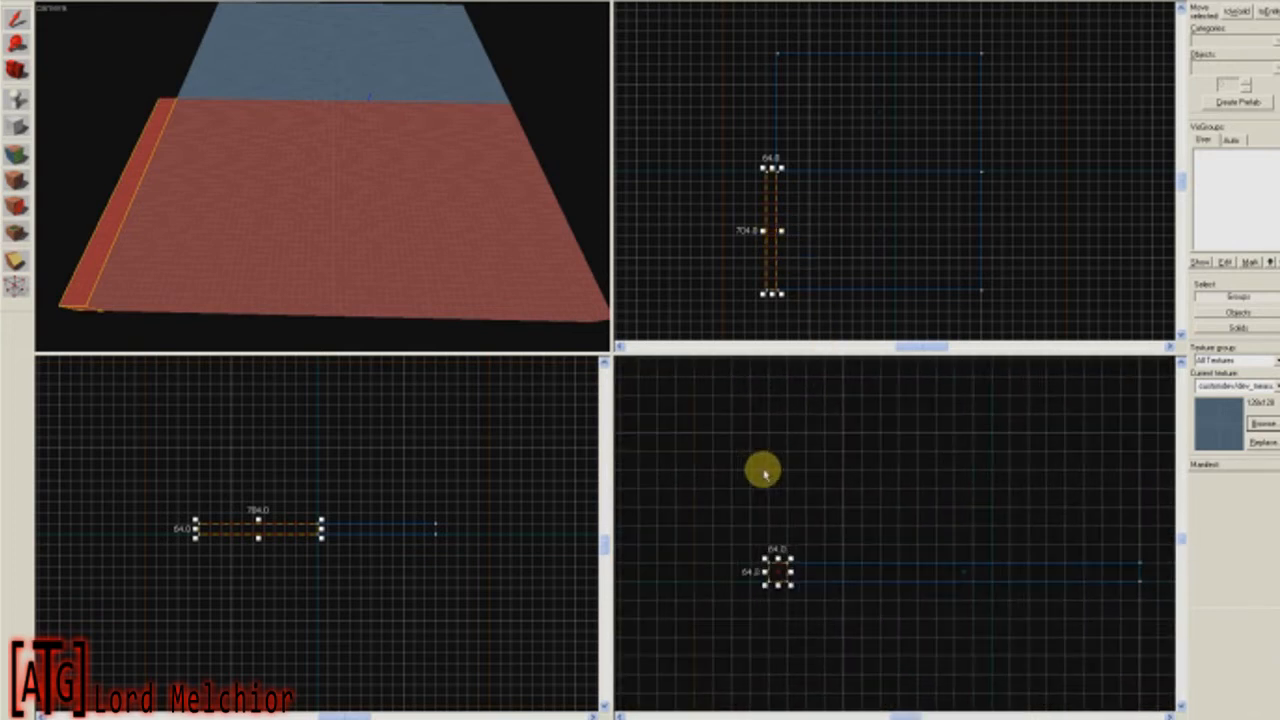
pyautogui.moveTo(795, 485); pyautogui.dragTo(780, 431, button='middle')
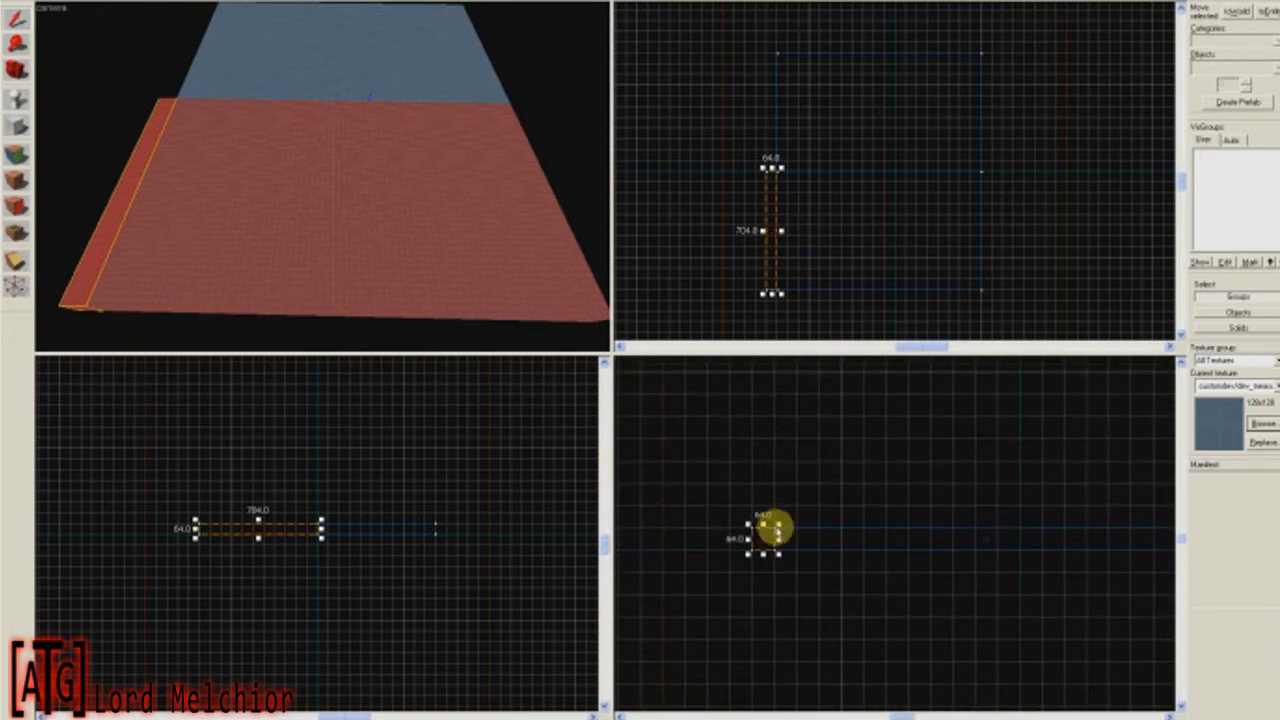
pyautogui.moveTo(765, 540); pyautogui.dragTo(770, 519)
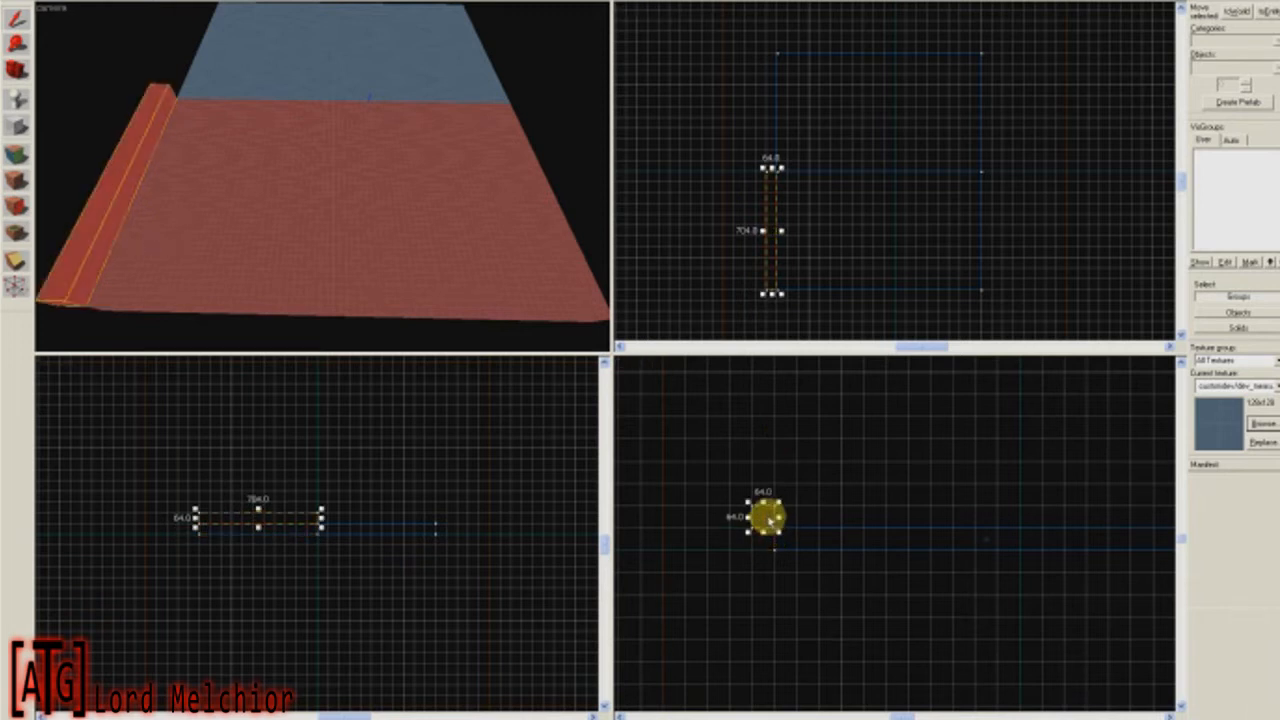
pyautogui.moveTo(763, 507)
pyautogui.mouseDown()
pyautogui.moveTo(767, 398)
pyautogui.moveTo(766, 440)
pyautogui.moveTo(766, 412)
pyautogui.mouseUp()
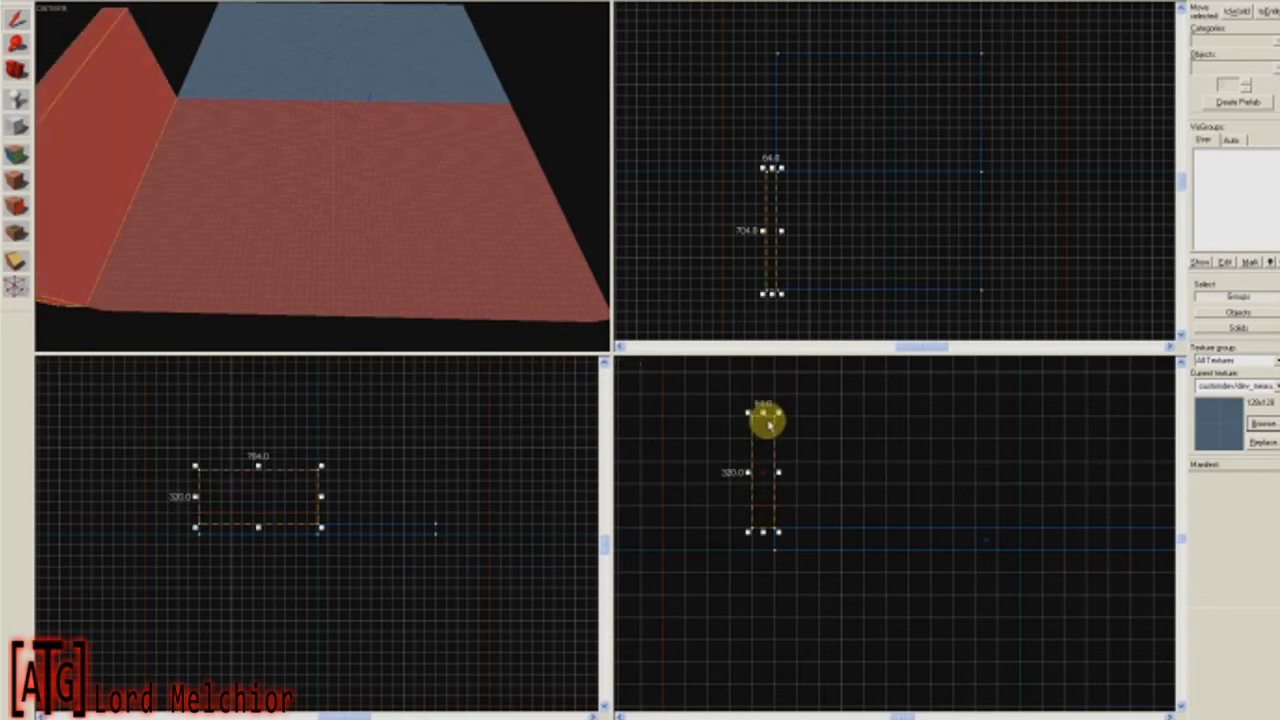
# Examine the new red wall and the floor blocks from several angles in the 3D view.
pyautogui.moveTo(334, 223); pyautogui.dragTo(322, 180)
pyautogui.press('a')
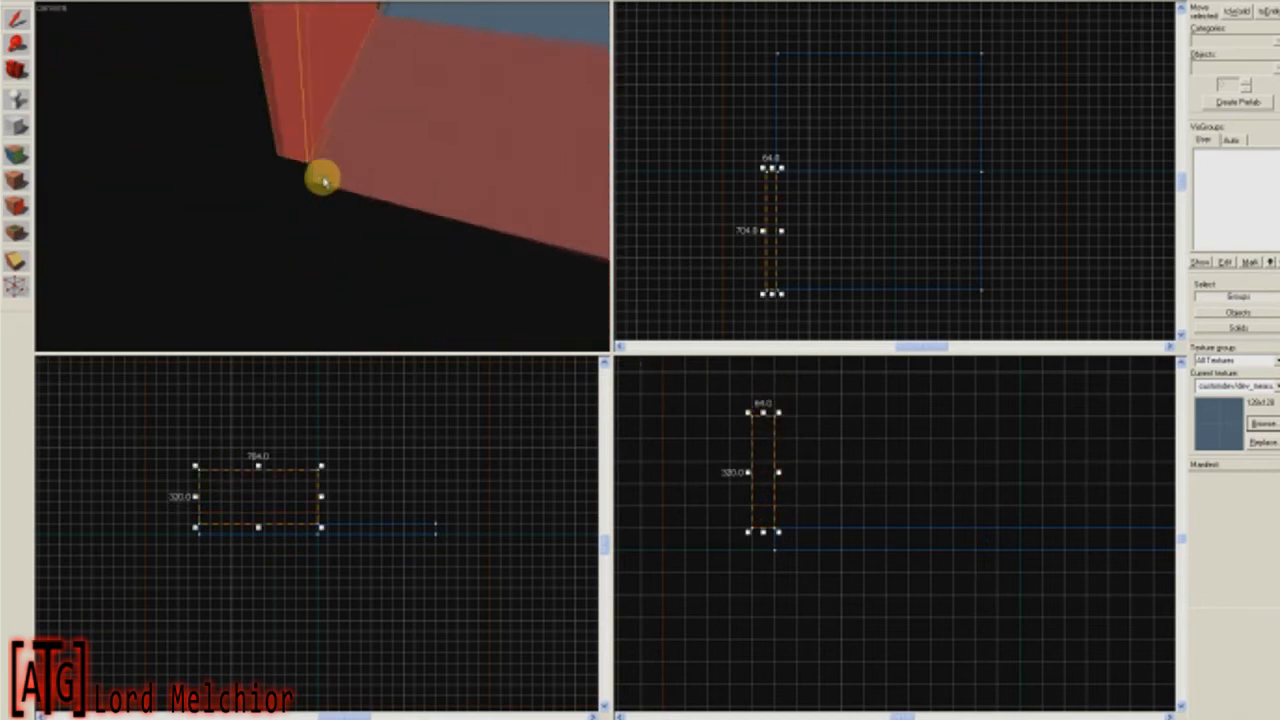
pyautogui.press('s')
pyautogui.press('s')
pyautogui.press('a')
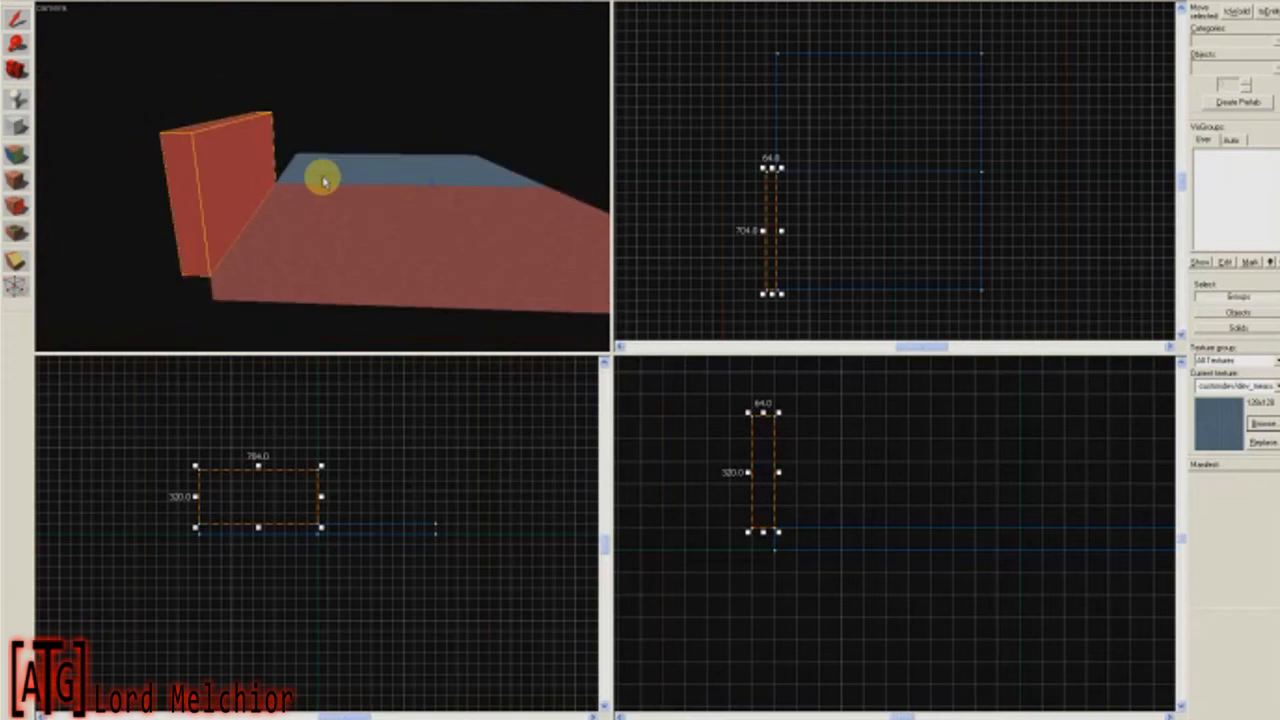
pyautogui.press('w')
pyautogui.press('a')
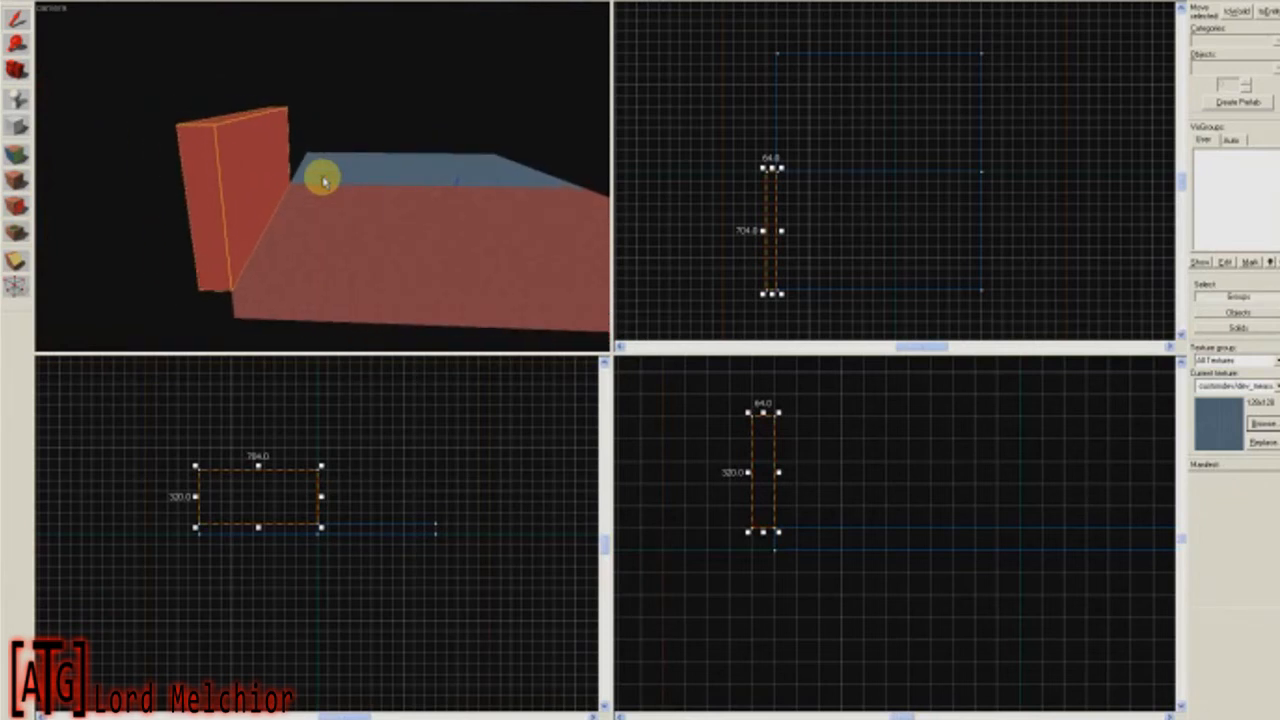
pyautogui.press('w')
pyautogui.press('a')
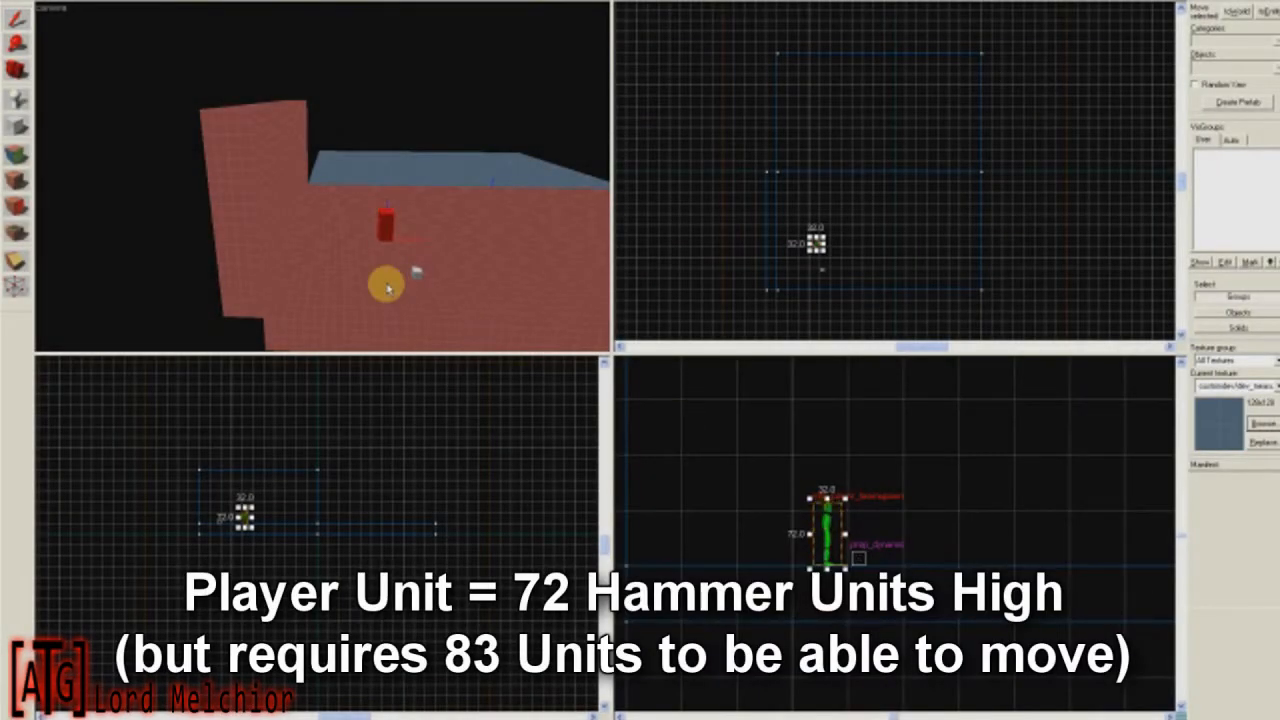
# Delete the player-sized spawn entity and the small dynamic prop standing on the red floor.
pyautogui.press('Delete')
pyautogui.click(412, 274)
pyautogui.press('Delete')
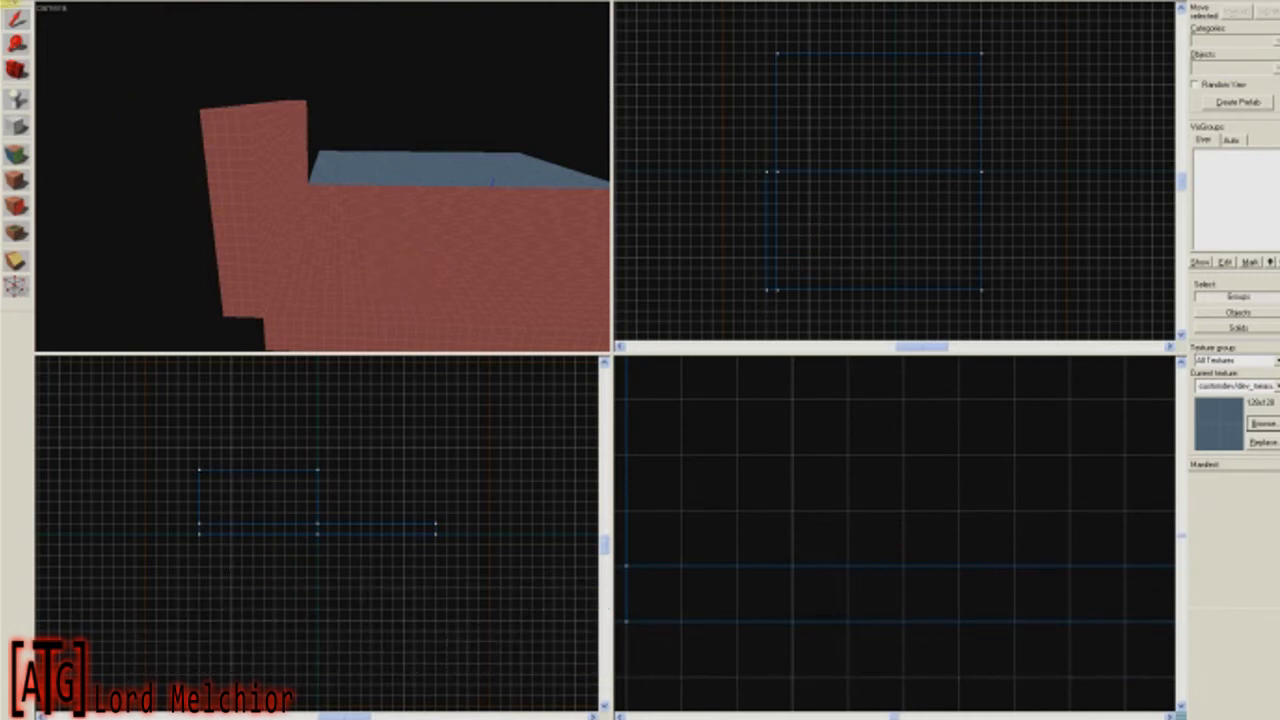
# Duplicate the red side wall and place the copy along the opposite edge of the red floor.
pyautogui.click(251, 157)
pyautogui.scroll(-3, 889, 271)
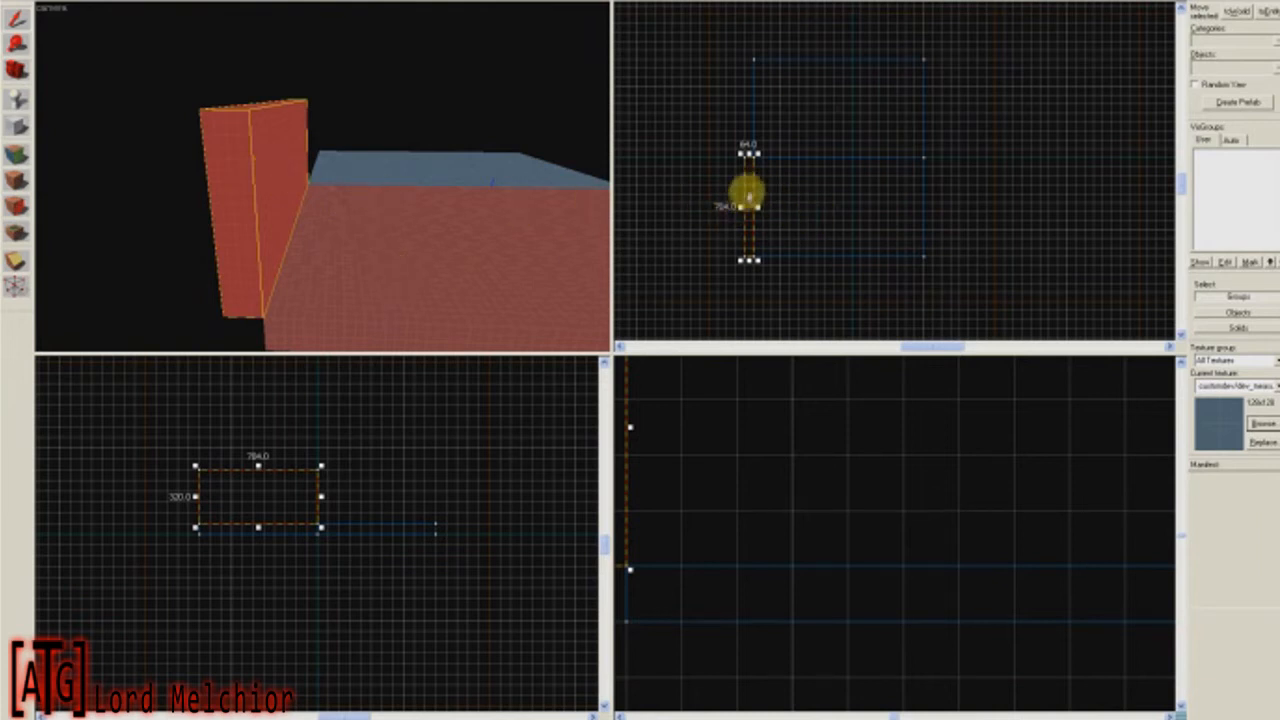
pyautogui.moveTo(749, 187)
pyautogui.mouseDown()
pyautogui.moveTo(923, 189)
pyautogui.moveTo(920, 174)
pyautogui.mouseUp()
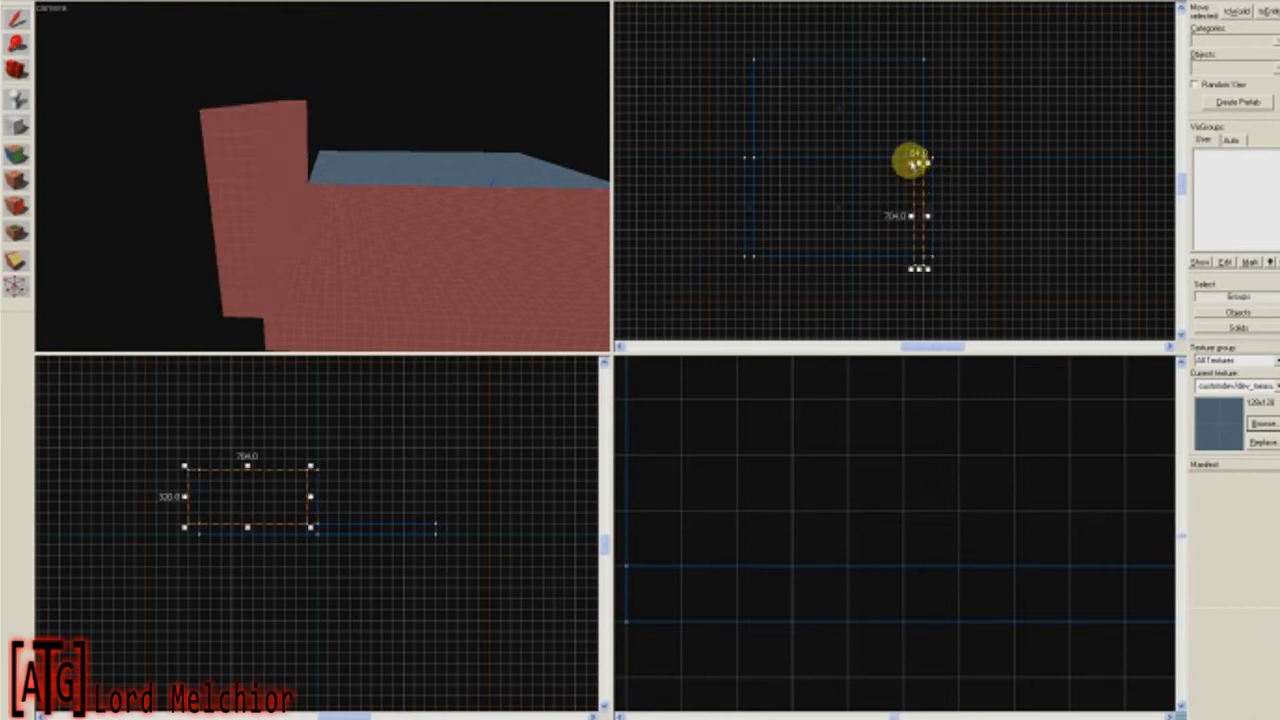
# Make another copy of the wall into a 1216 by 64 unit end wall along the red floor's outer edge.
pyautogui.click(748, 257)
pyautogui.press('z')
pyautogui.press('w')
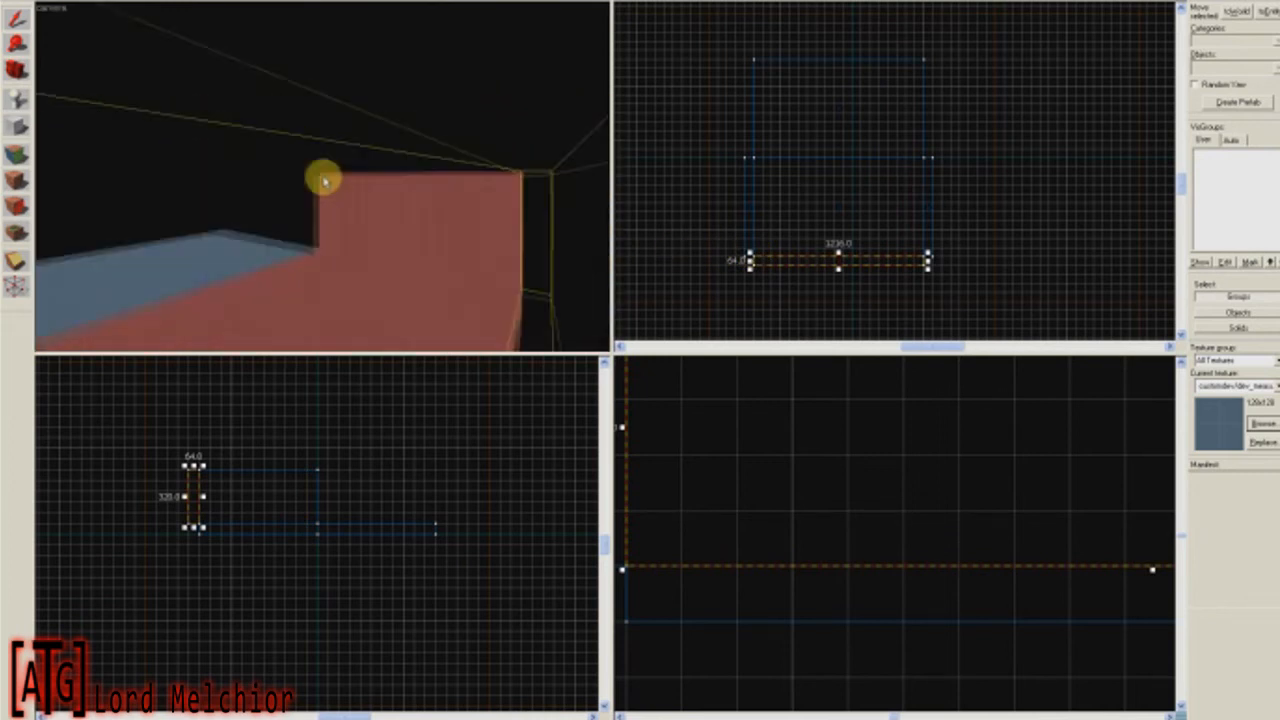
pyautogui.press('s')
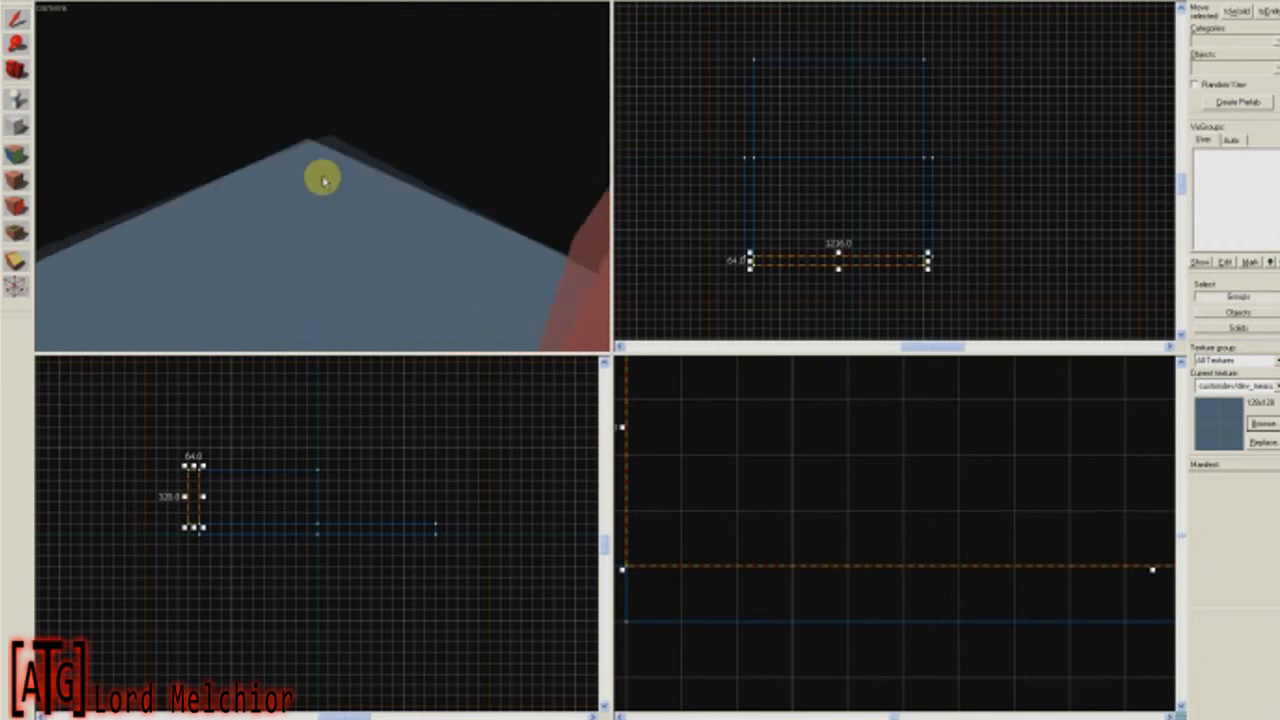
# Duplicate the blue floor block as a 64-unit-wide strip along its side edge and raise it into a wall 320 units high.
pyautogui.click(322, 178)
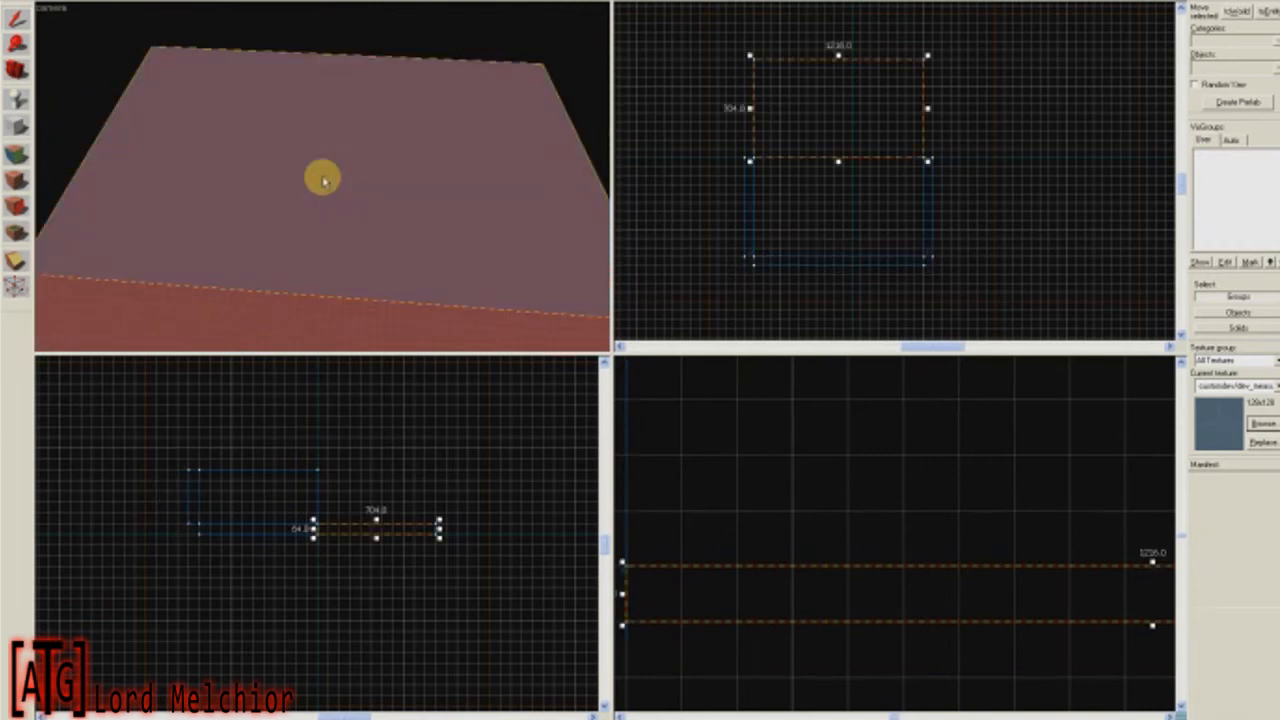
pyautogui.click(817, 110)
pyautogui.moveTo(915, 109); pyautogui.dragTo(757, 109)
pyautogui.scroll(-7, 914, 557)
pyautogui.moveTo(839, 535); pyautogui.dragTo(841, 452)
# Duplicate the blue wall to the opposite side and again as a 1216 by 64 unit end wall closing the blue area.
pyautogui.keyDown('shift'); pyautogui.moveTo(841, 470); pyautogui.dragTo(1147, 469); pyautogui.keyUp('shift')
pyautogui.keyDown('shift'); pyautogui.moveTo(936, 161); pyautogui.dragTo(752, 49); pyautogui.keyUp('shift')
pyautogui.press('z')
pyautogui.press('w')
pyautogui.press('s')
pyautogui.press('w')
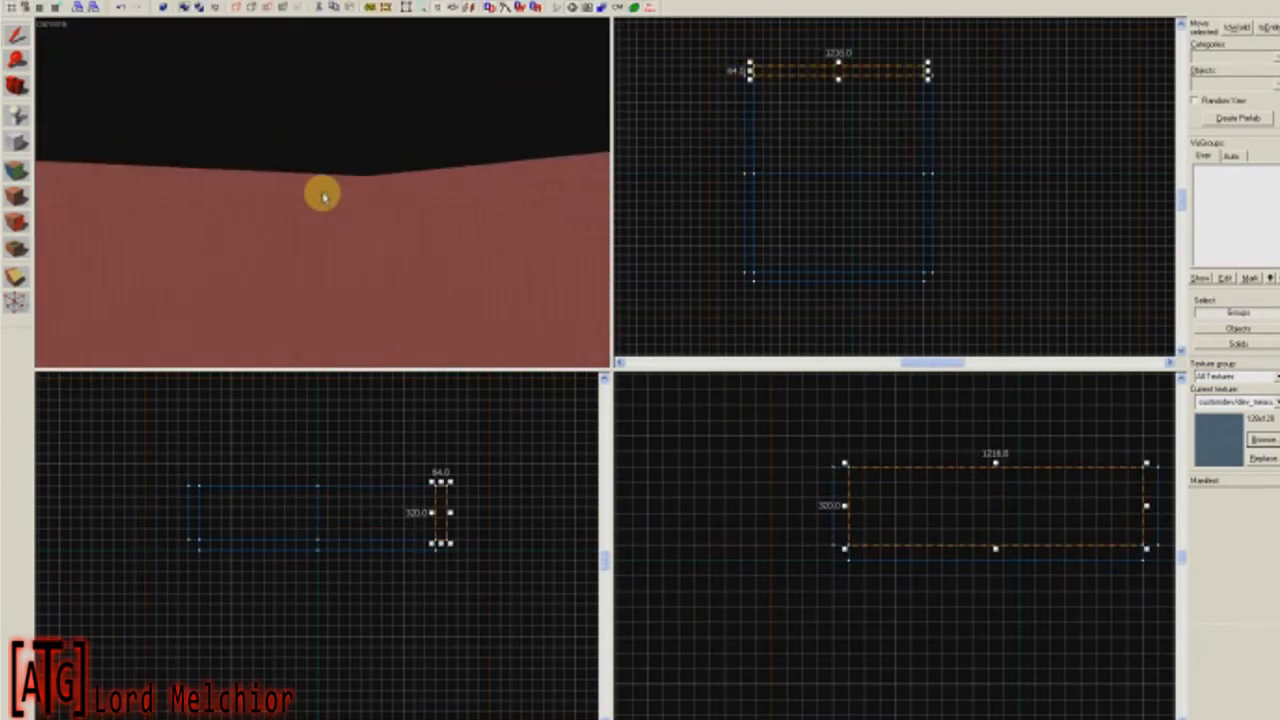
pyautogui.press('s')
pyautogui.press('s')
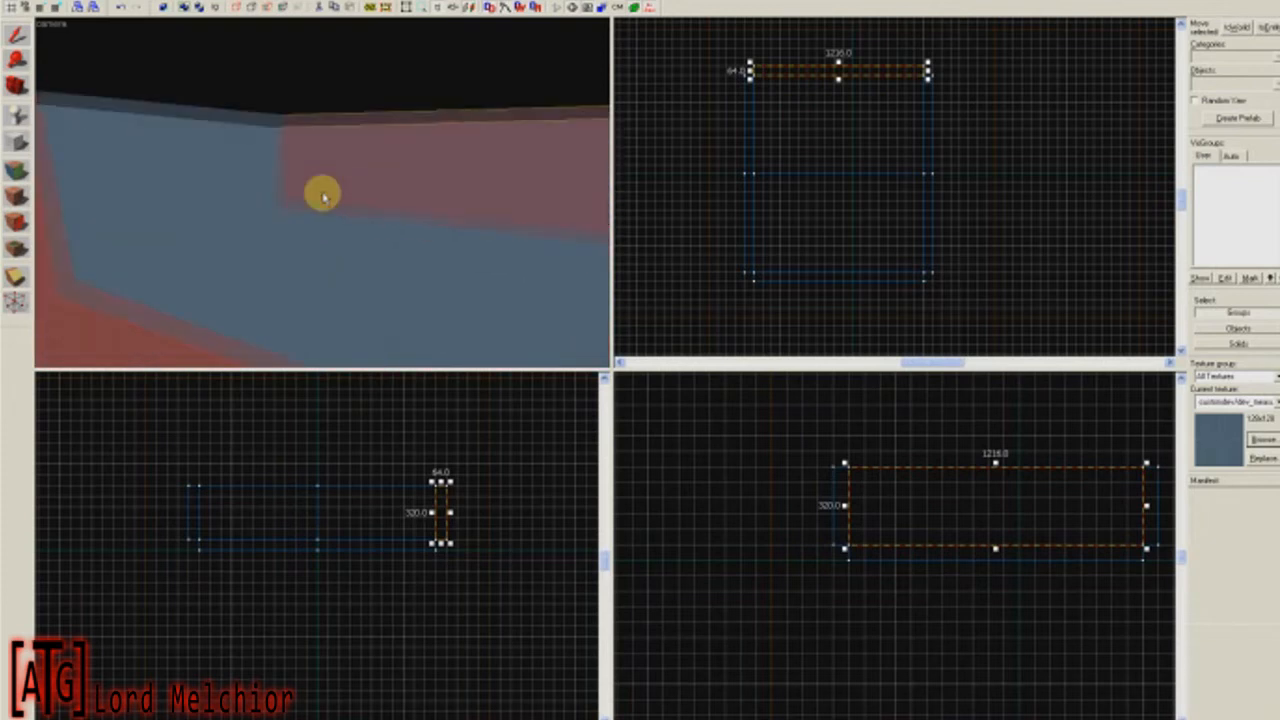
# Select the blue and red floor blocks together and duplicate them on top of the walls as a ceiling.
pyautogui.click(322, 197)
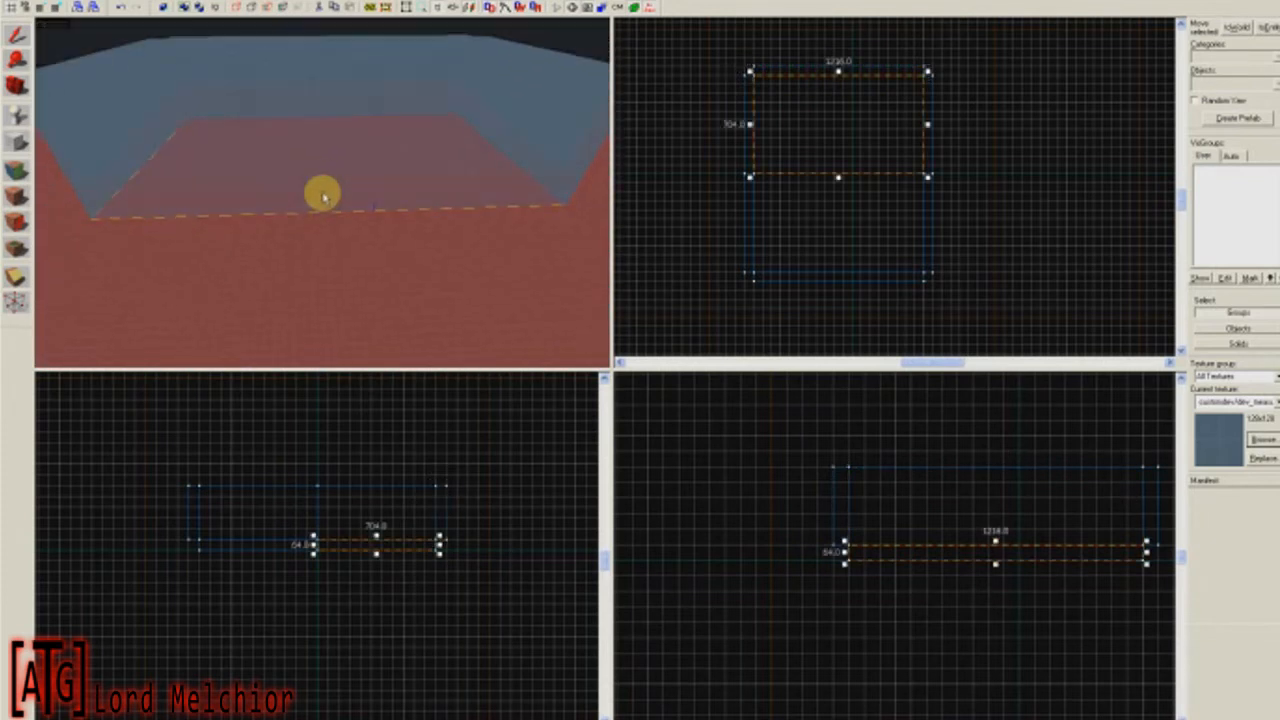
pyautogui.keyDown('ctrl'); pyautogui.click(322, 197); pyautogui.keyUp('ctrl')
pyautogui.moveTo(940, 517); pyautogui.dragTo(809, 520, button='middle')
pyautogui.scroll(1, 809, 520)
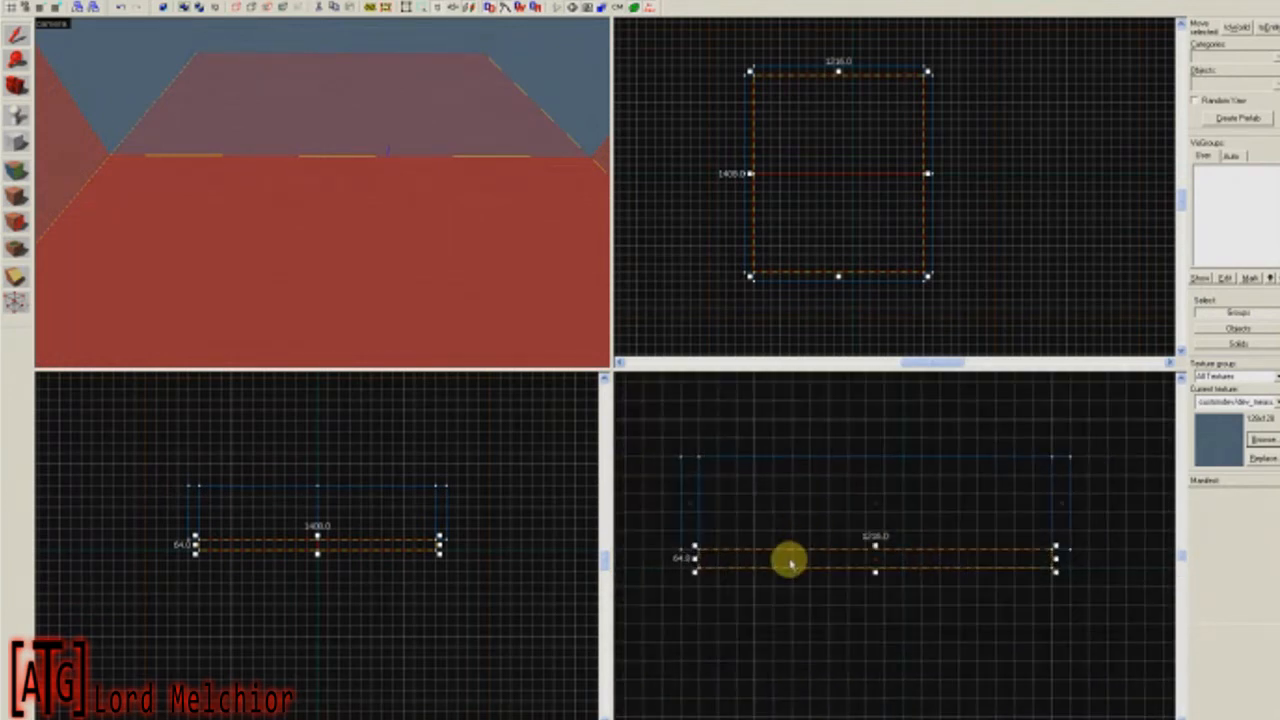
pyautogui.moveTo(790, 562); pyautogui.dragTo(796, 447)
pyautogui.press('z')
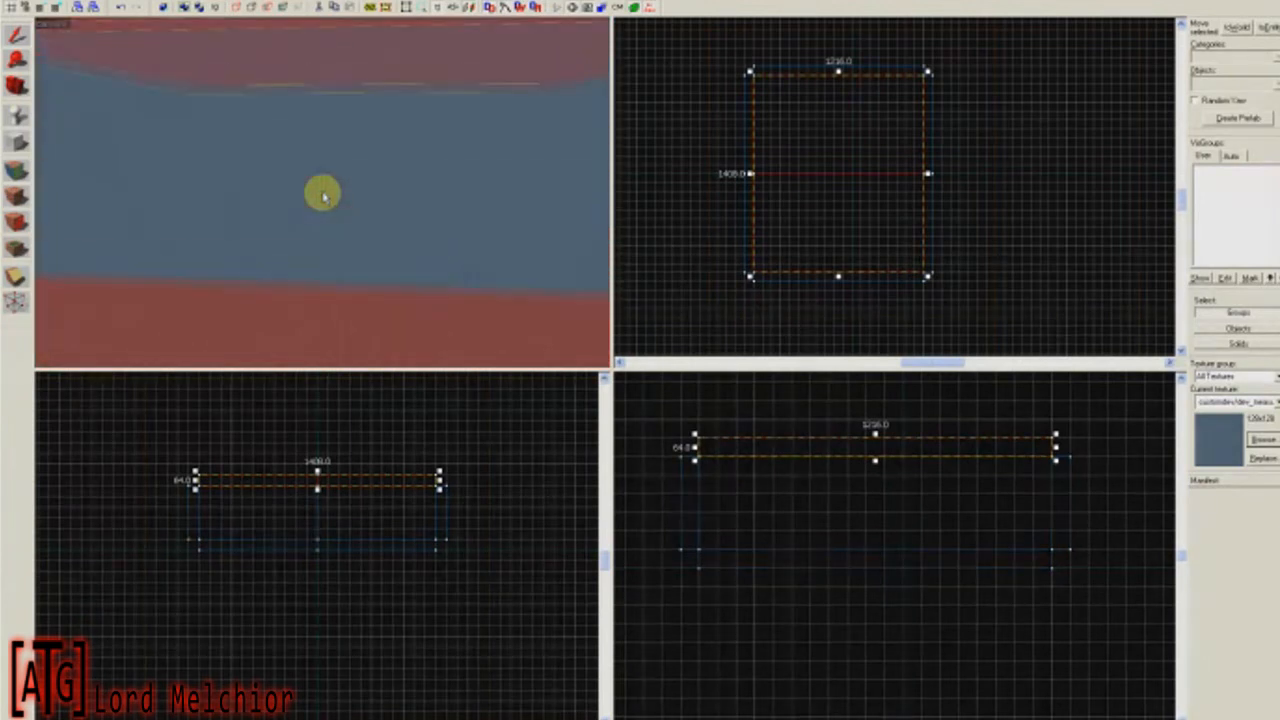
# Check the walls of the enclosed room from inside and select one blue side wall.
pyautogui.click(322, 196)
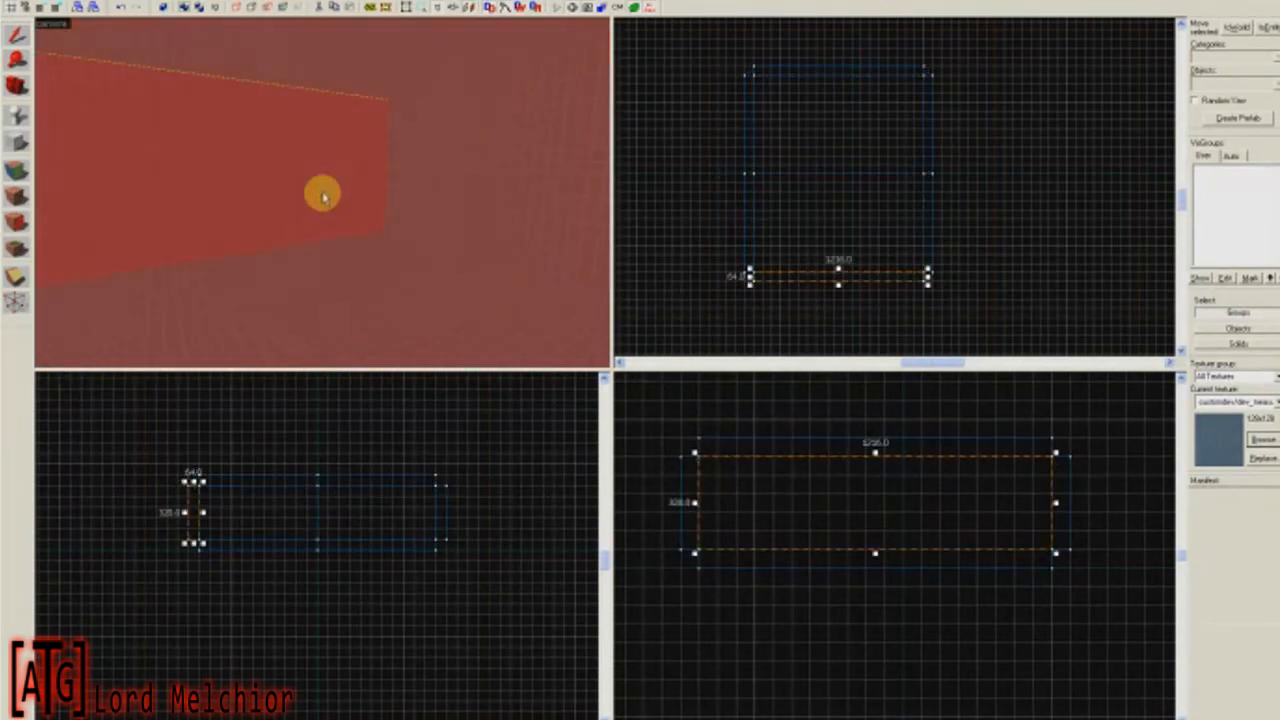
pyautogui.click(322, 196)
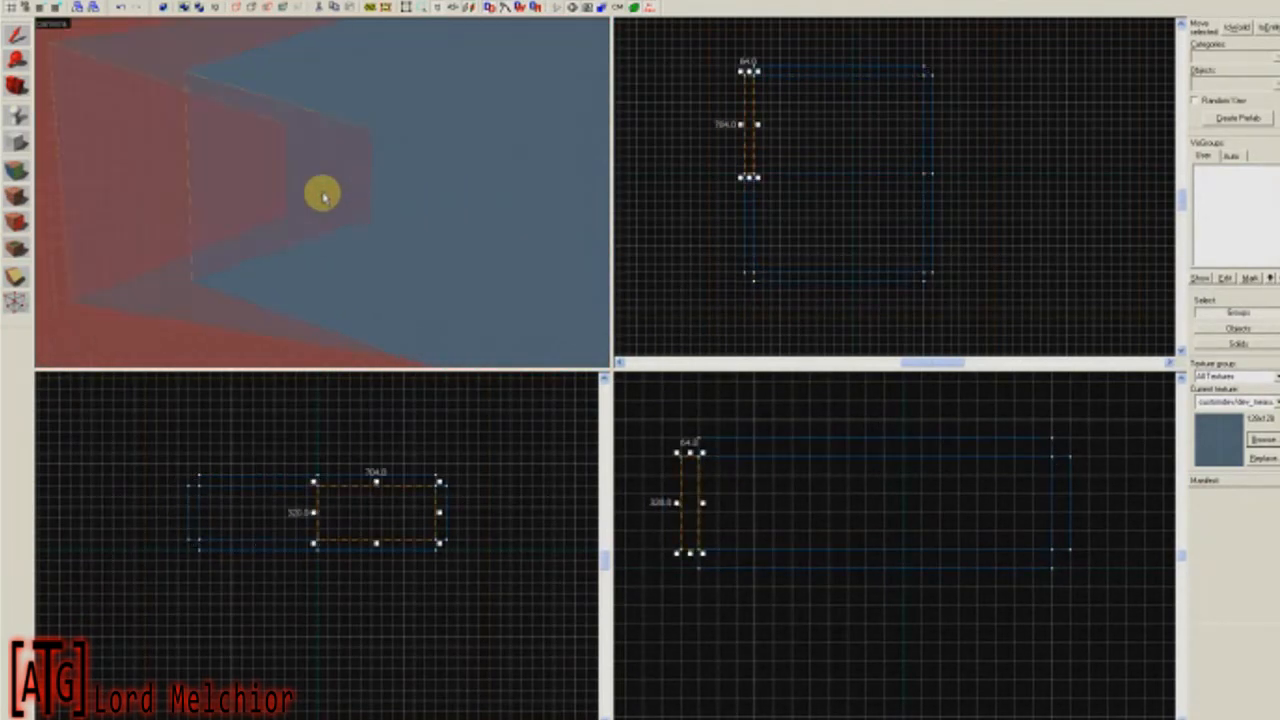
pyautogui.click(322, 196)
pyautogui.click(322, 196)
pyautogui.hotkey('alt', 'Return')
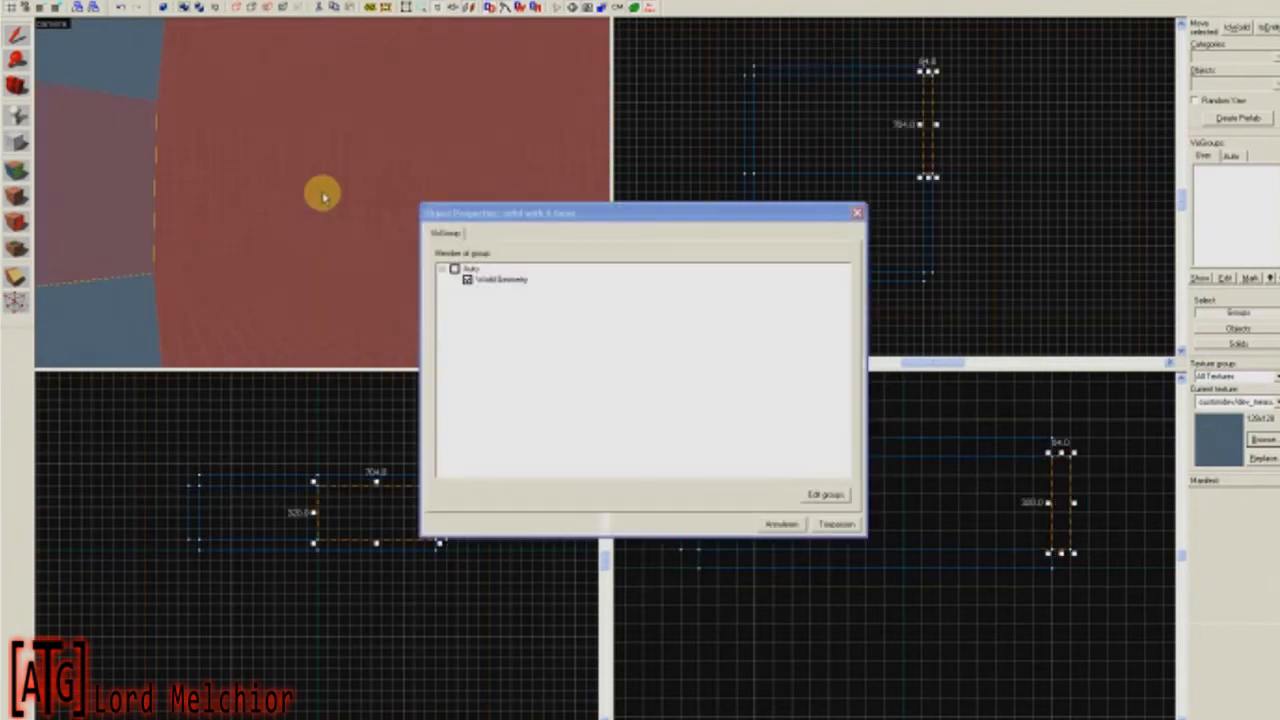
pyautogui.click(778, 524)
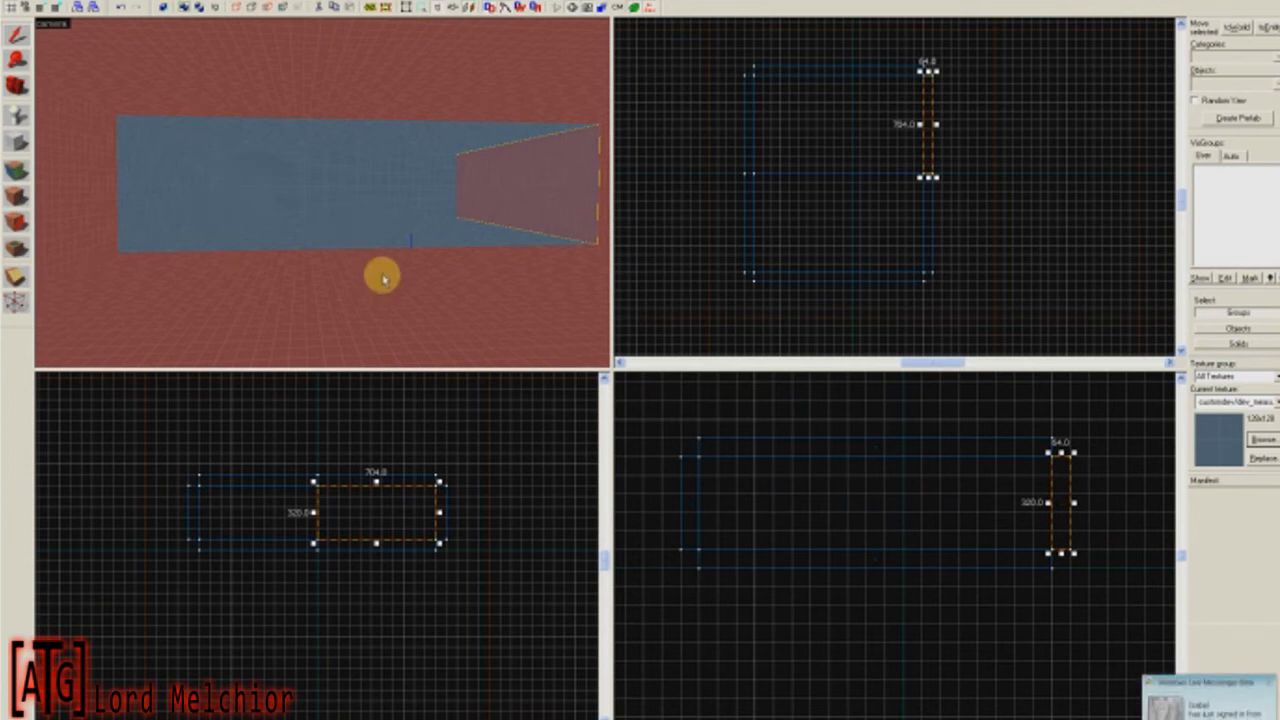
pyautogui.press('z')
pyautogui.press('w')
pyautogui.press('z')
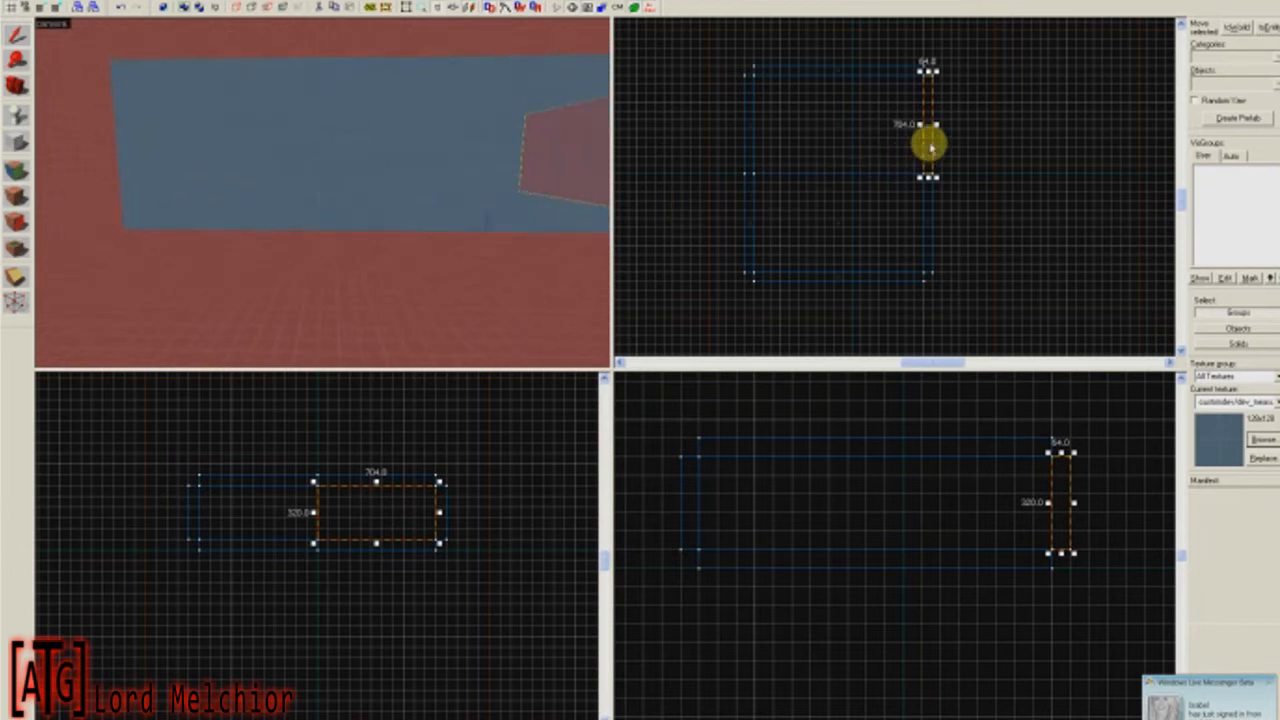
# Duplicate the blue side wall as a 384-unit-long partition at the floor boundary, and use a smaller grid to thin it to 32 units.
pyautogui.moveTo(928, 147)
pyautogui.mouseDown()
pyautogui.moveTo(909, 80)
pyautogui.moveTo(875, 163)
pyautogui.mouseUp()
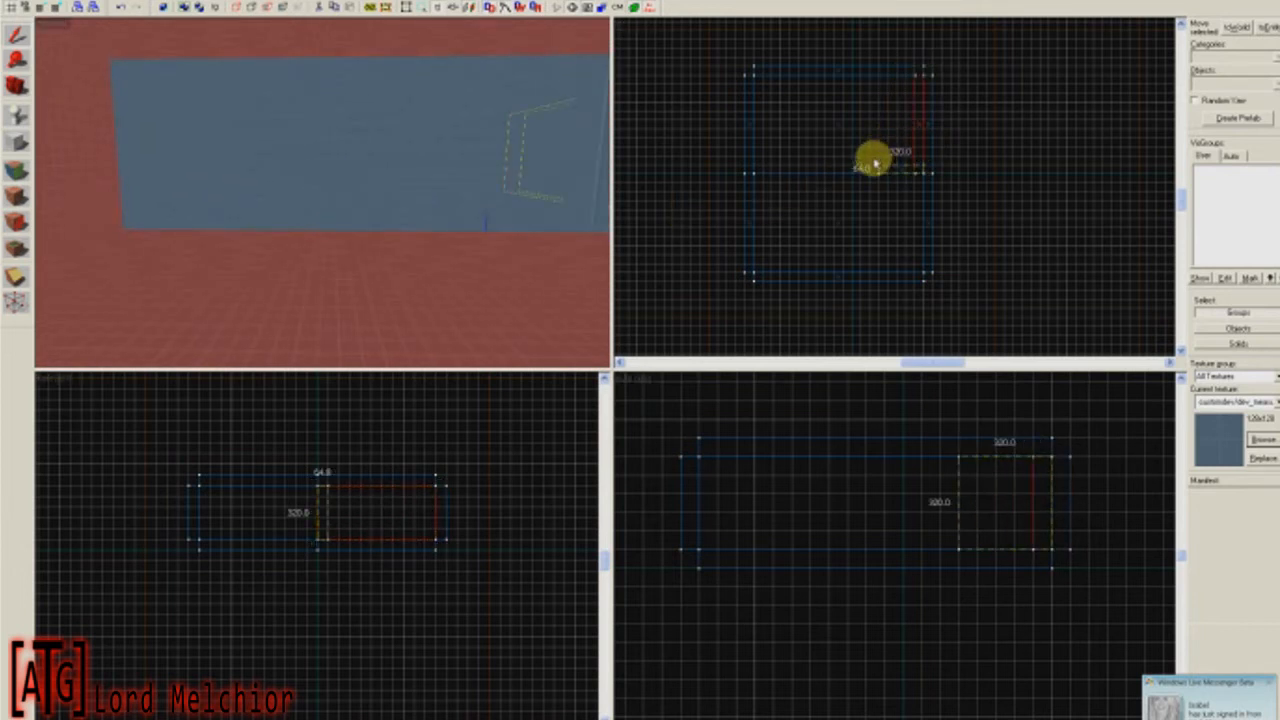
pyautogui.scroll(5, 906, 160)
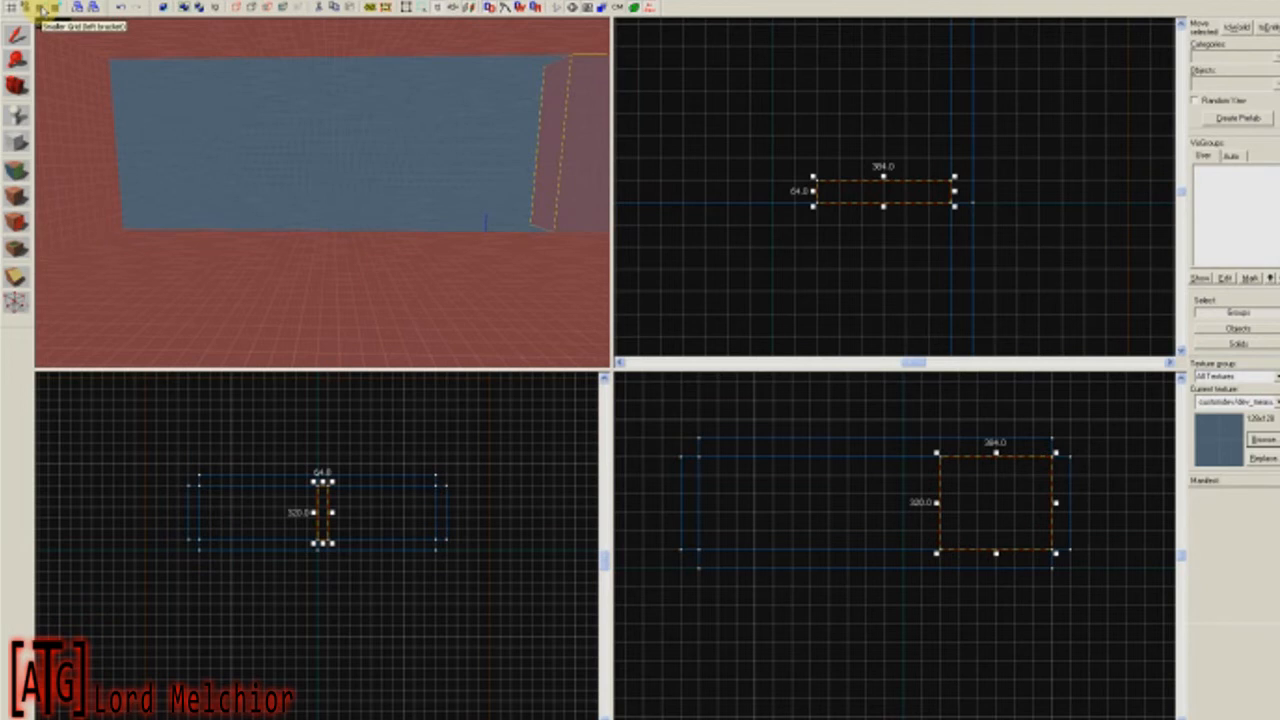
pyautogui.click(42, 8)
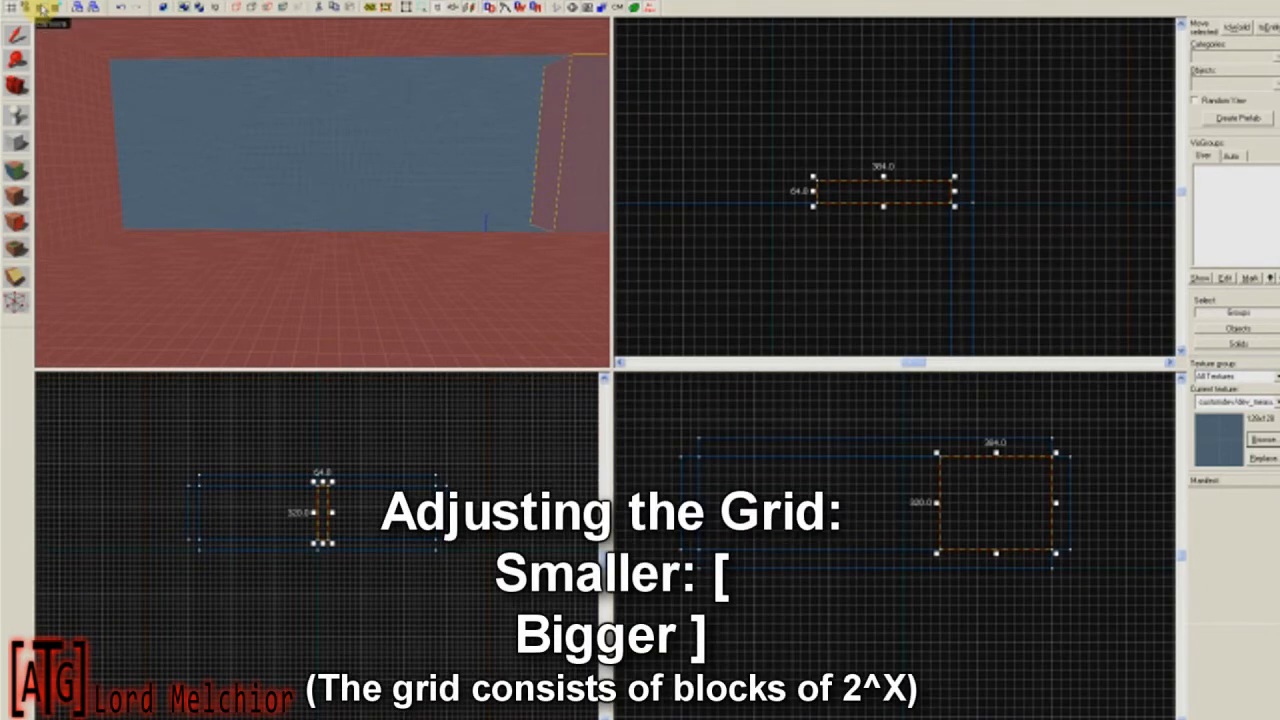
pyautogui.scroll(2, 869, 213)
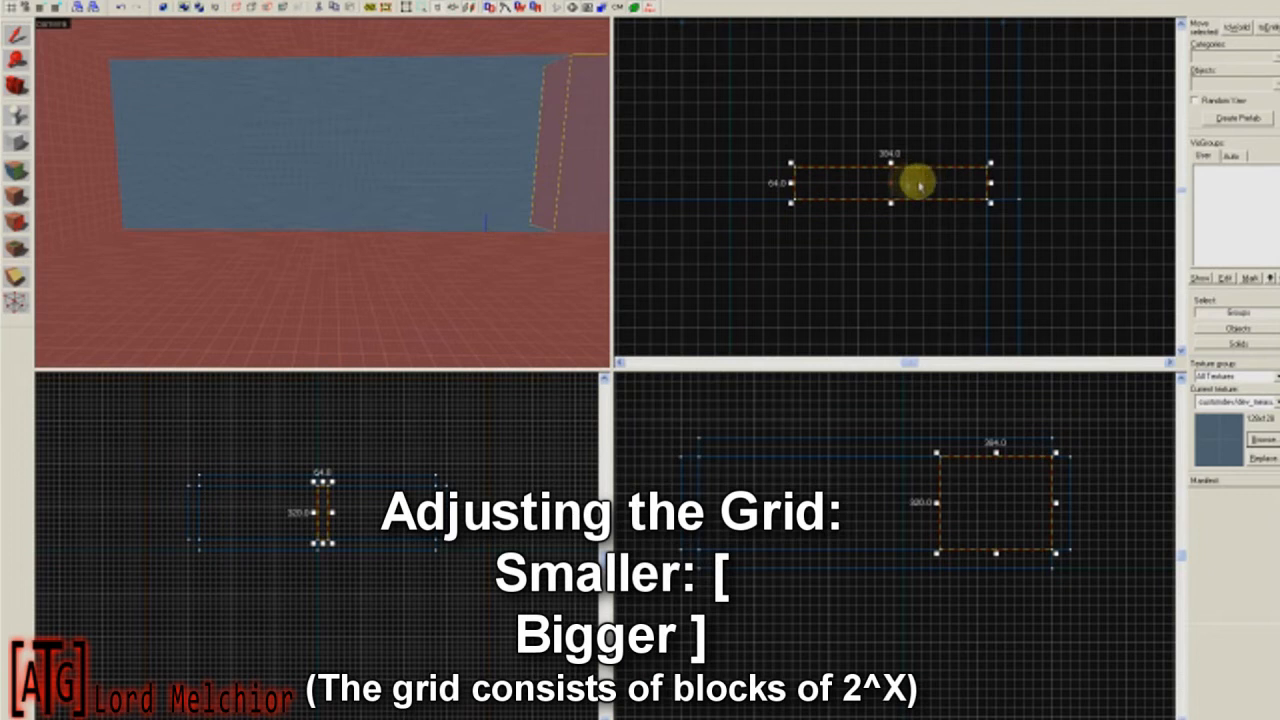
pyautogui.moveTo(890, 163); pyautogui.dragTo(892, 175)
pyautogui.scroll(-4, 900, 203)
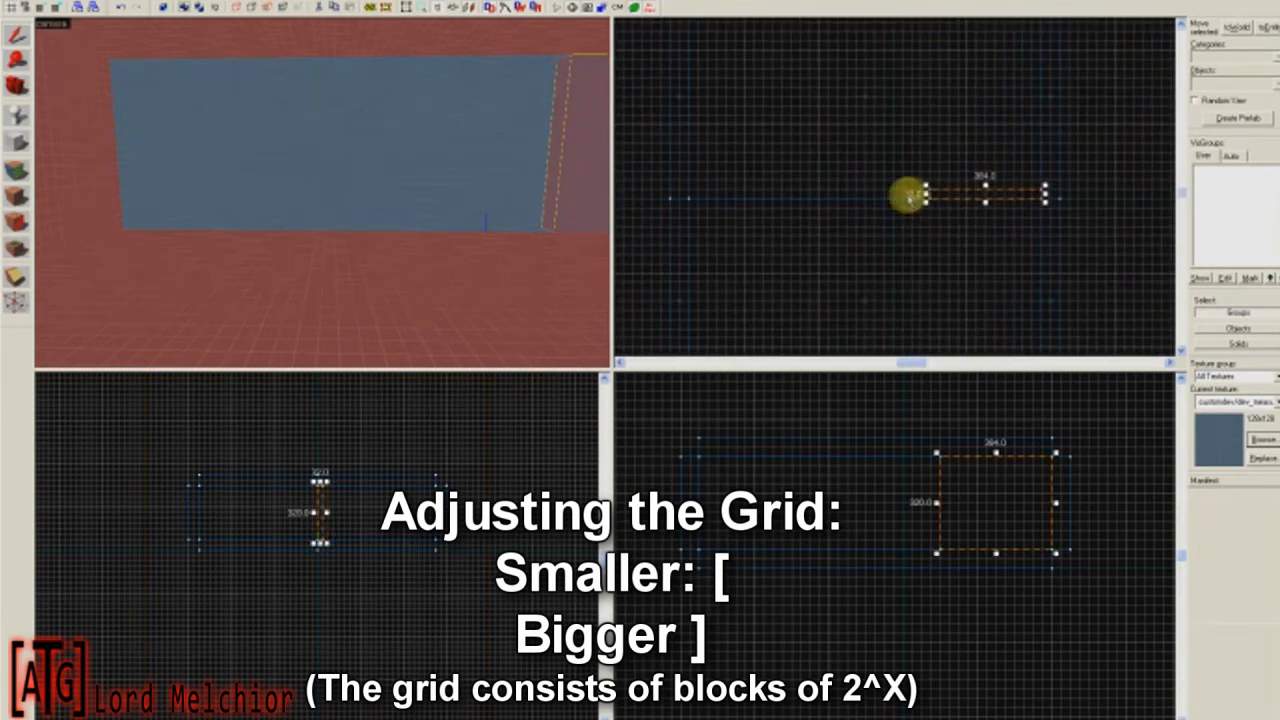
# Lengthen the blue partition to 480 units and duplicate it against the opposite side wall, leaving a central opening.
pyautogui.click(912, 195)
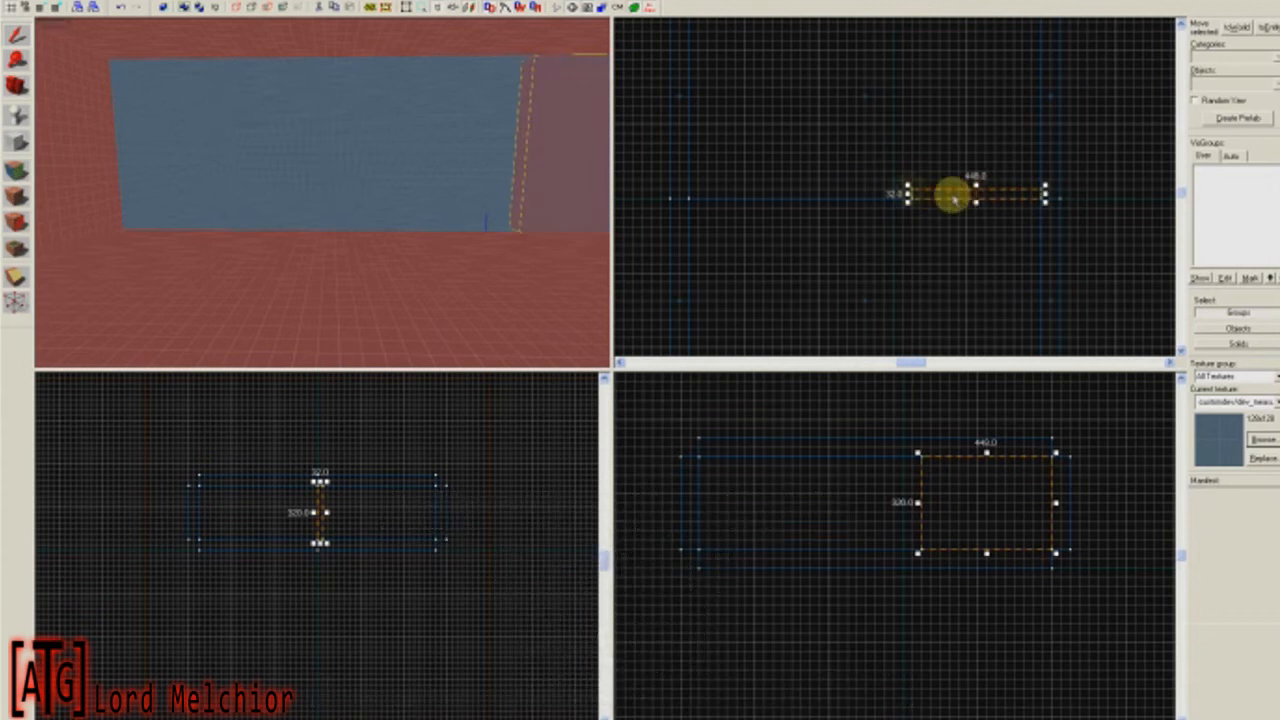
pyautogui.moveTo(906, 196); pyautogui.dragTo(735, 197)
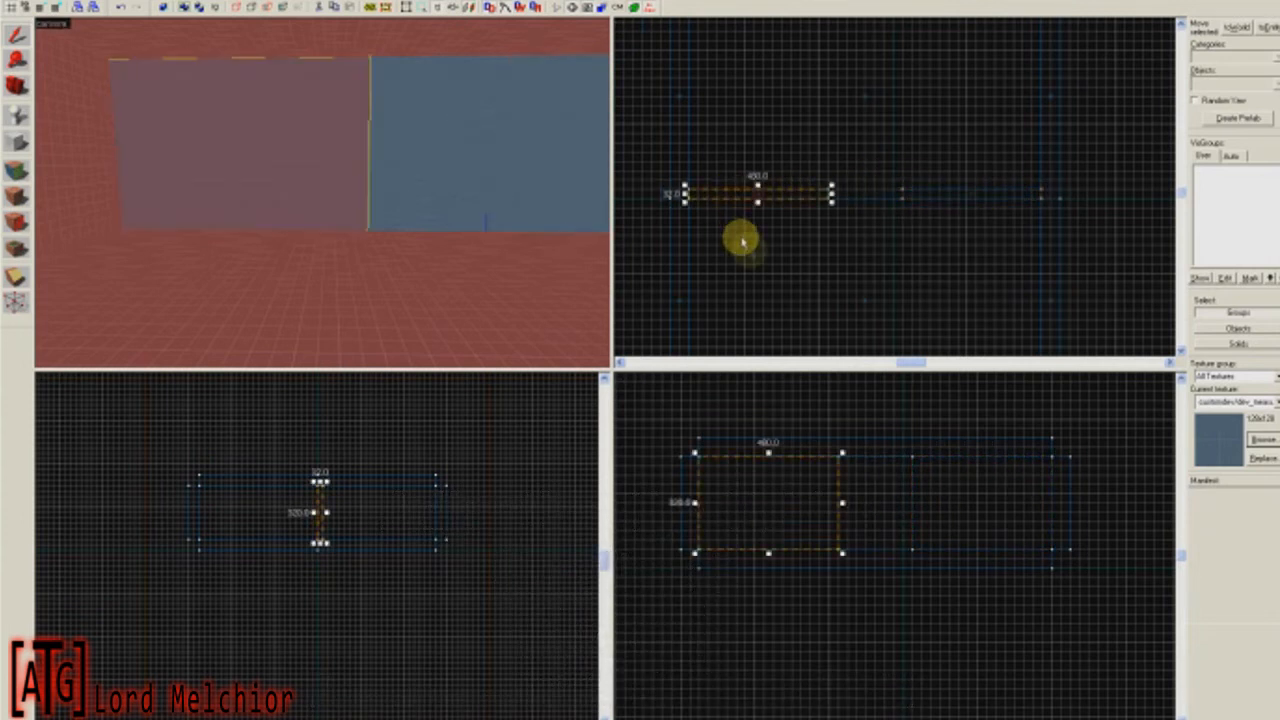
# Duplicate both blue partitions onto the red side of the floor boundary, back to back with the originals.
pyautogui.moveTo(732, 197); pyautogui.dragTo(733, 203)
pyautogui.press('z')
pyautogui.press('w')
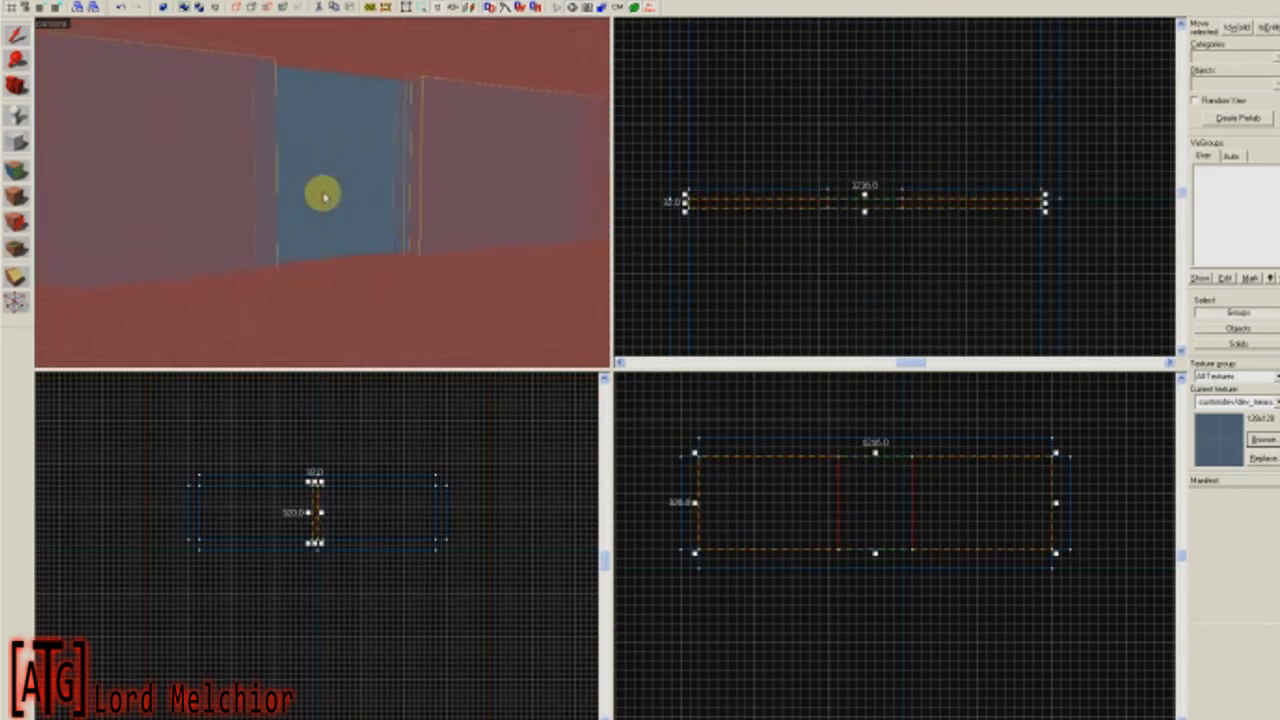
pyautogui.press('s')
# Apply the red dev measure-grid texture to the two partition copies on the red side.
pyautogui.hotkey('shift', 'a')
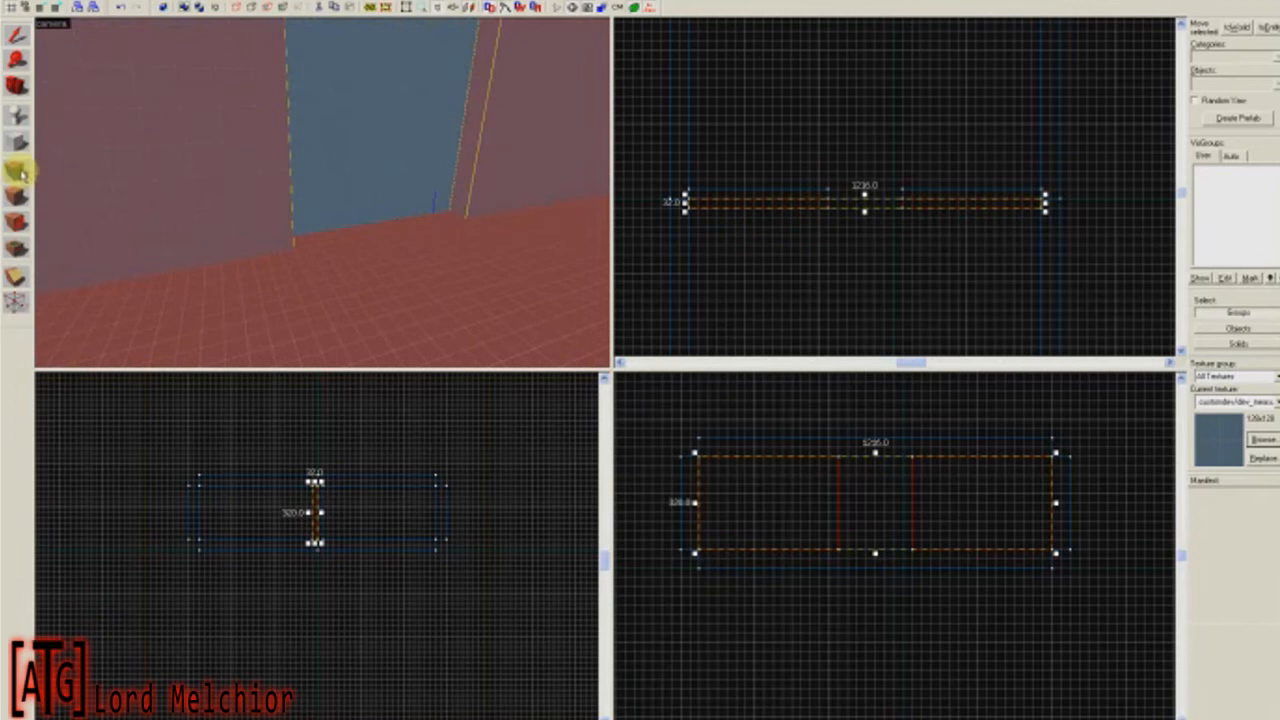
pyautogui.click(612, 356)
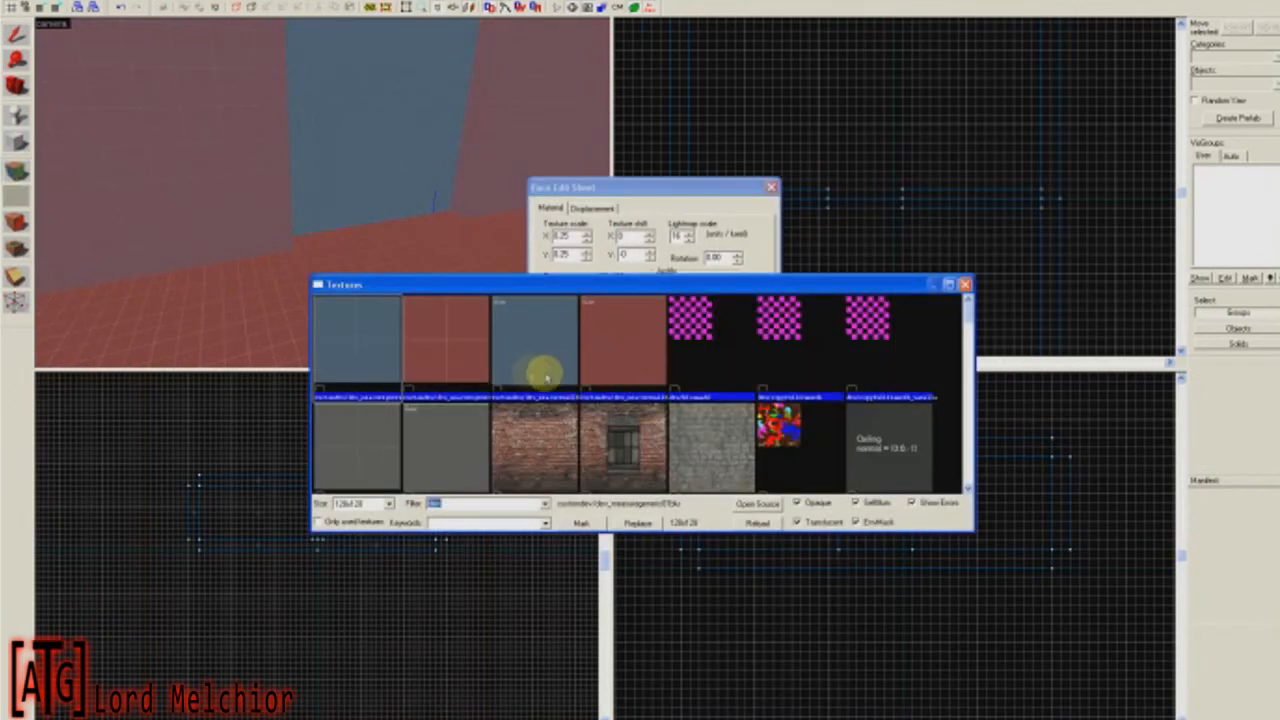
pyautogui.doubleClick(449, 349)
pyautogui.click(618, 399)
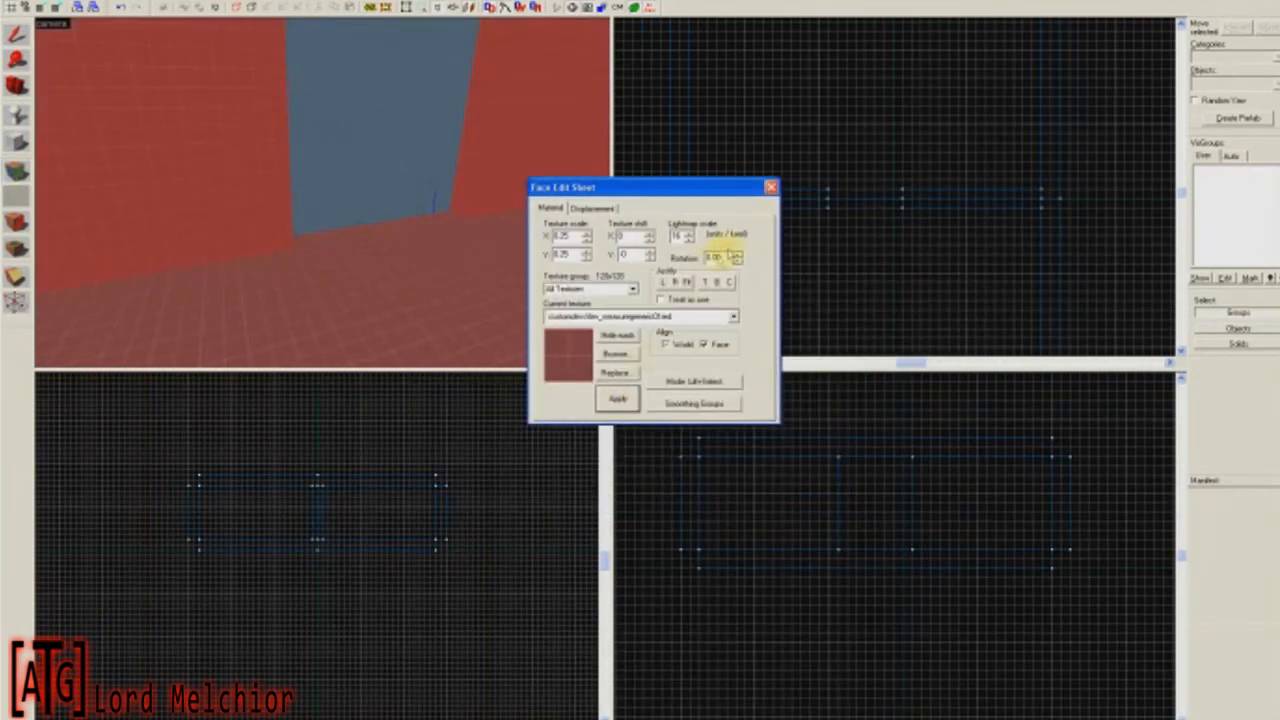
pyautogui.click(771, 187)
# Select all four partition brushes of the dividing wall together and lower their height to 160 units.
pyautogui.press('z')
pyautogui.press('s')
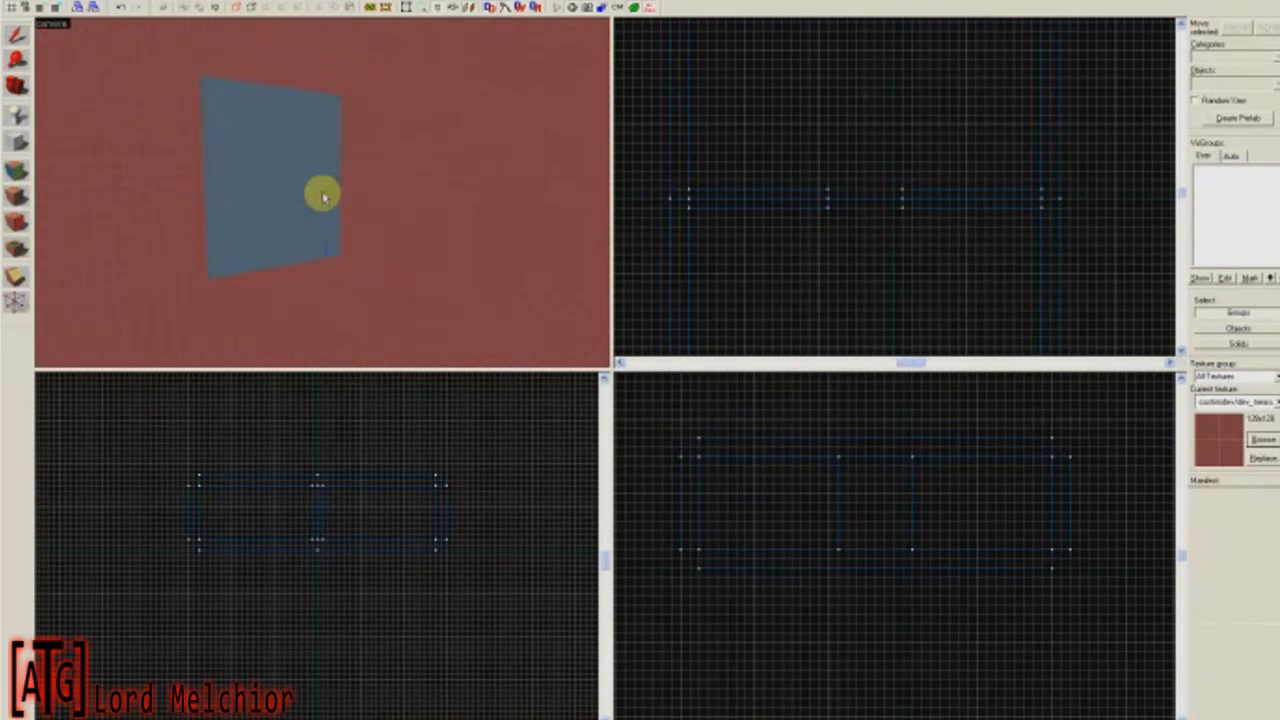
pyautogui.press('d')
pyautogui.click(323, 196)
pyautogui.keyDown('ctrl'); pyautogui.click(323, 196); pyautogui.keyUp('ctrl')
pyautogui.press('a')
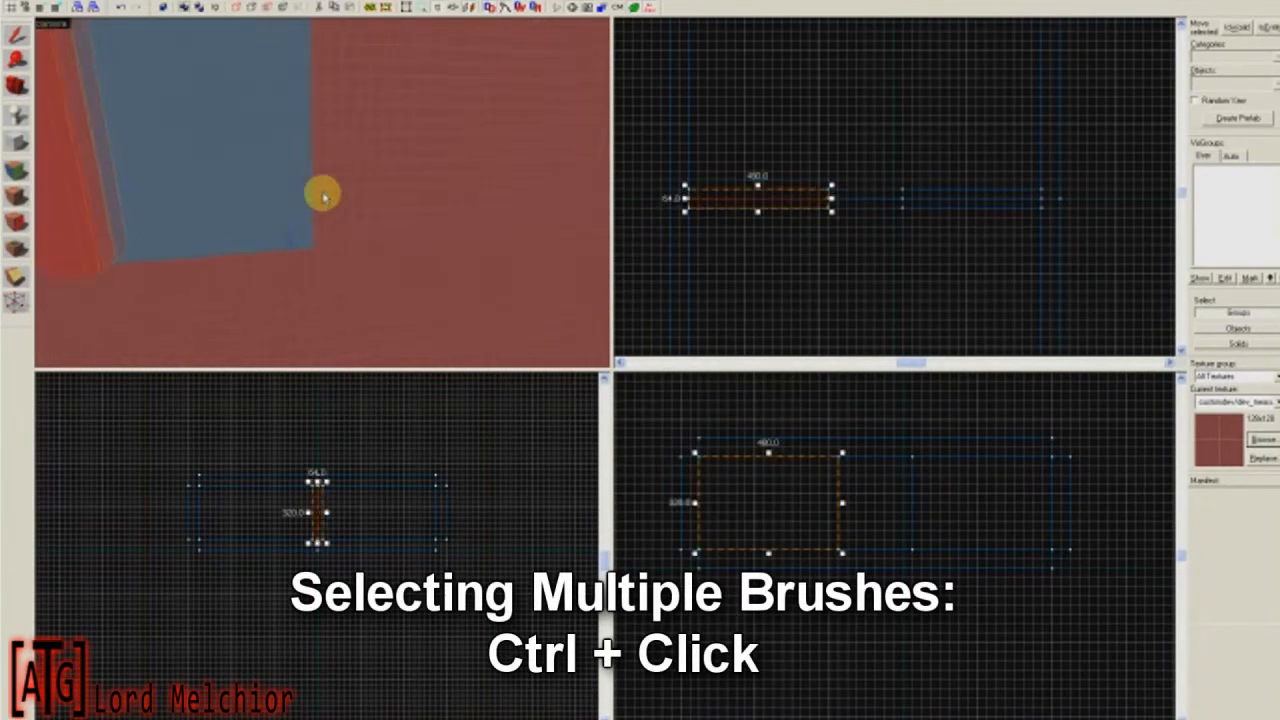
pyautogui.keyDown('ctrl'); pyautogui.click(323, 196); pyautogui.keyUp('ctrl')
pyautogui.hotkey('alt', 'Return')
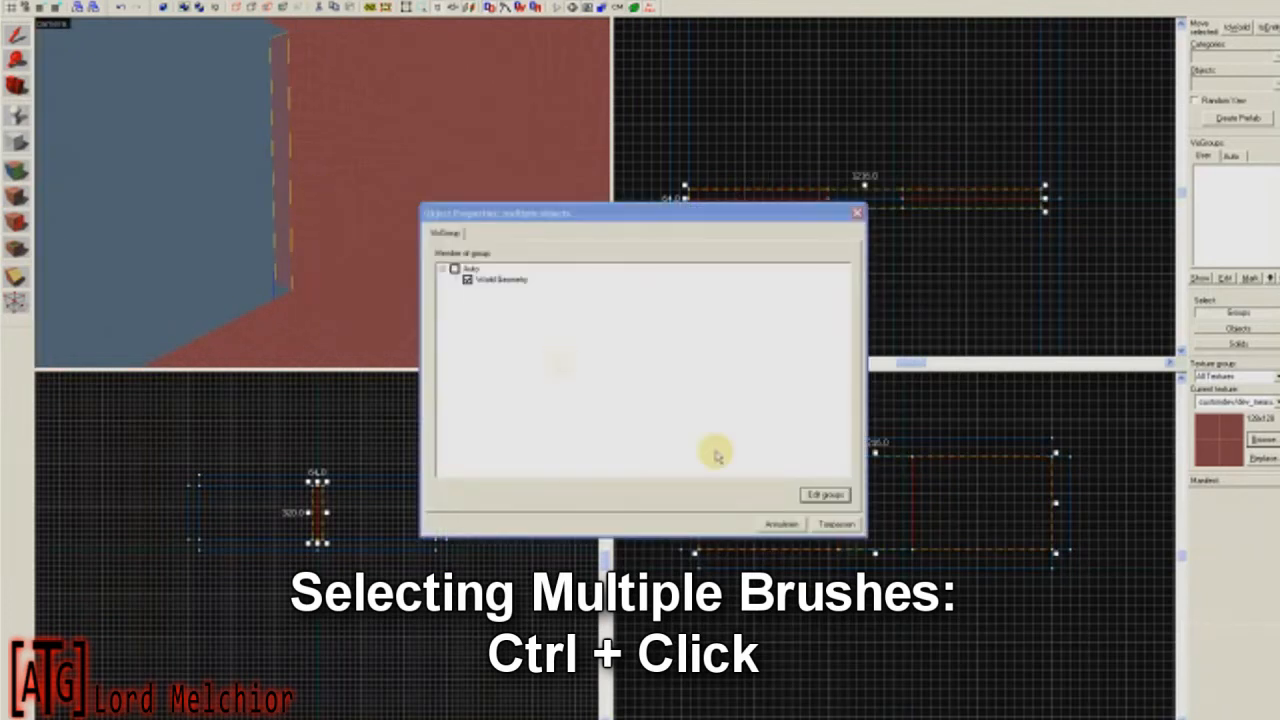
pyautogui.click(777, 523)
pyautogui.press('s')
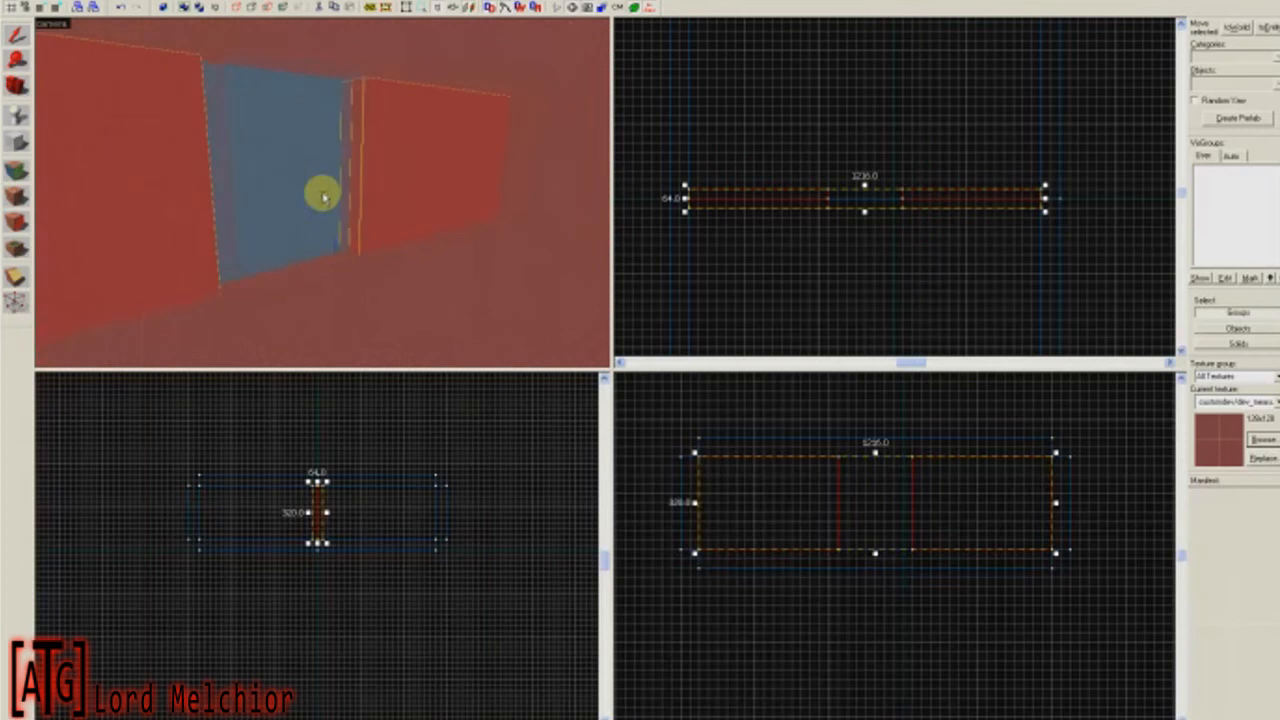
pyautogui.scroll(2, 866, 449)
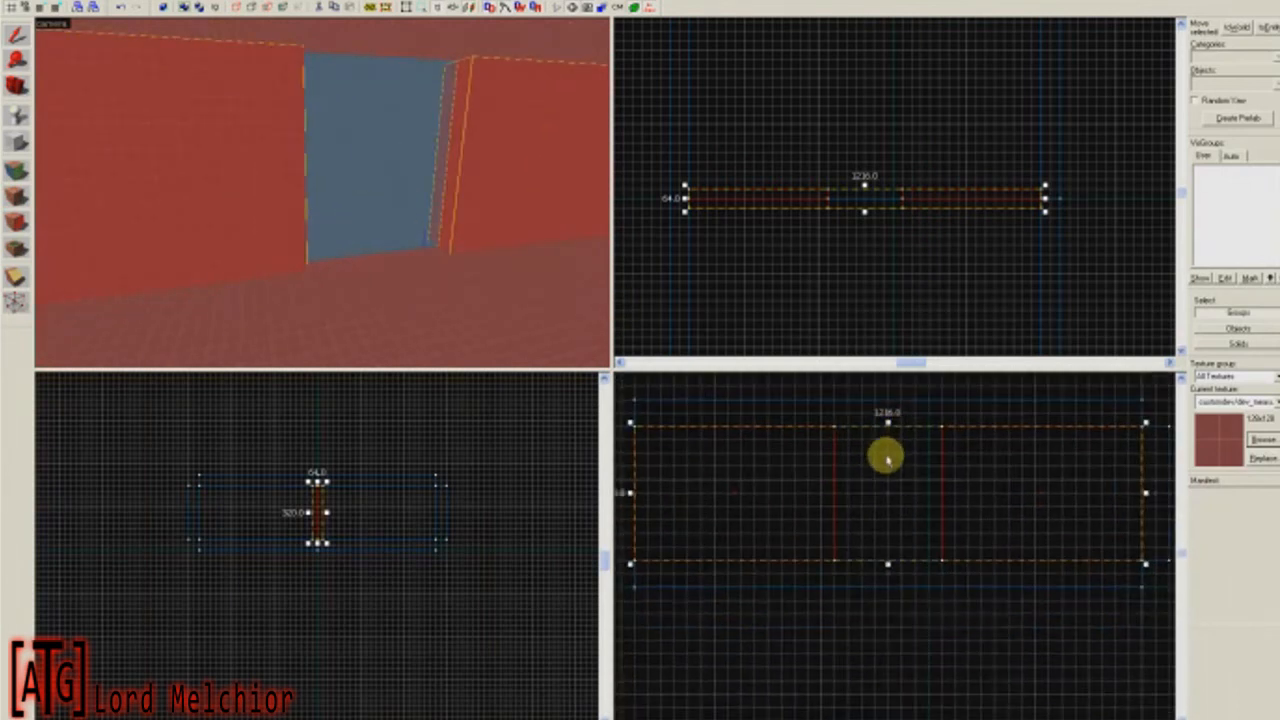
pyautogui.moveTo(887, 425); pyautogui.dragTo(889, 466)
pyautogui.moveTo(879, 488); pyautogui.dragTo(882, 486, button='middle')
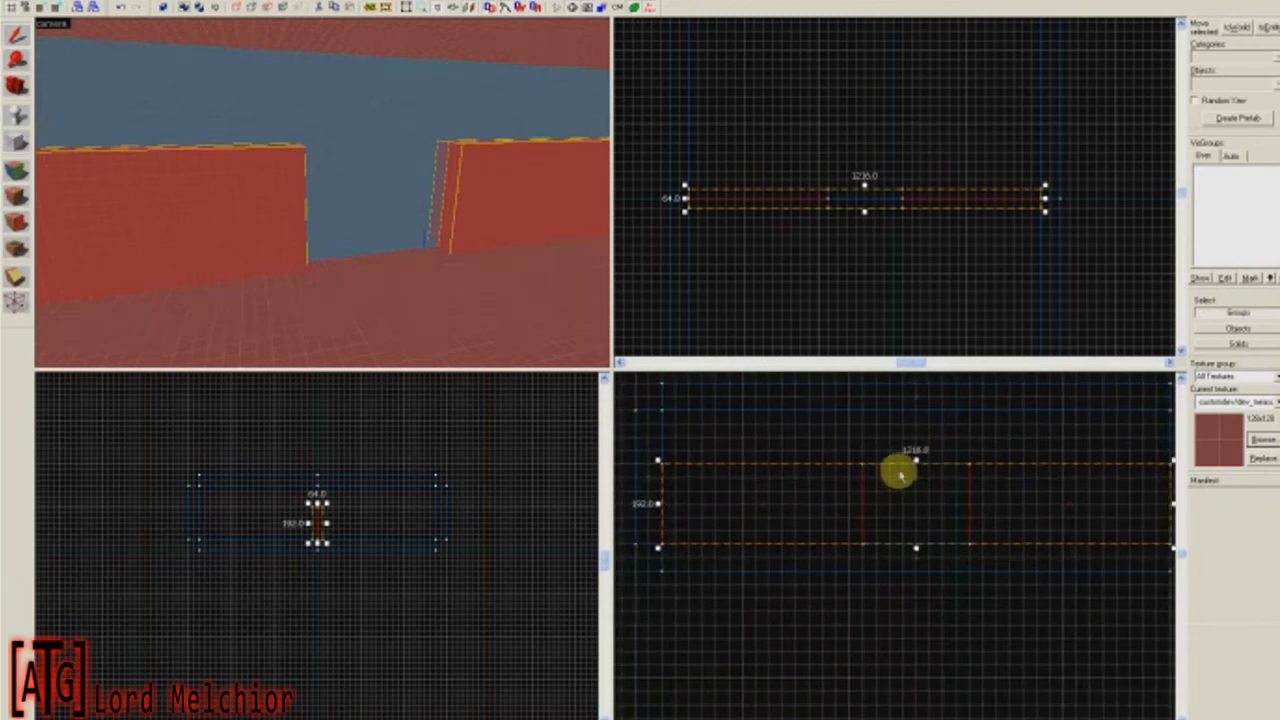
pyautogui.moveTo(916, 462); pyautogui.dragTo(916, 472)
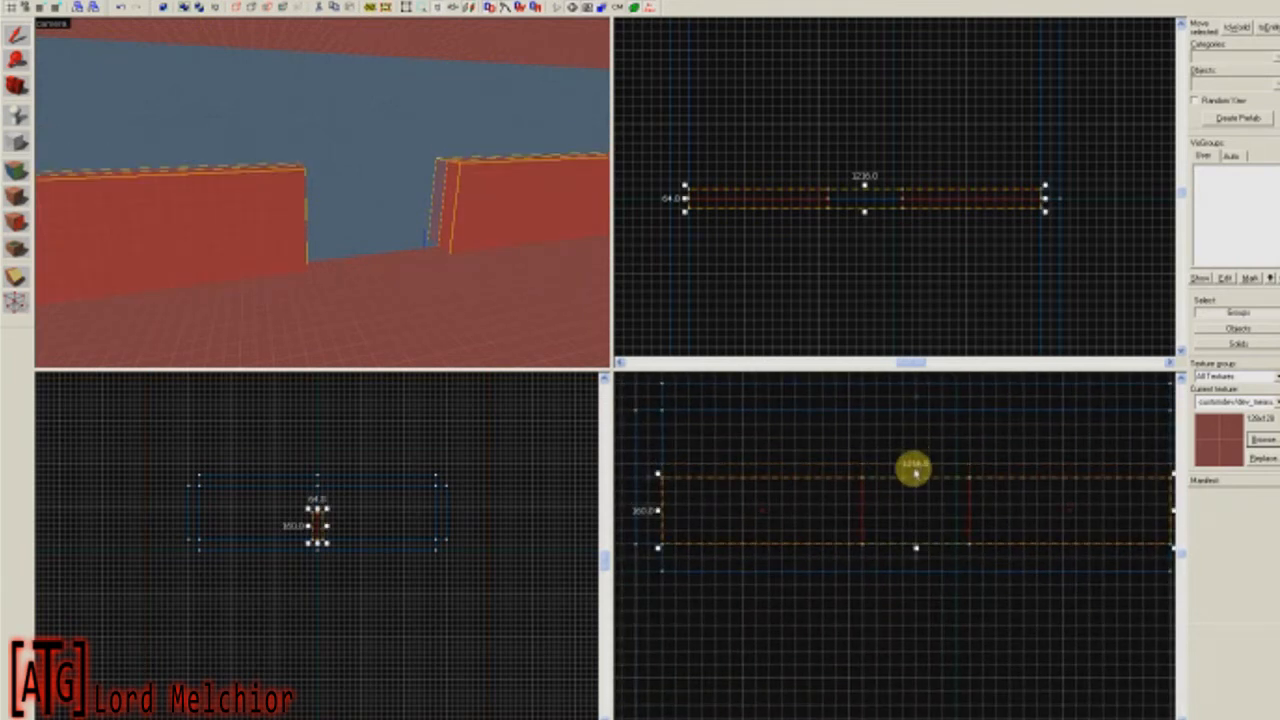
# Examine the lowered partitions and the opening between them from several viewpoints in the 3D view.
pyautogui.press('z')
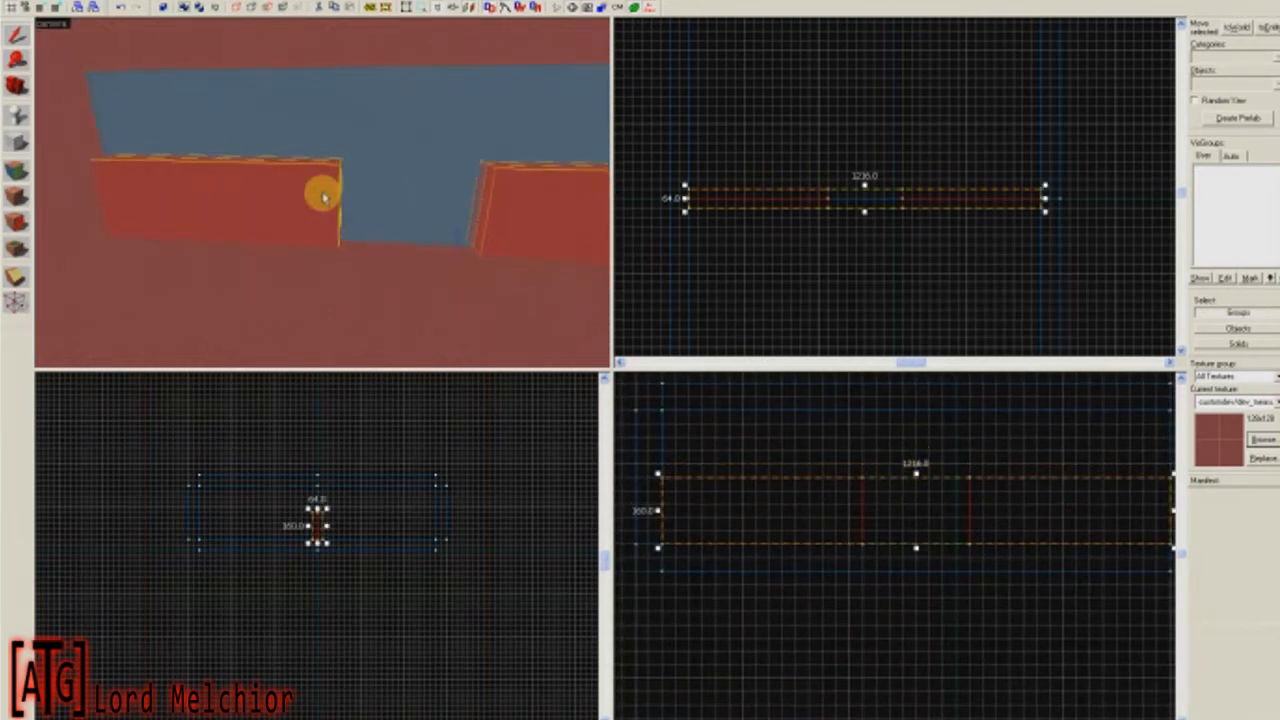
pyautogui.press('d')
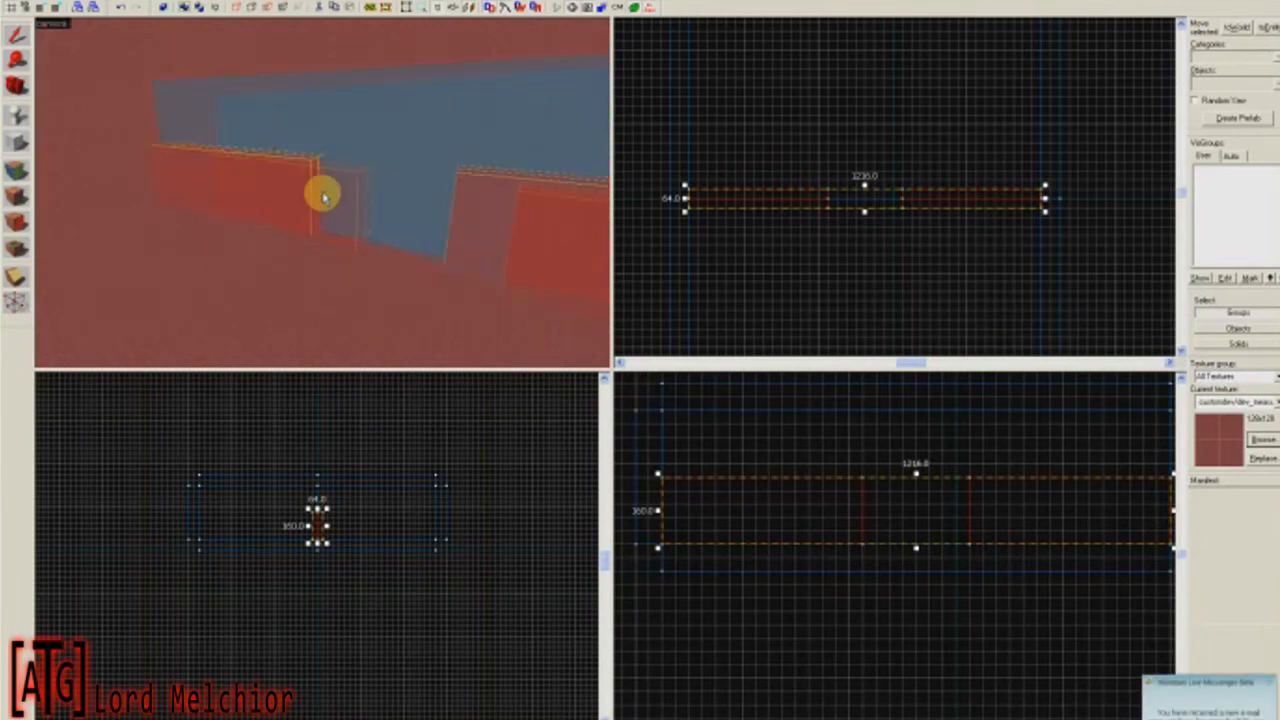
pyautogui.press('z')
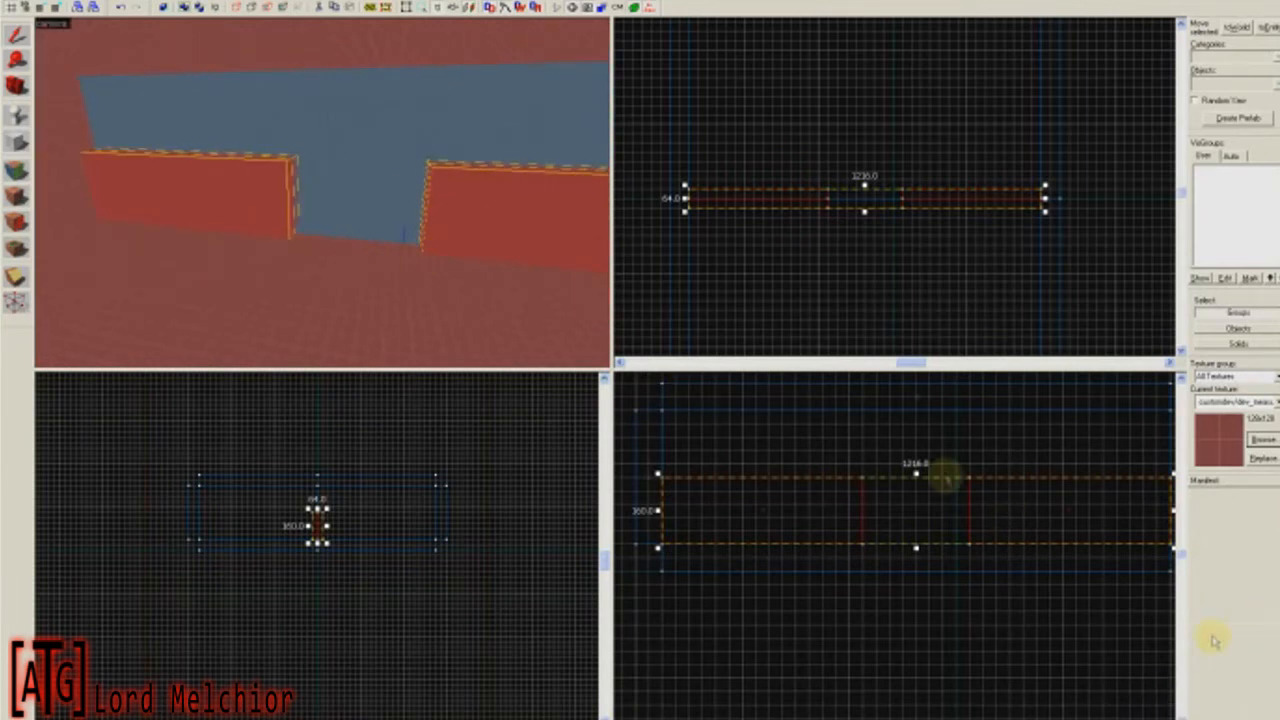
pyautogui.press('z')
pyautogui.press('w')
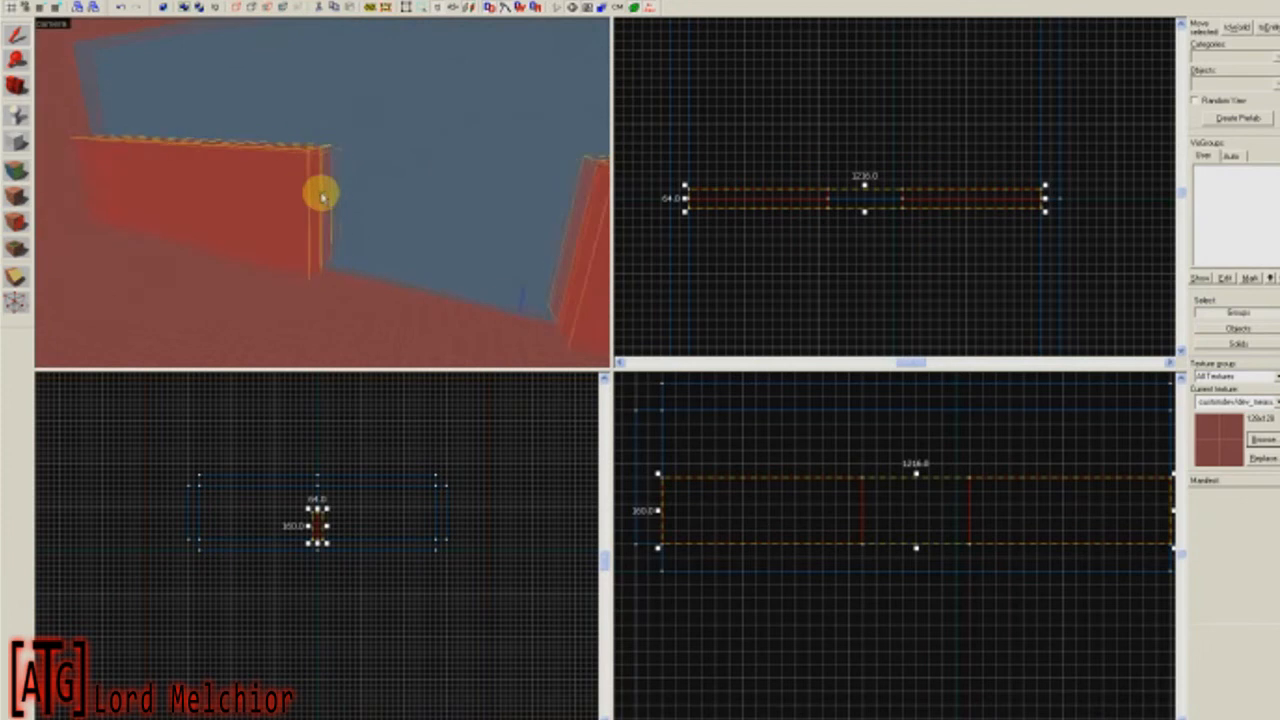
pyautogui.press('s')
pyautogui.press('w')
pyautogui.press('d')
pyautogui.press('s')
pyautogui.press('z')
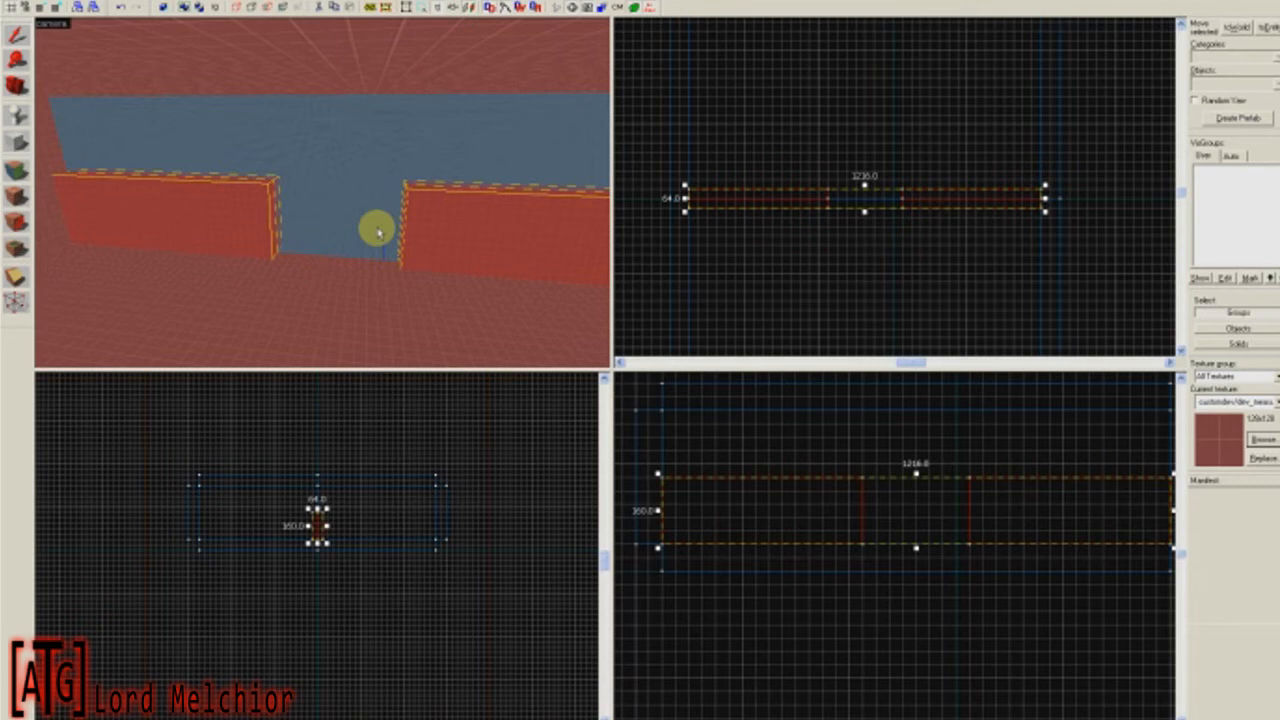
pyautogui.press('w')
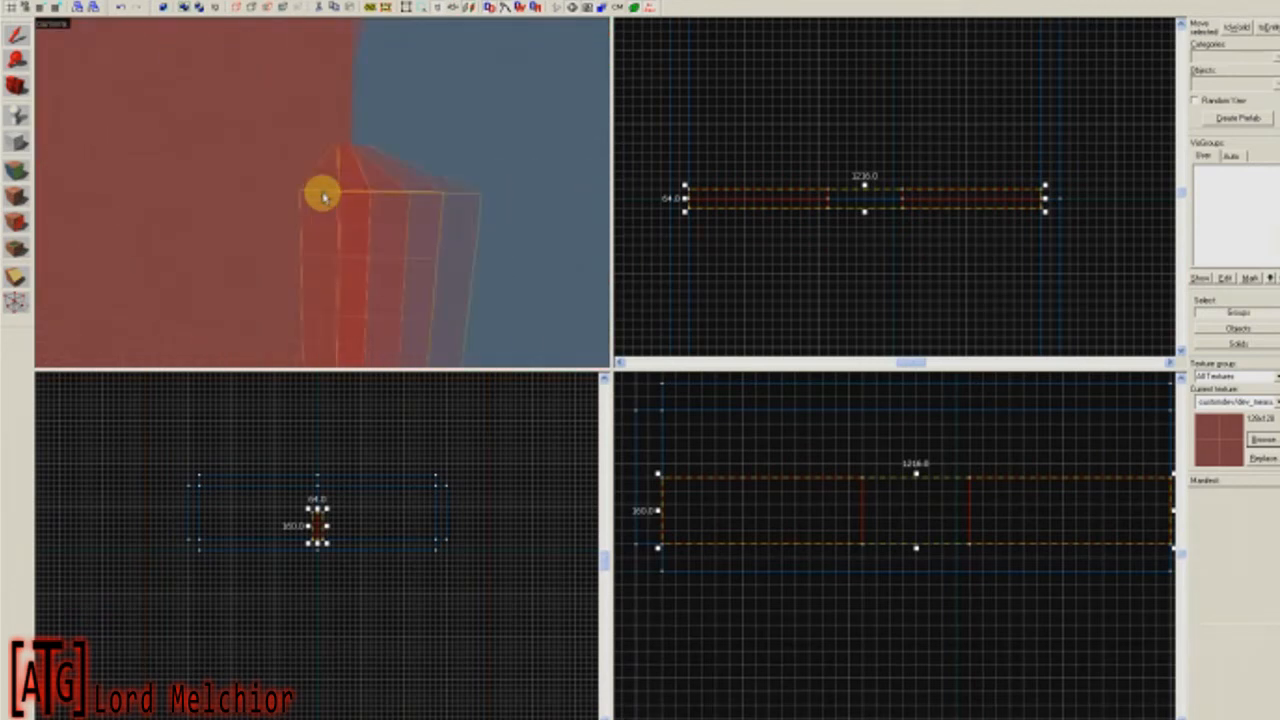
pyautogui.press('a')
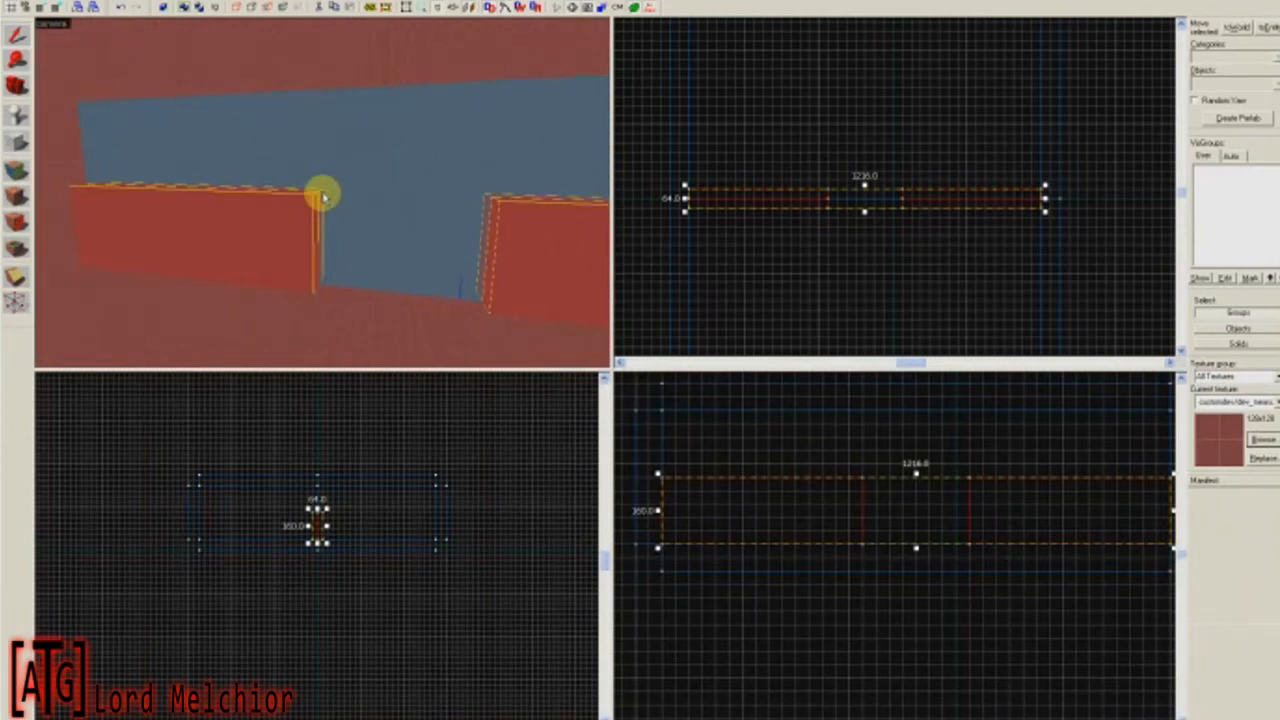
pyautogui.press('w')
pyautogui.press('s')
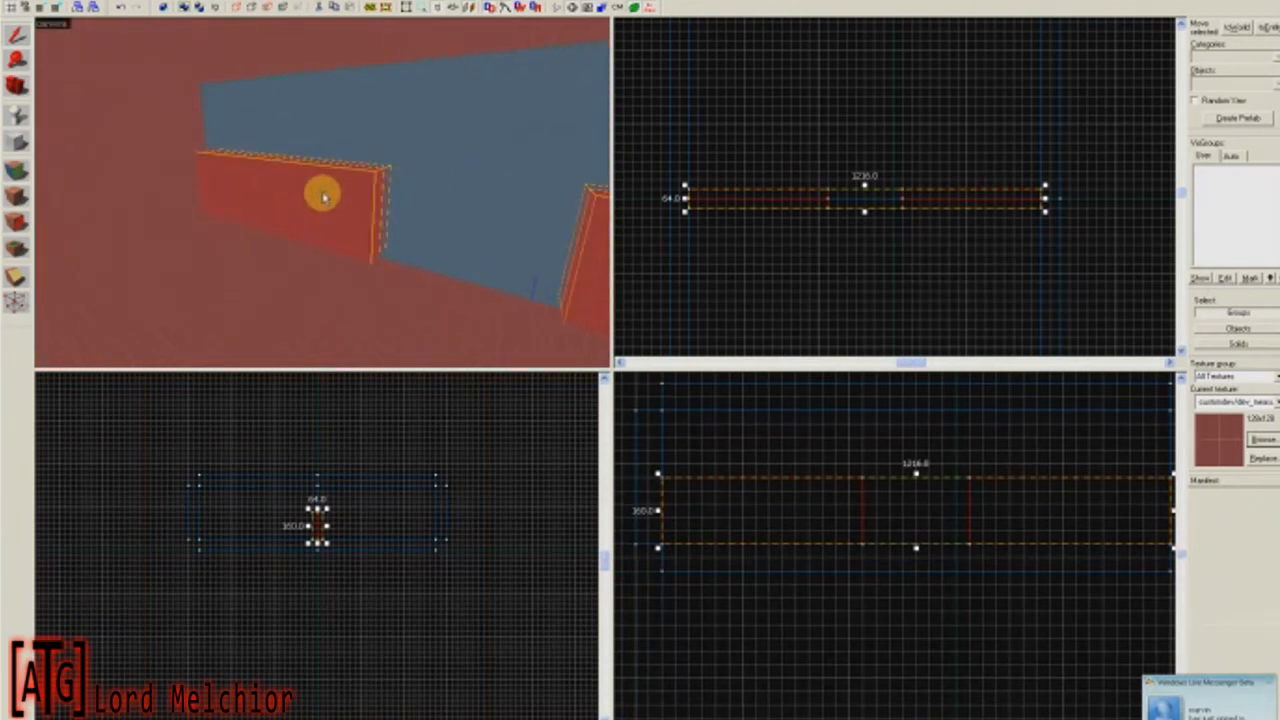
# Duplicate a red-side partition on top of itself as a 32-unit-high slab and lengthen it to 1216 units across the room.
pyautogui.click(322, 197)
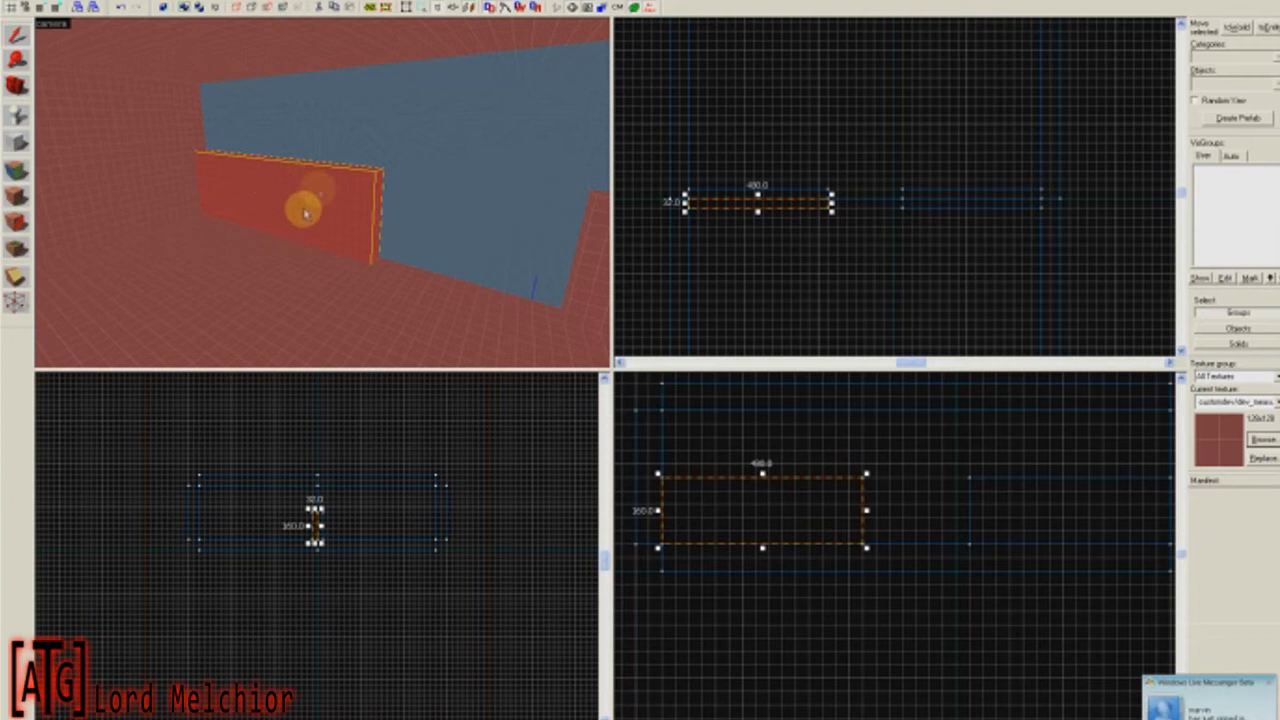
pyautogui.moveTo(750, 512); pyautogui.dragTo(746, 491)
pyautogui.moveTo(765, 537); pyautogui.dragTo(762, 487)
pyautogui.moveTo(866, 473); pyautogui.dragTo(1061, 480)
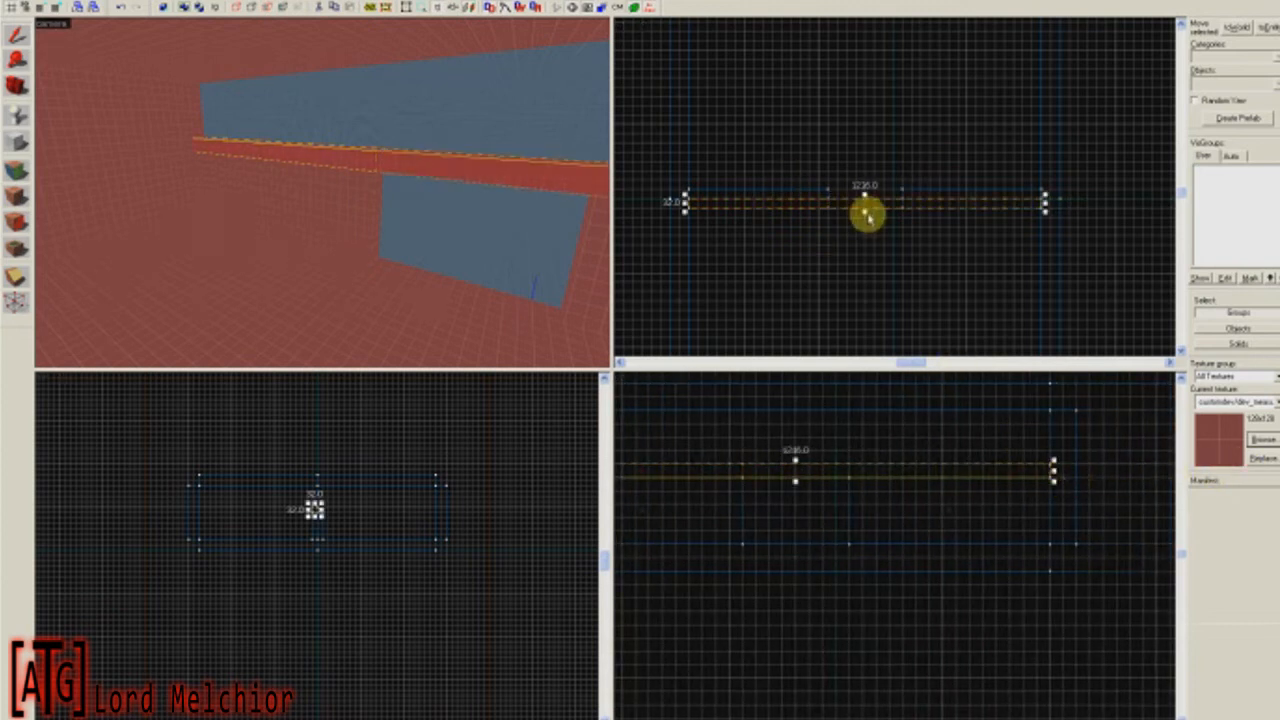
# Deepen the slab to 320 units into the red room and duplicate it onto the blue side of the dividing wall.
pyautogui.moveTo(865, 216); pyautogui.dragTo(866, 289)
pyautogui.moveTo(866, 289); pyautogui.dragTo(868, 186, button='middle')
pyautogui.moveTo(866, 182); pyautogui.dragTo(866, 199)
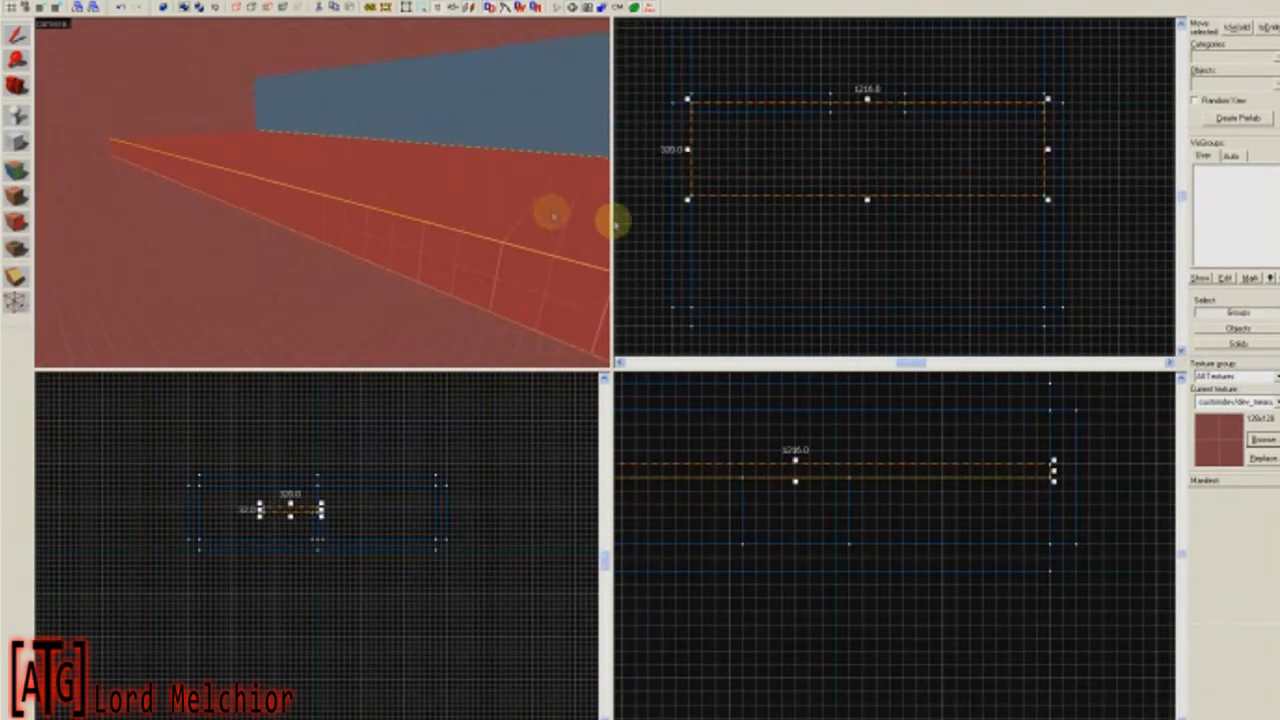
pyautogui.moveTo(773, 126); pyautogui.dragTo(766, 252, button='middle')
pyautogui.moveTo(766, 252); pyautogui.dragTo(785, 175)
# Apply the blue customdev/dev_measuregeneric01blu texture to the slab copy on the blue side.
pyautogui.click(1262, 439)
pyautogui.doubleClick(377, 349)
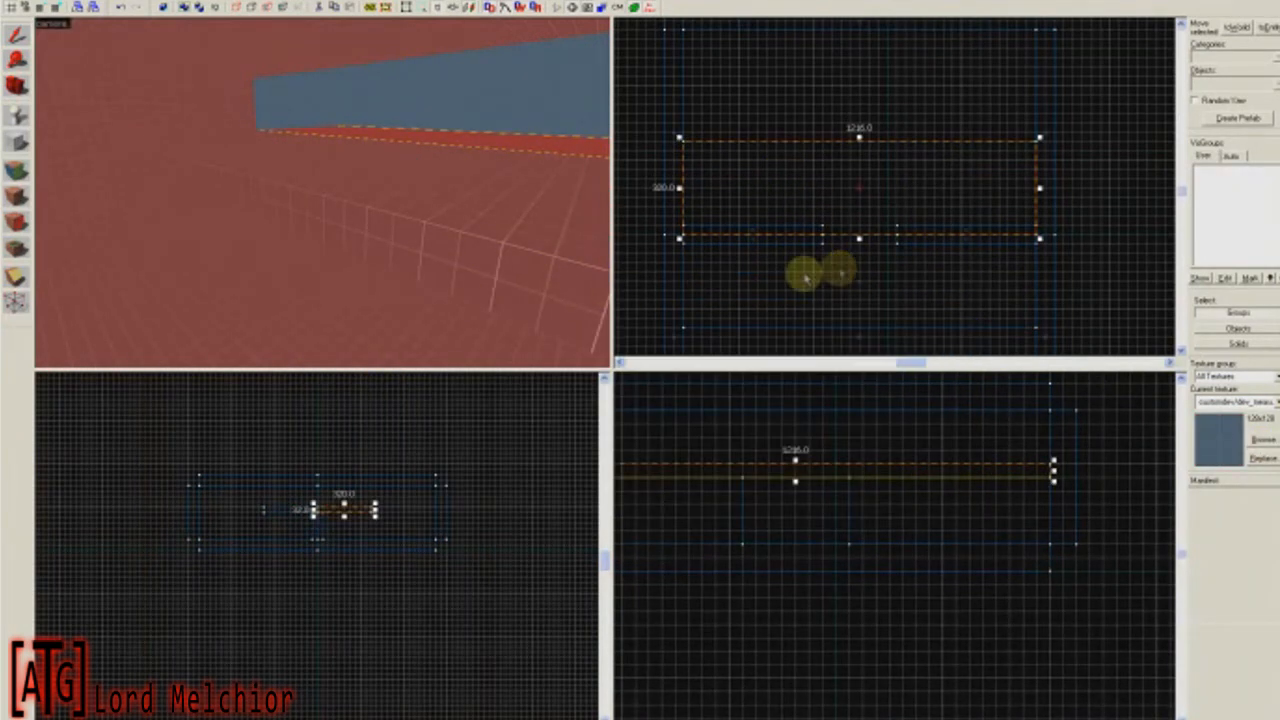
pyautogui.click(15, 172)
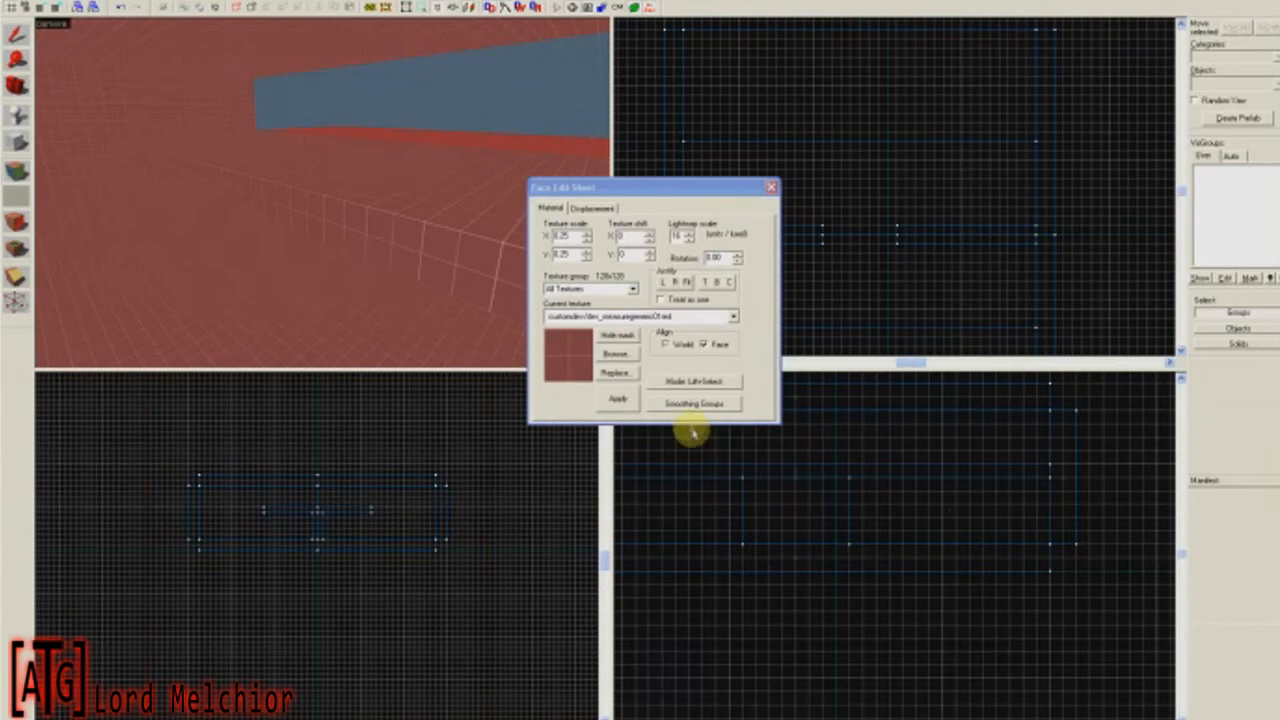
pyautogui.click(630, 358)
pyautogui.doubleClick(377, 337)
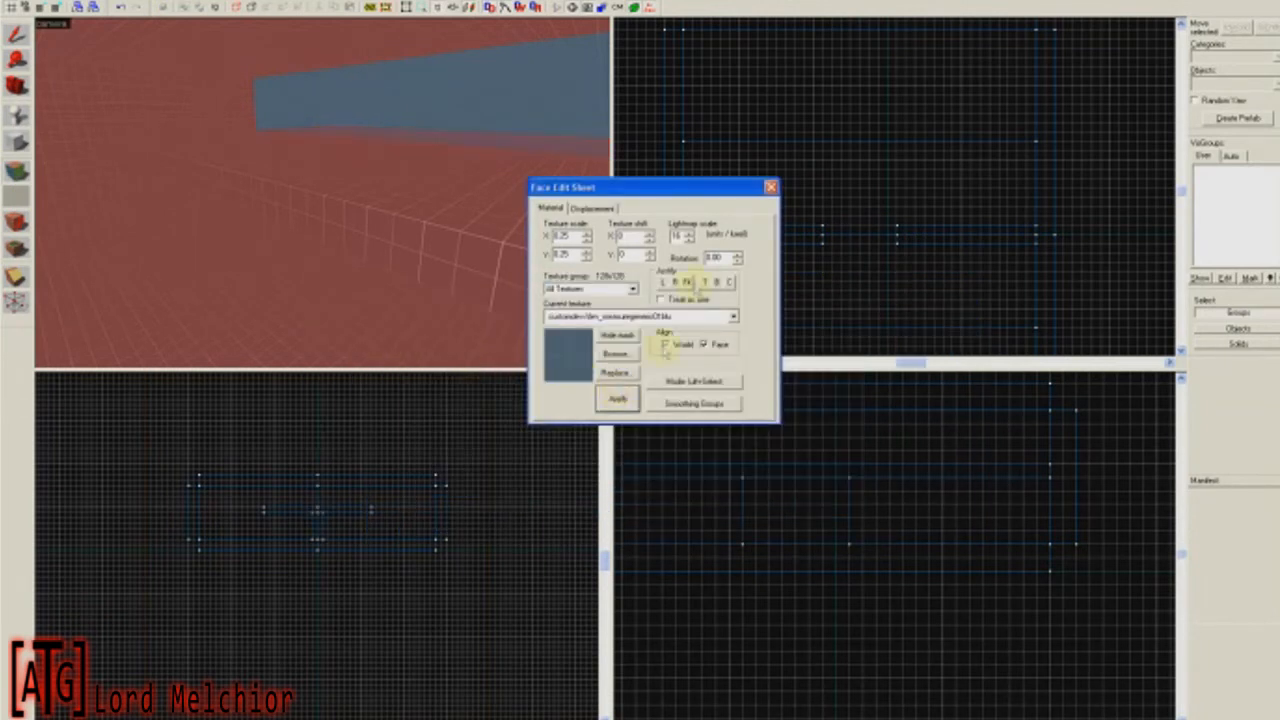
pyautogui.click(771, 187)
# Divide the blue slab into two side pieces and a 256-unit-wide middle piece, and shorten the middle piece to 160 units deep.
pyautogui.press('z')
pyautogui.press('w')
pyautogui.press('s')
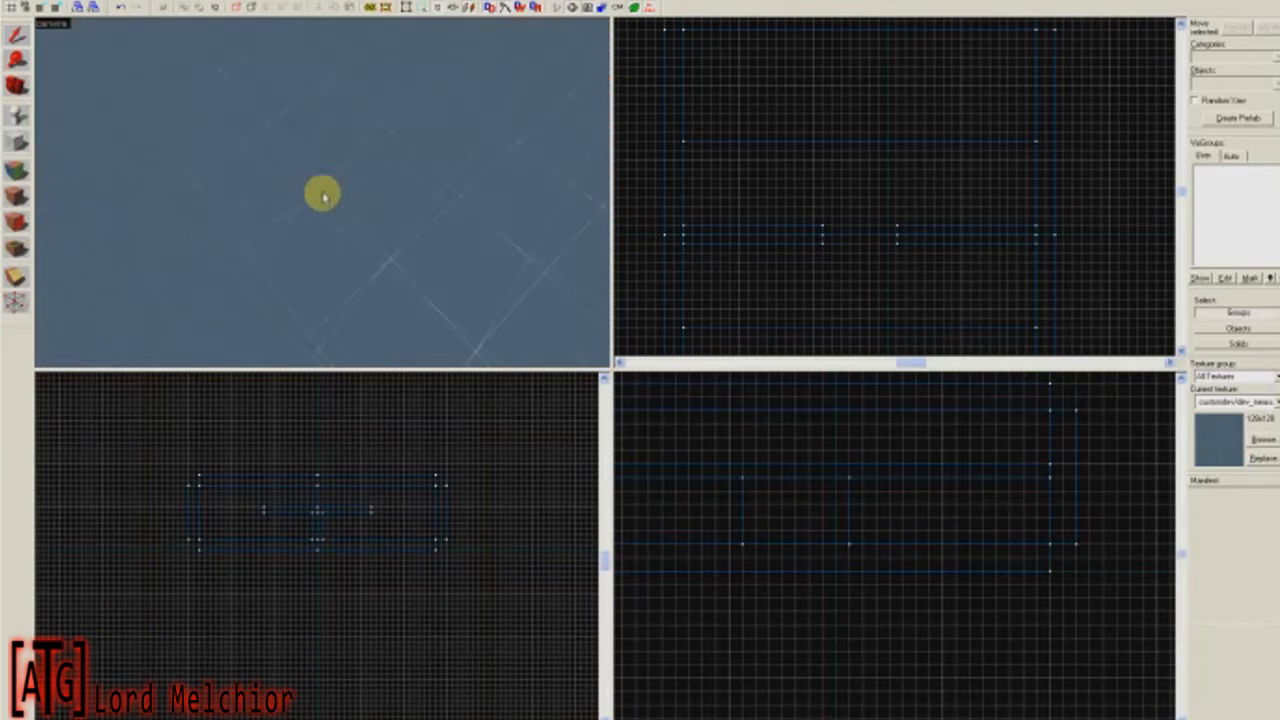
pyautogui.press('w')
pyautogui.press('w')
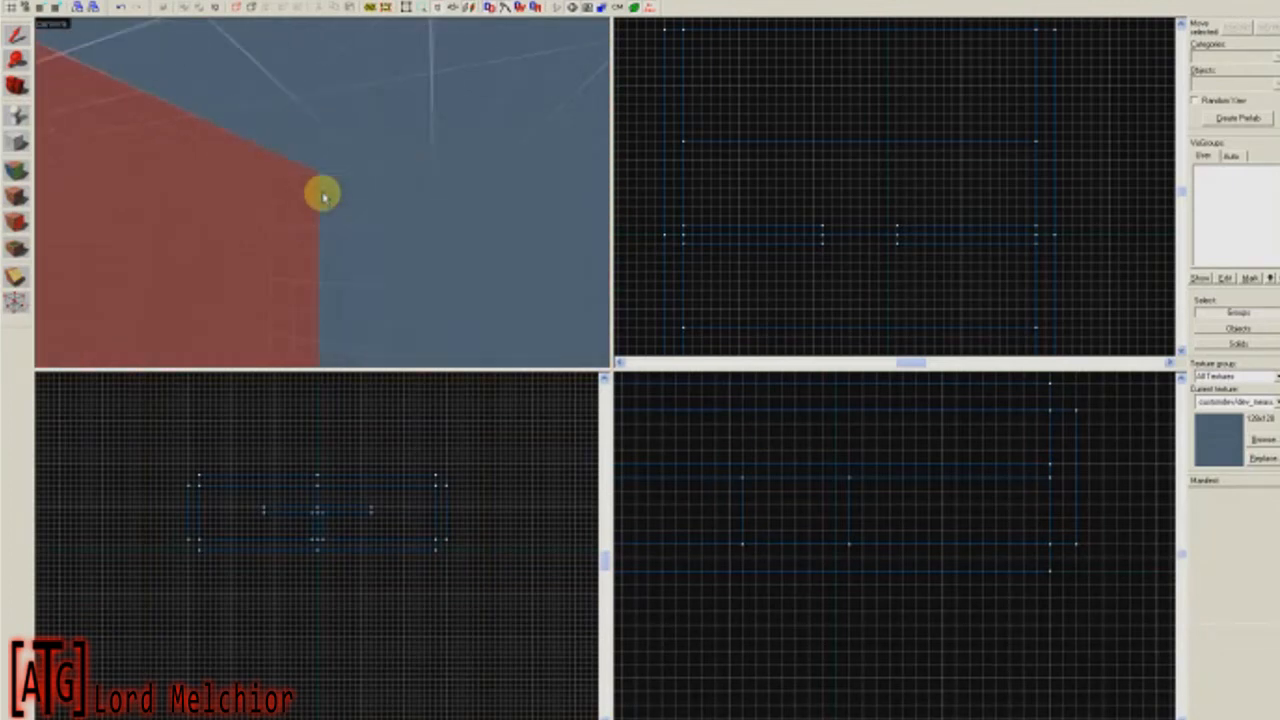
pyautogui.press('w')
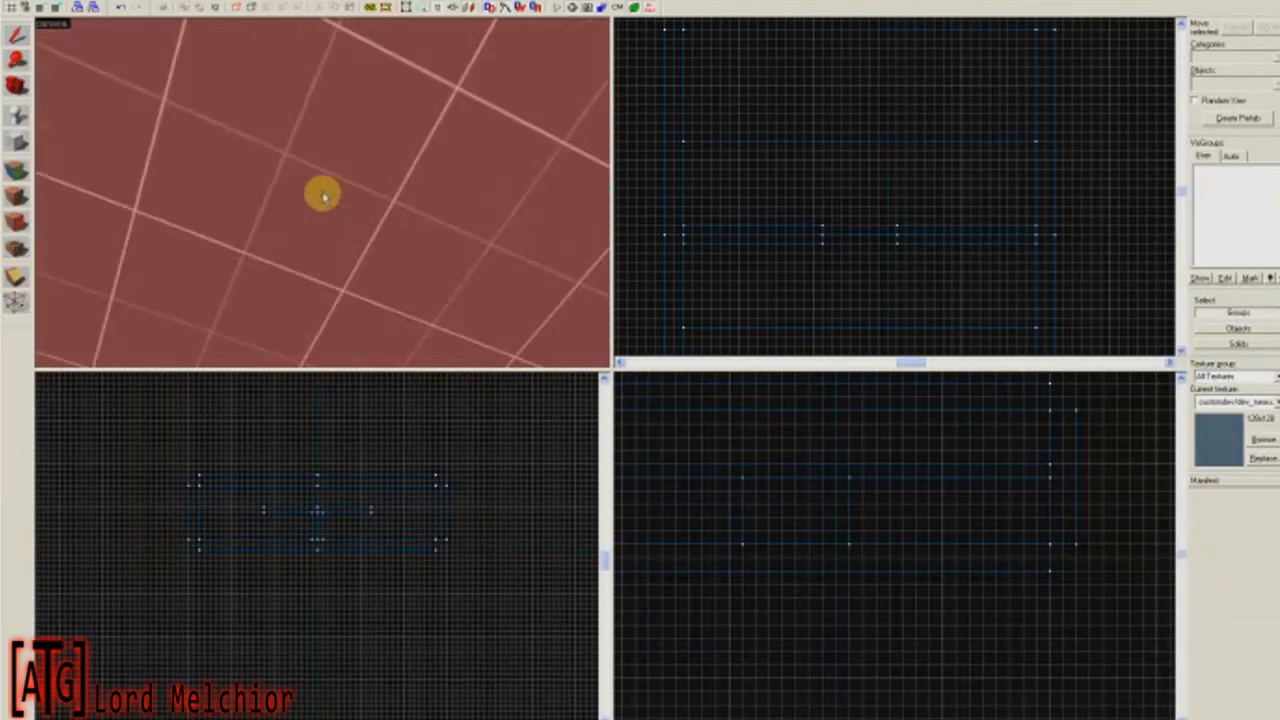
pyautogui.press('w')
pyautogui.press('w')
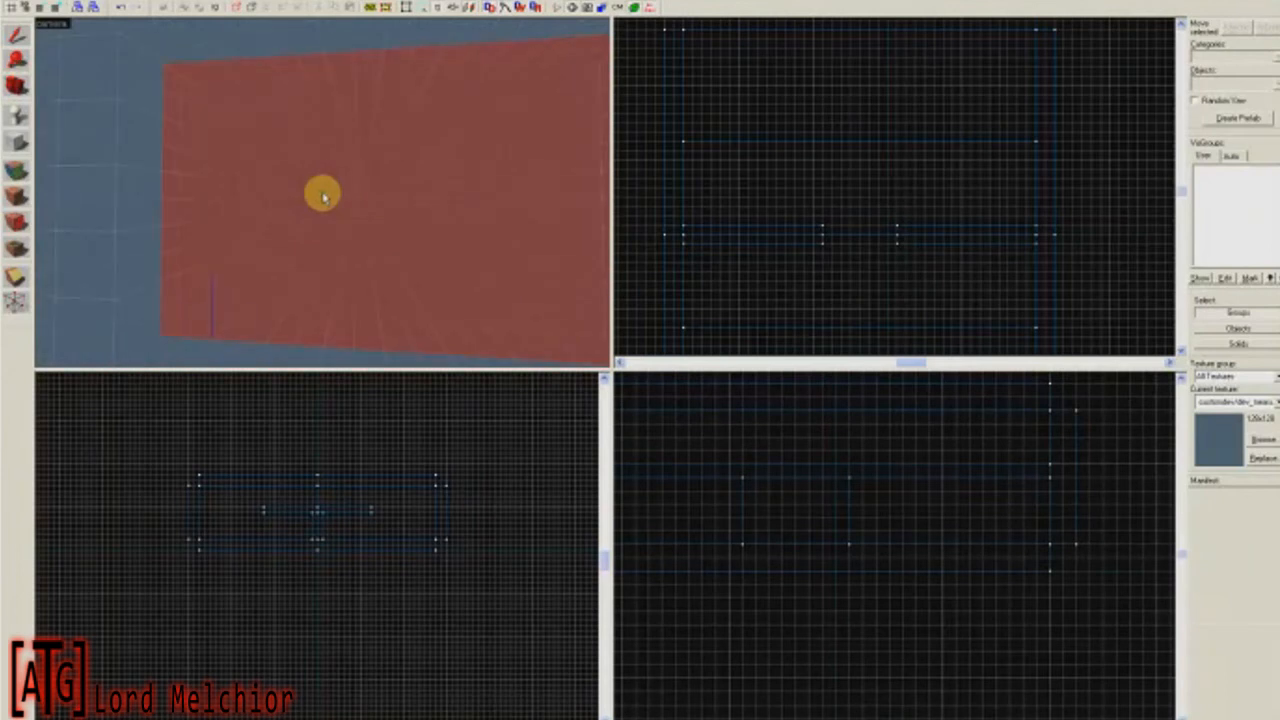
pyautogui.click(322, 196)
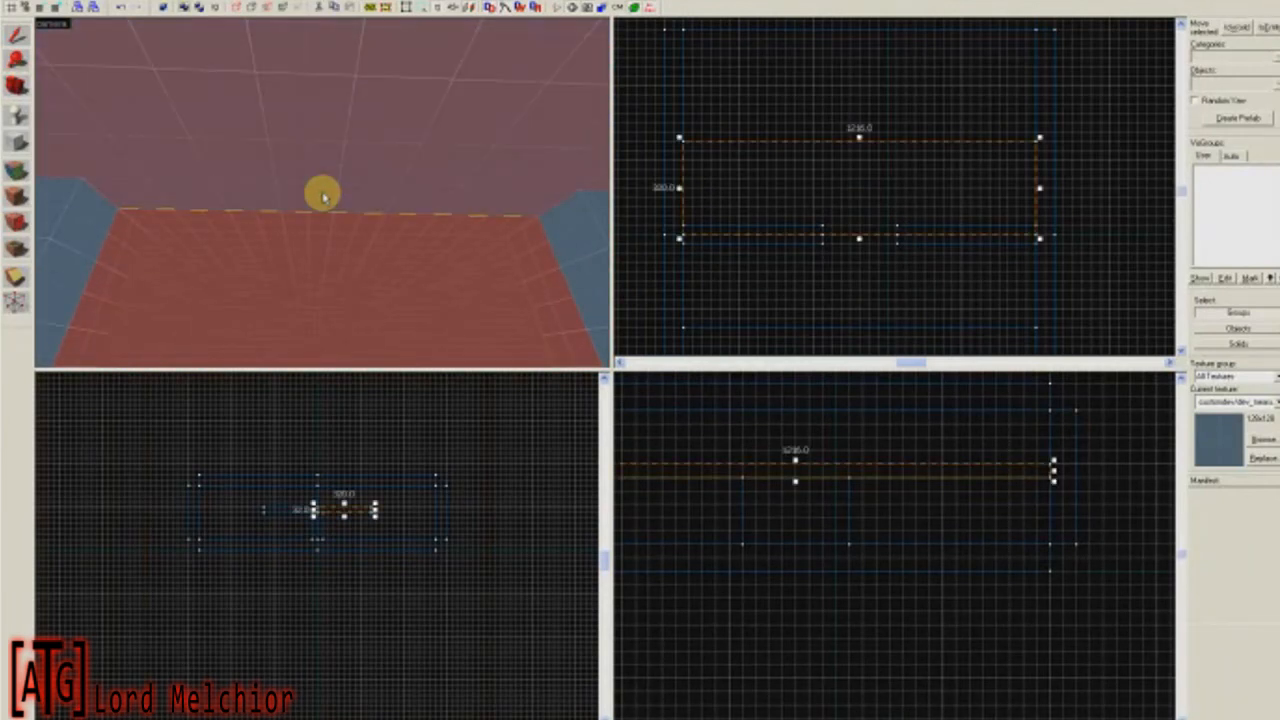
pyautogui.press('w')
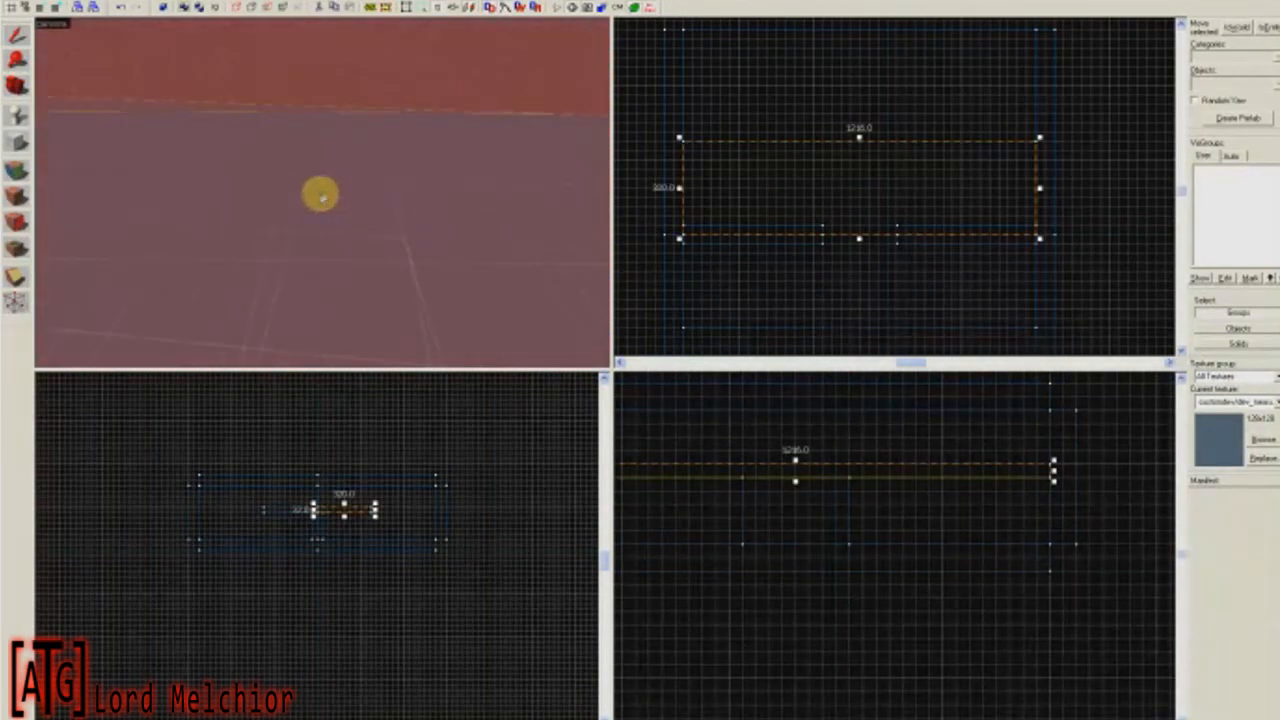
pyautogui.moveTo(1040, 190)
pyautogui.mouseDown()
pyautogui.moveTo(826, 197)
pyautogui.moveTo(980, 203)
pyautogui.moveTo(897, 200)
pyautogui.mouseUp()
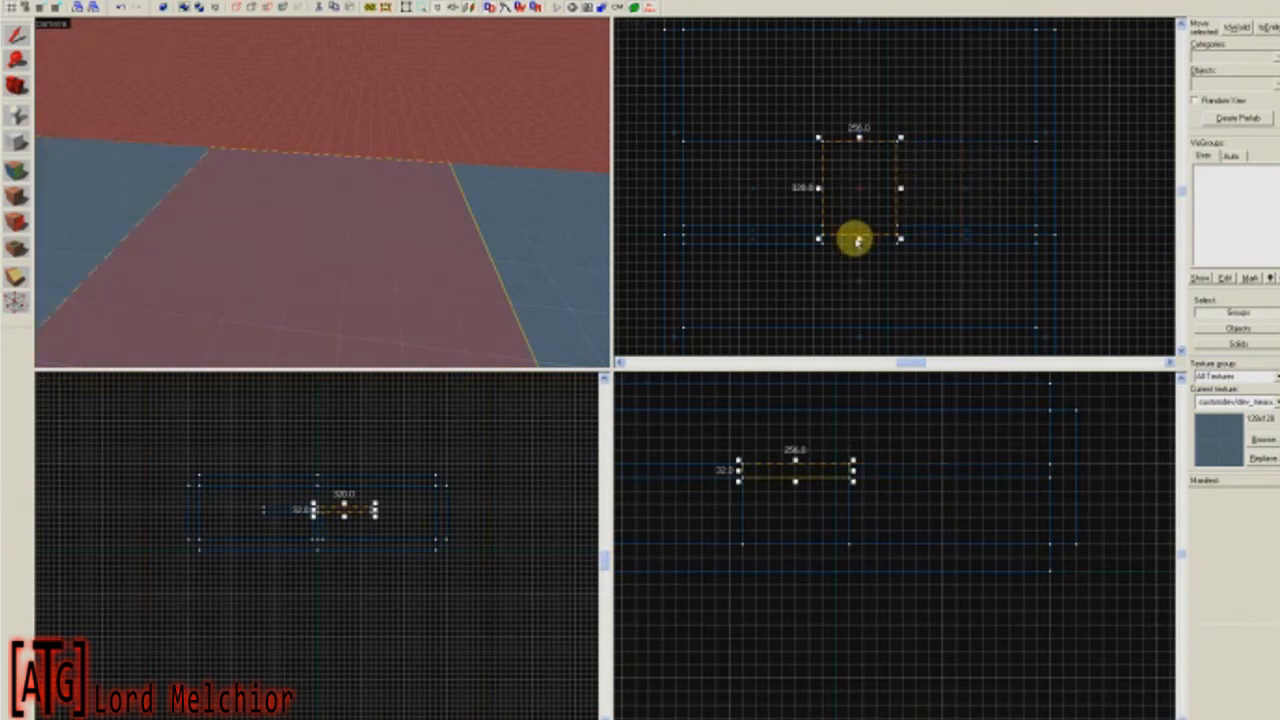
pyautogui.moveTo(858, 240); pyautogui.dragTo(860, 196)
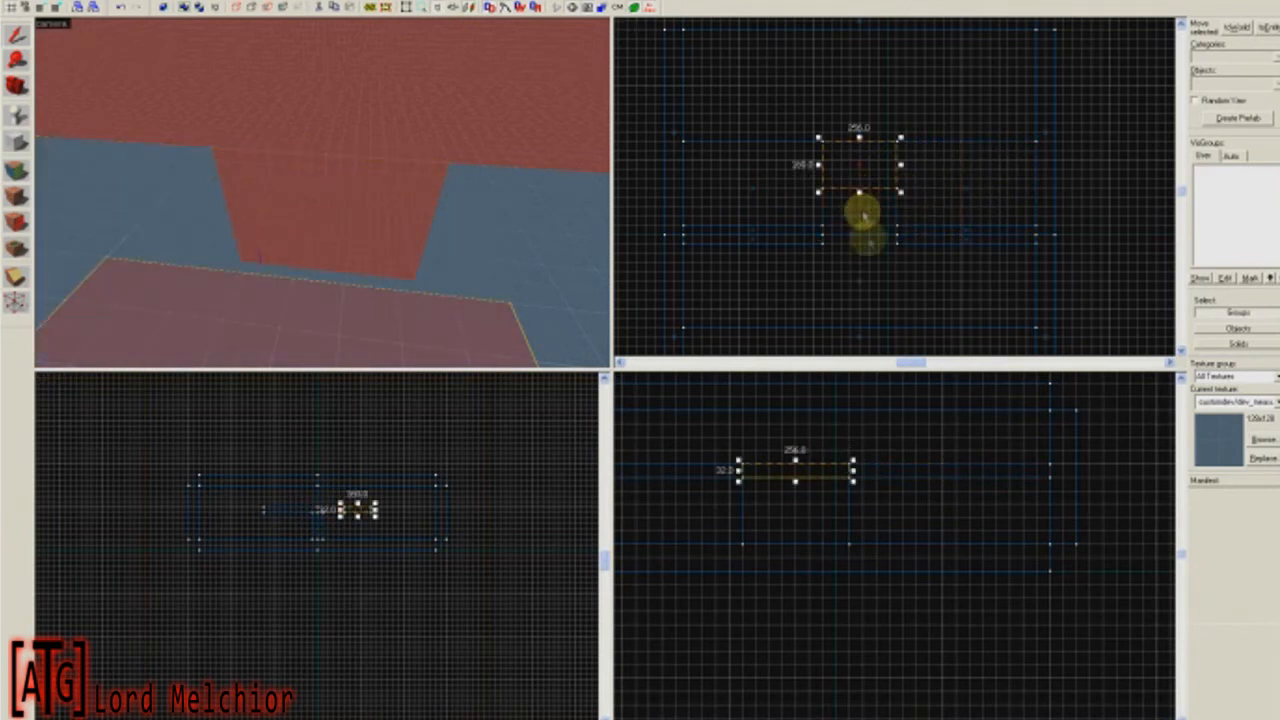
# Split the red slab with the Clipping Tool in line with one edge of the central opening, keeping both pieces.
pyautogui.press('z')
pyautogui.press('w')
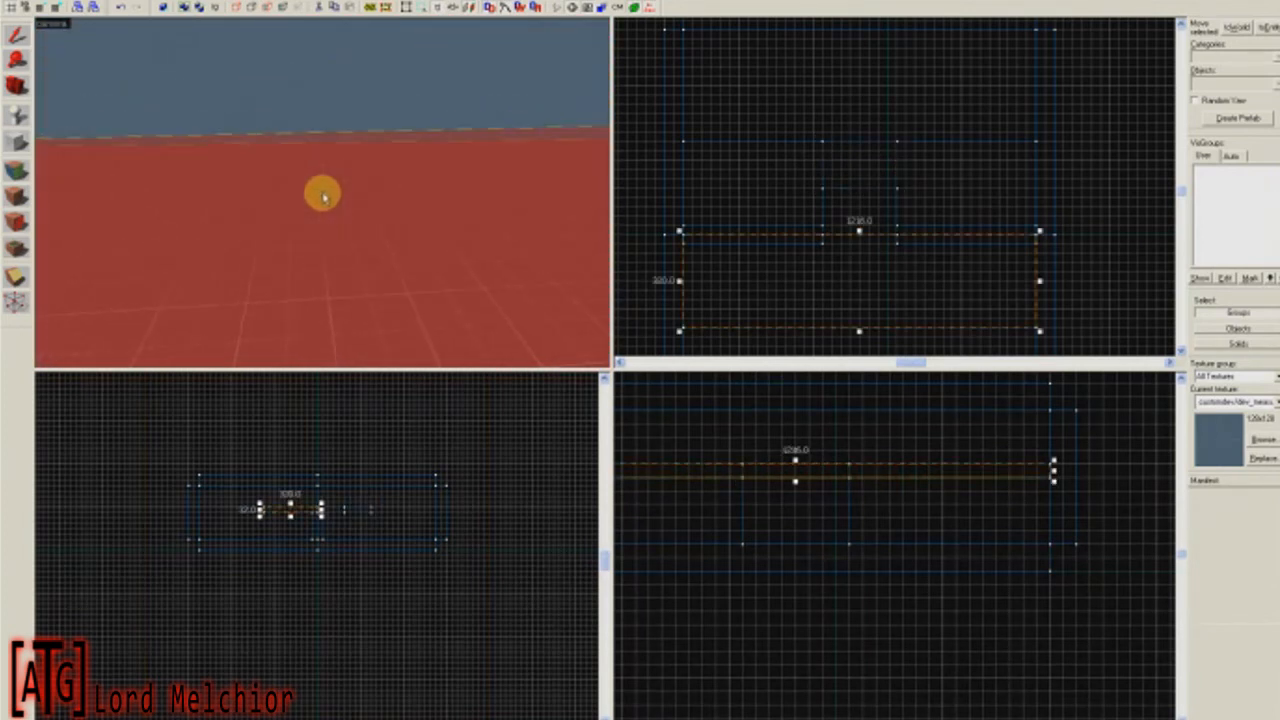
pyautogui.scroll(3, 850, 278)
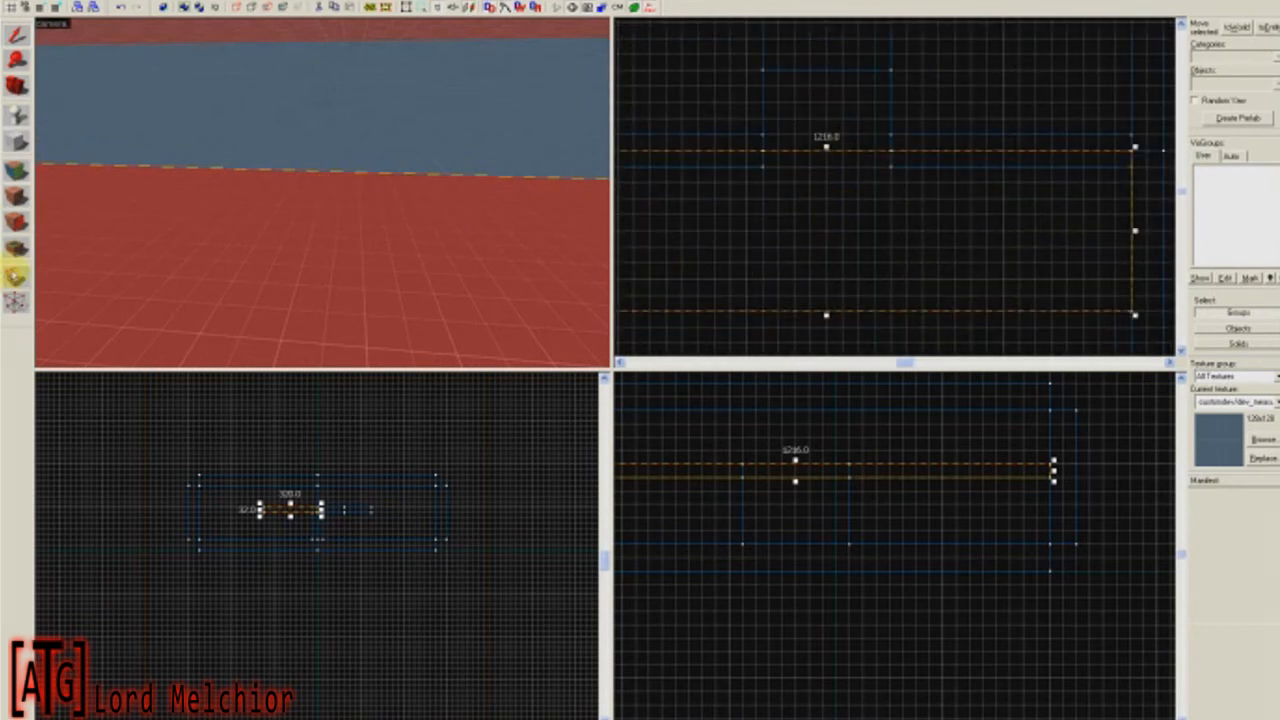
pyautogui.click(16, 278)
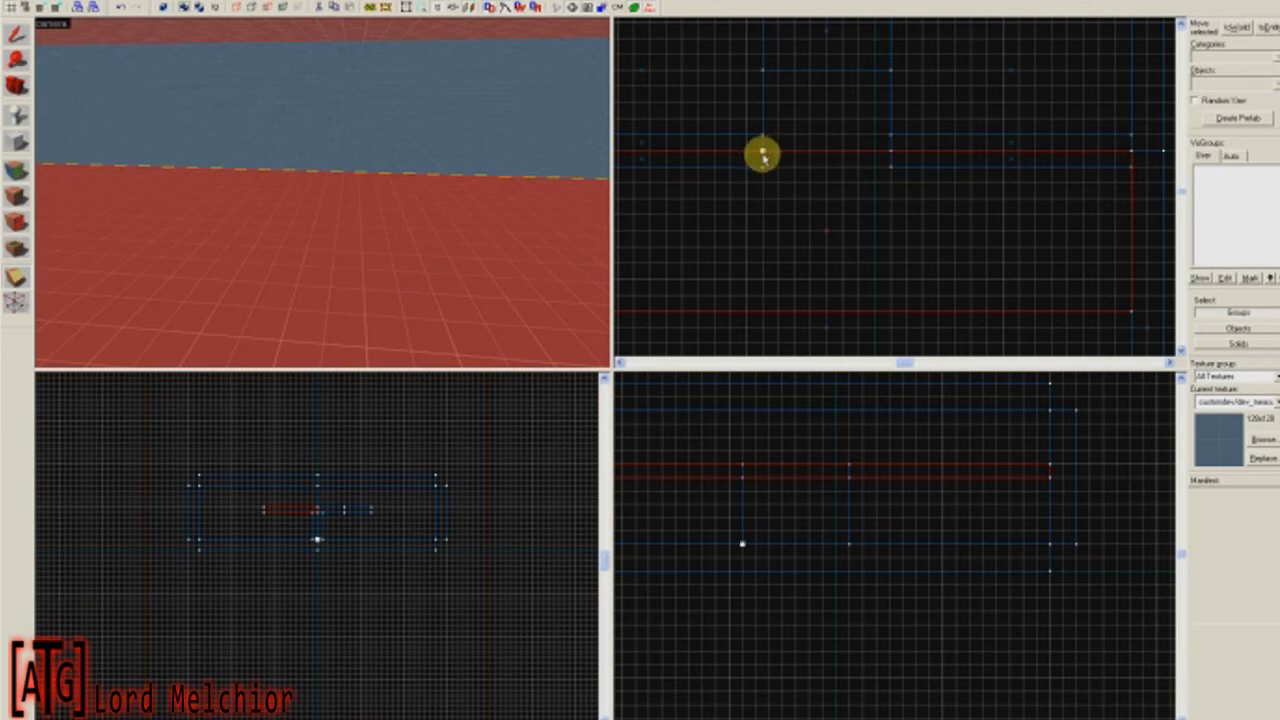
pyautogui.moveTo(762, 155); pyautogui.dragTo(766, 282)
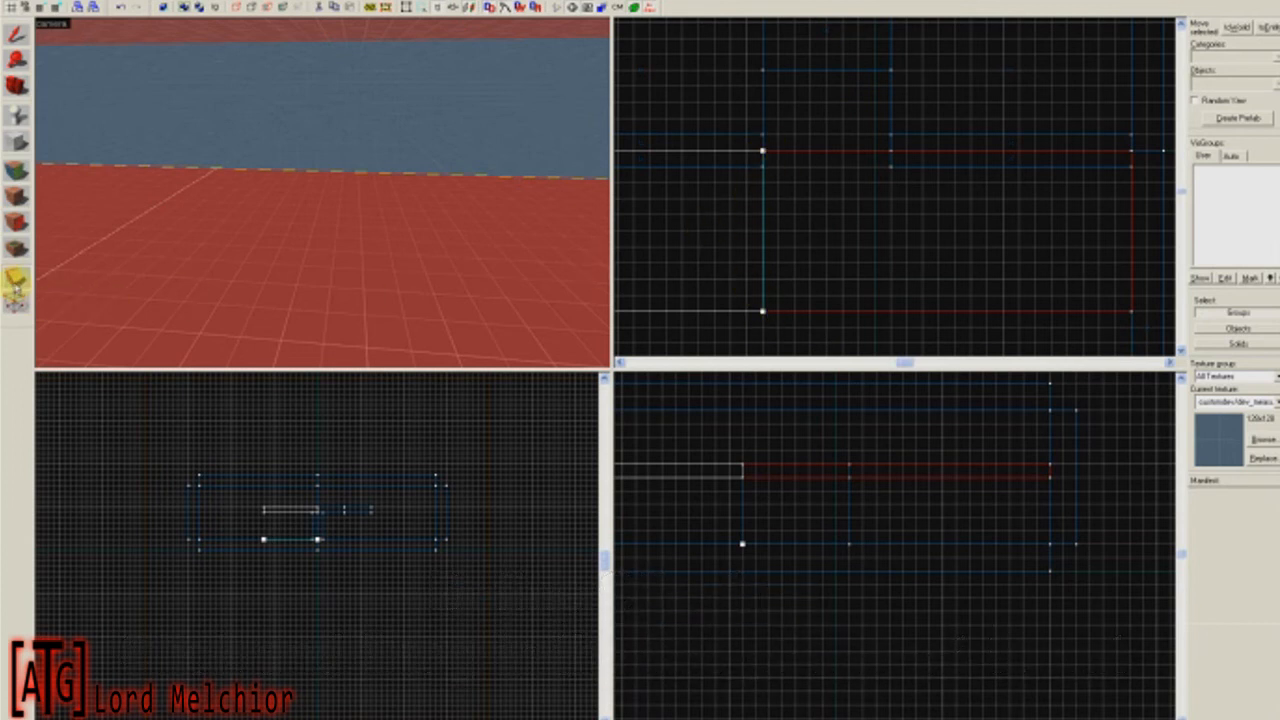
pyautogui.click(15, 285)
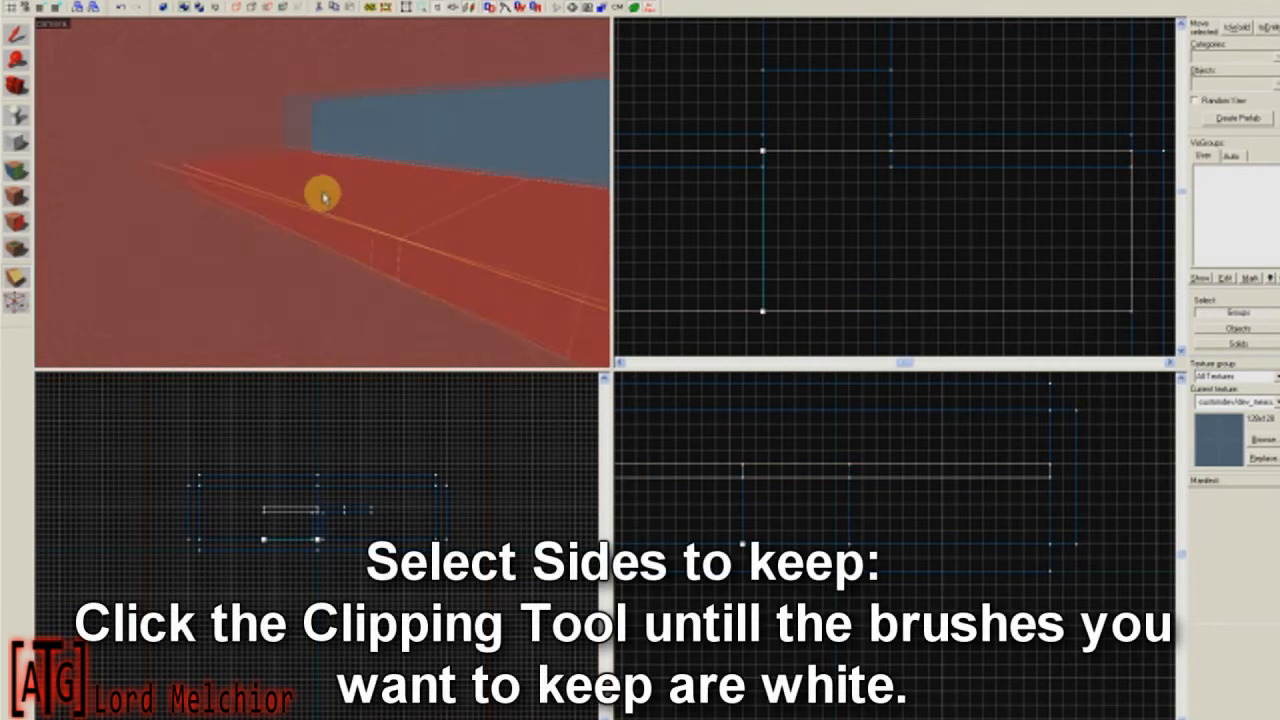
pyautogui.press('a')
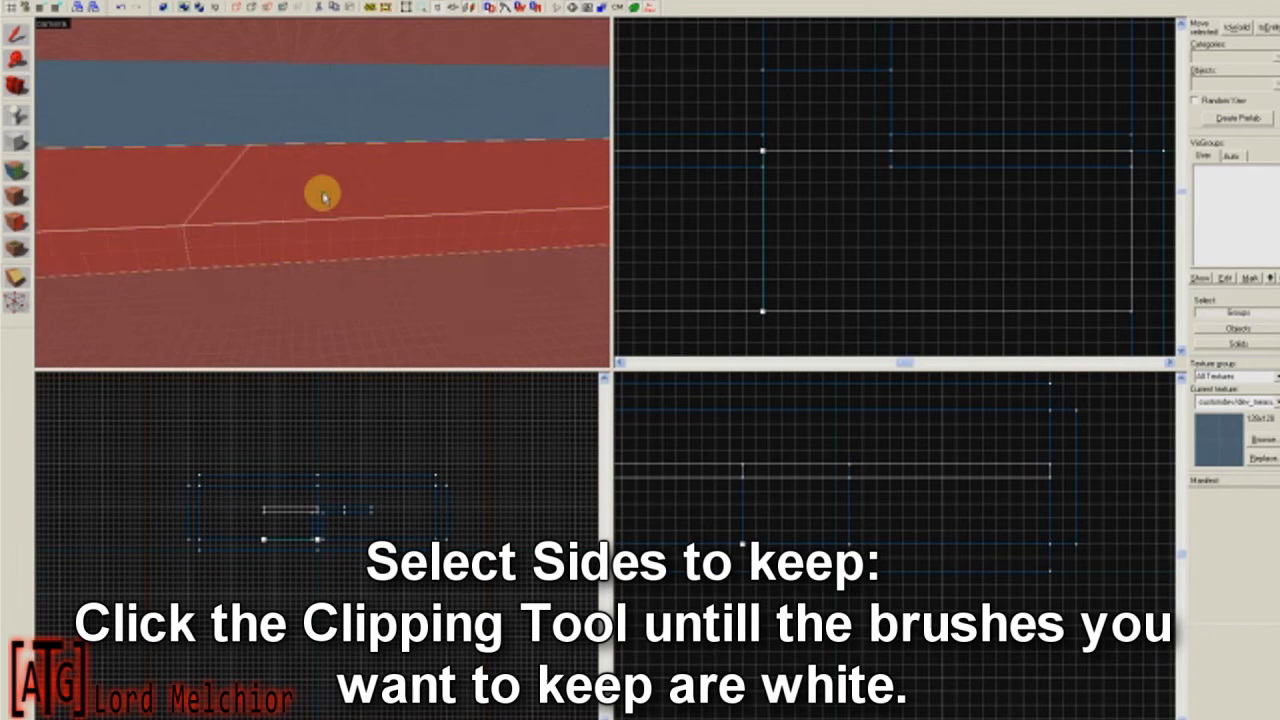
pyautogui.press('a')
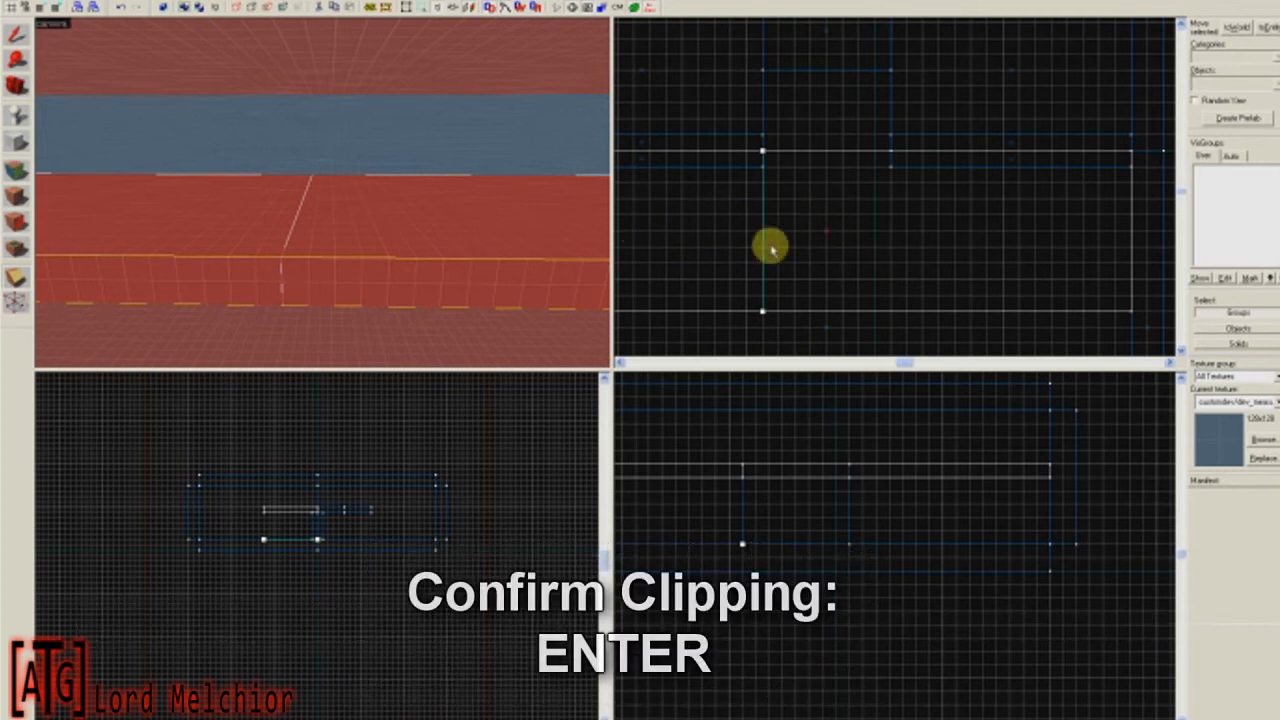
pyautogui.press('Return')
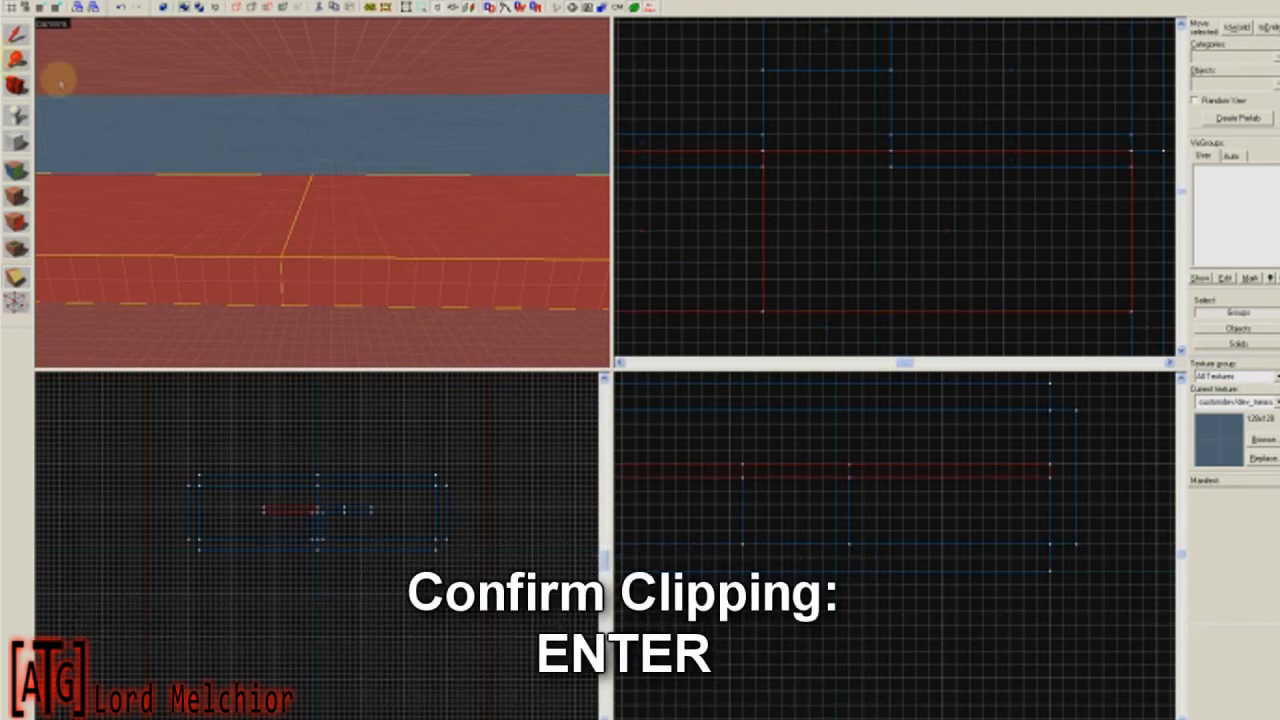
# Split the longer red slab piece in line with the opening's other edge, keeping both parts.
pyautogui.click(451, 277)
pyautogui.click(466, 354)
pyautogui.click(494, 246)
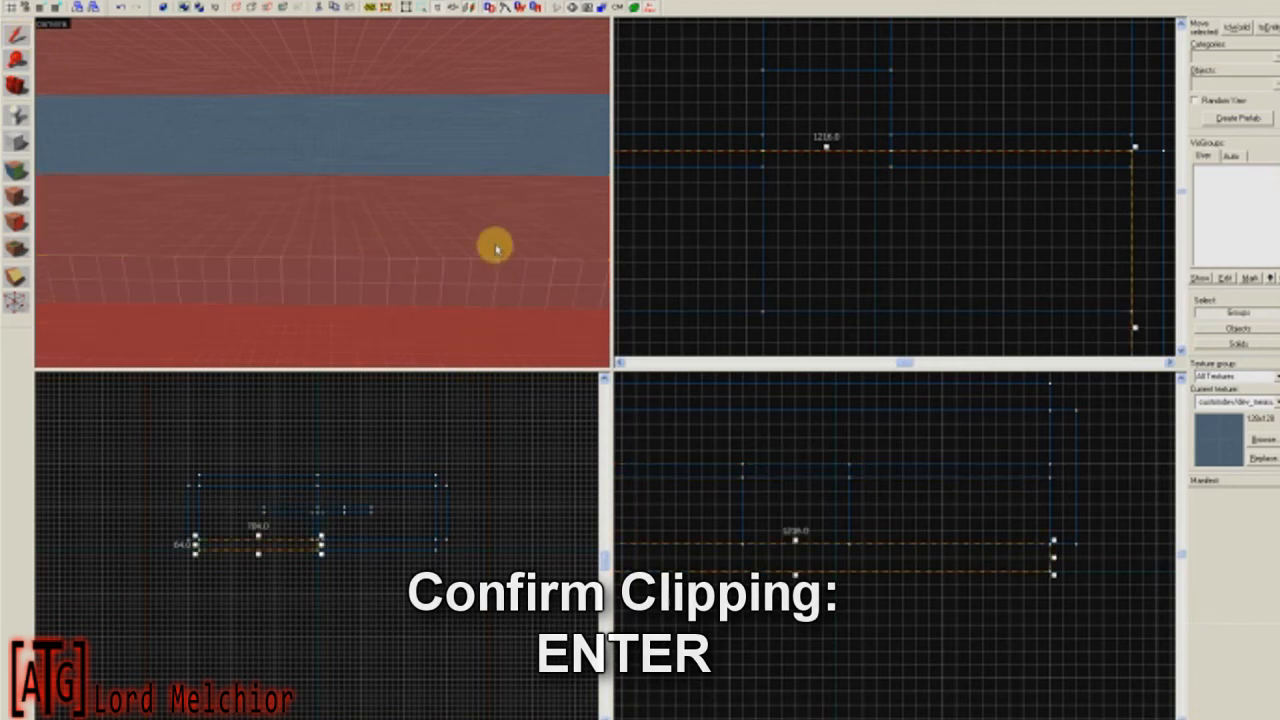
pyautogui.press('z')
pyautogui.press('d')
pyautogui.press('w')
pyautogui.press('s')
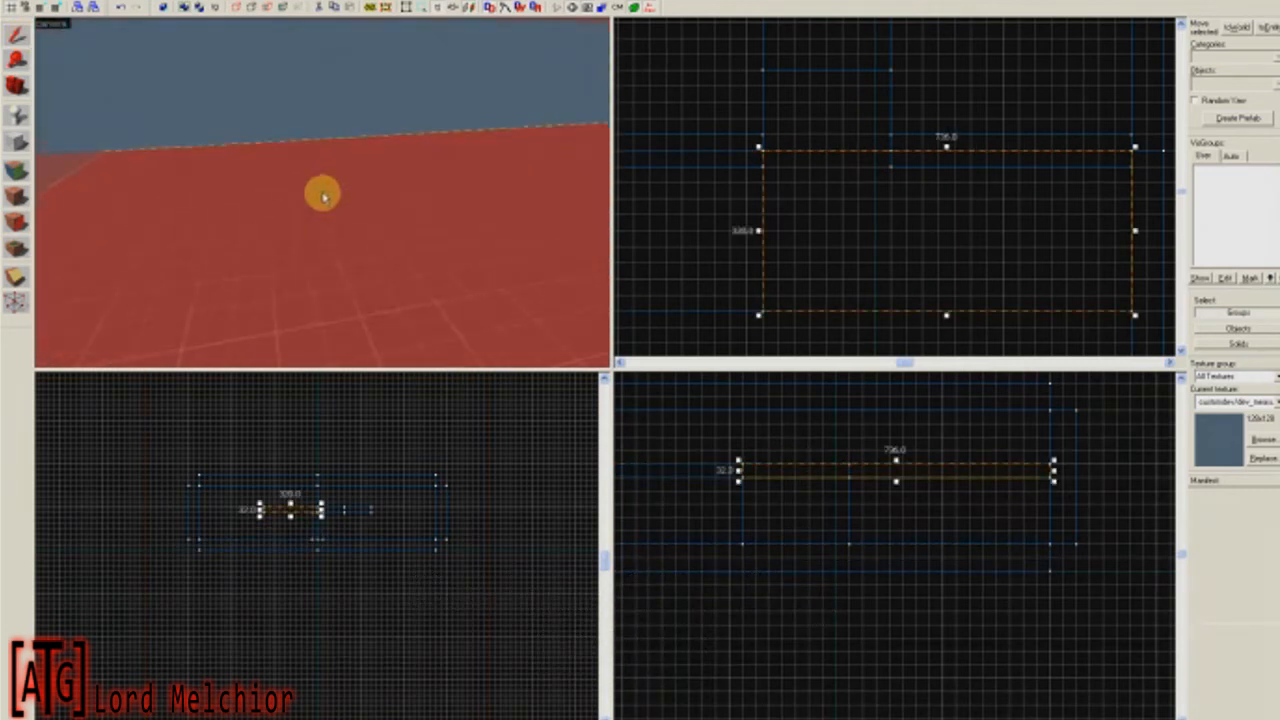
pyautogui.click(12, 281)
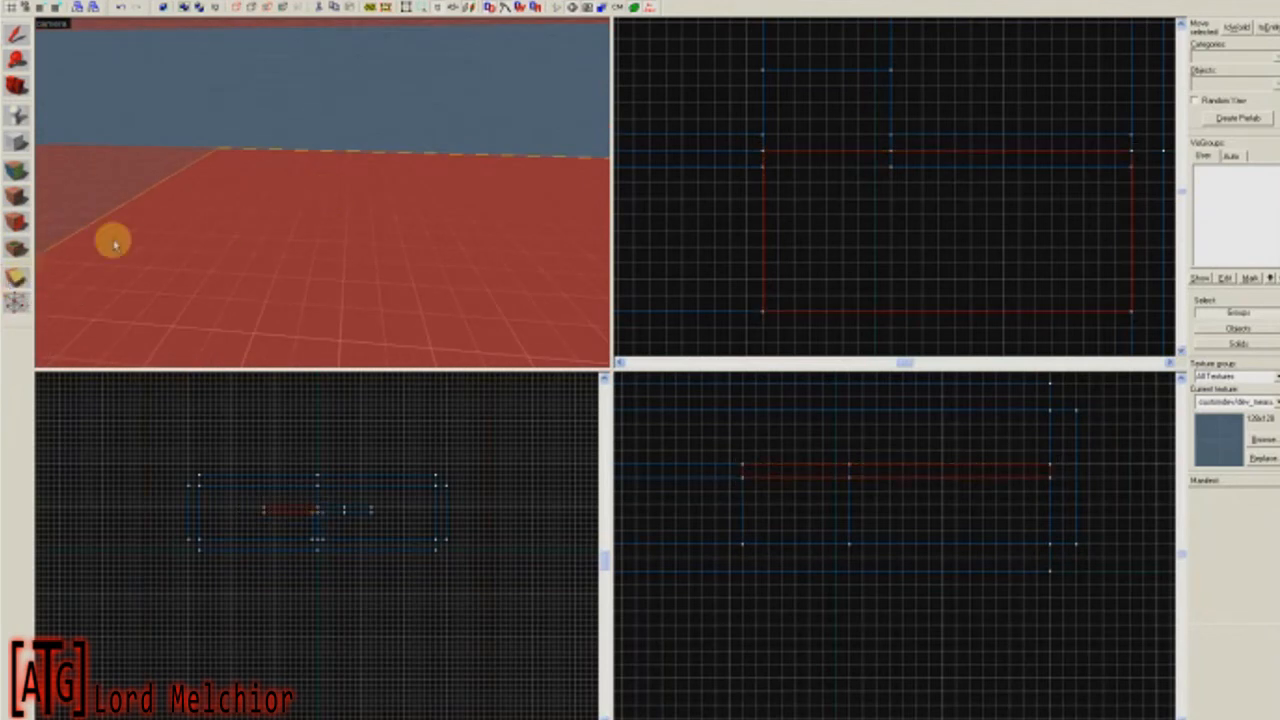
pyautogui.moveTo(890, 153); pyautogui.dragTo(891, 311)
pyautogui.press('Return')
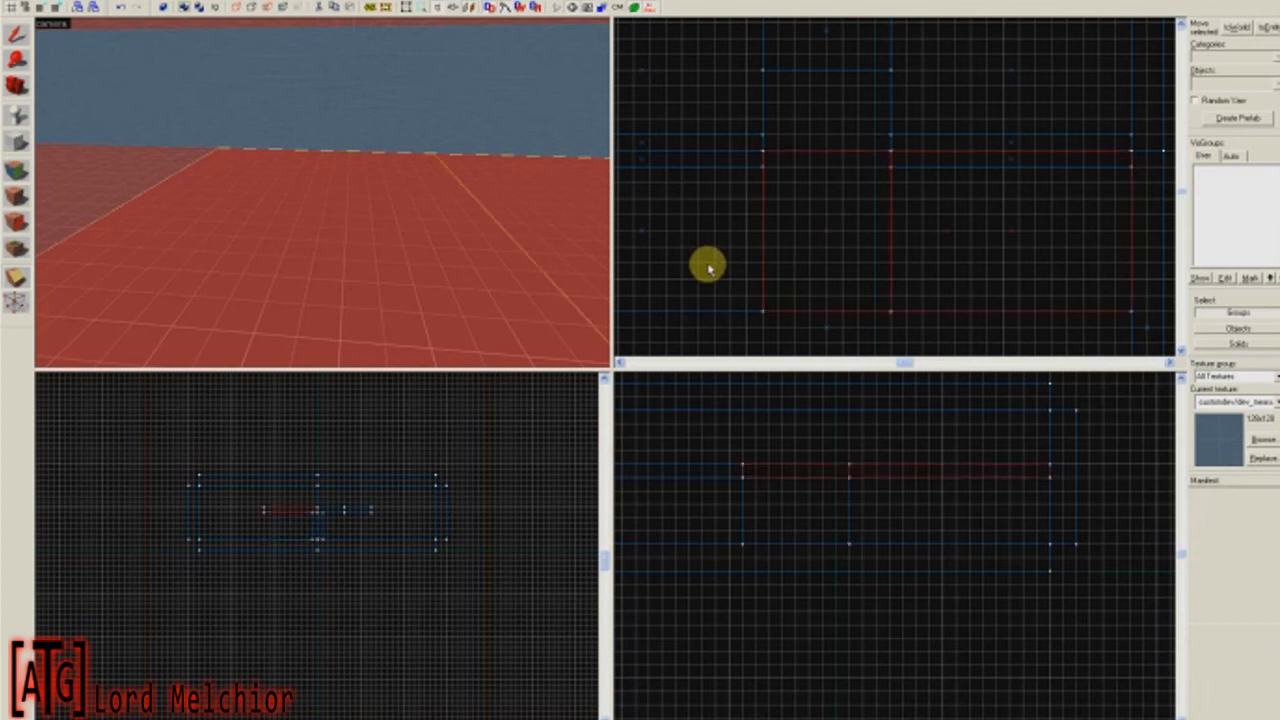
# Shorten the red slab's middle piece to 160 units deep, pulling it back from the dividing wall.
pyautogui.click(441, 242)
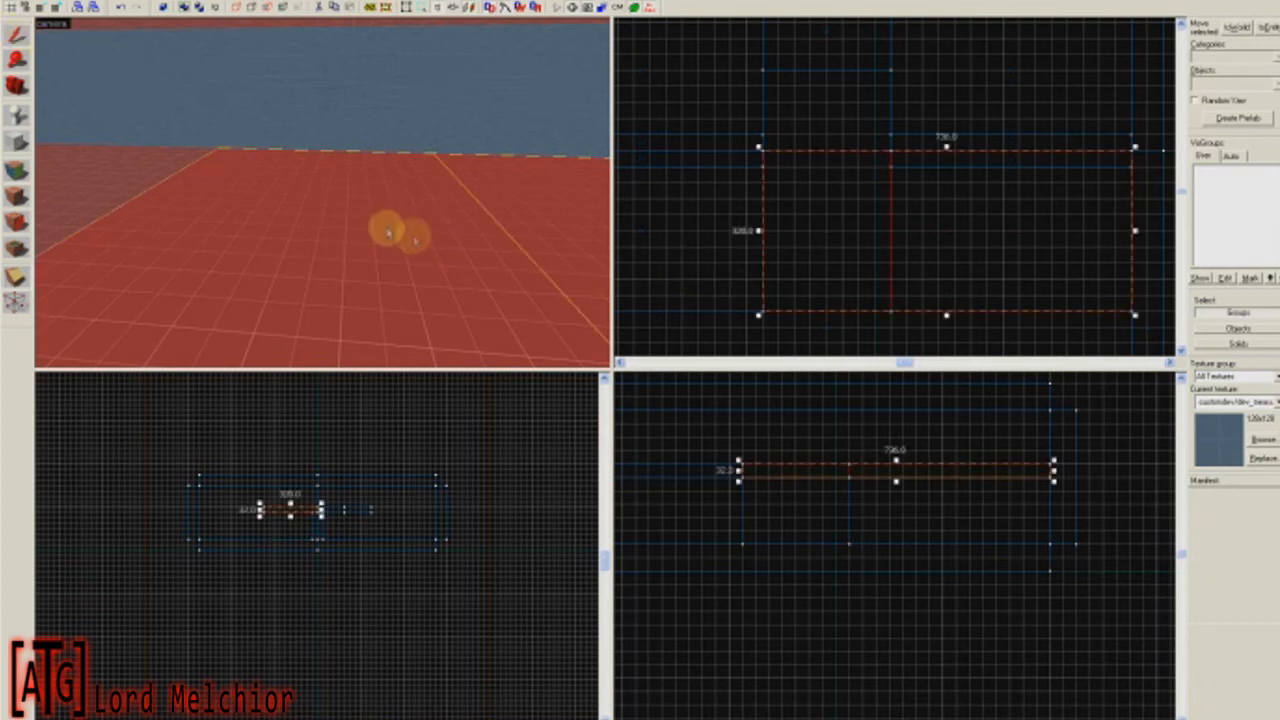
pyautogui.moveTo(826, 149); pyautogui.dragTo(828, 232)
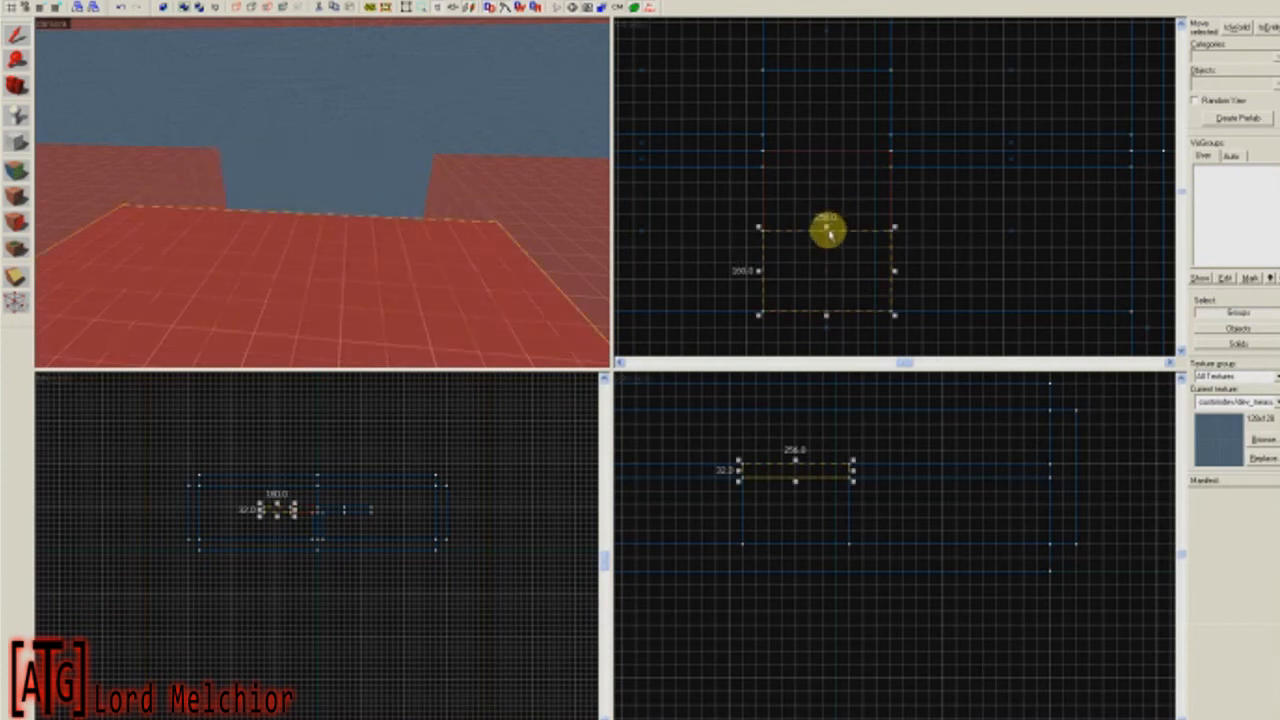
pyautogui.scroll(-2, 792, 245)
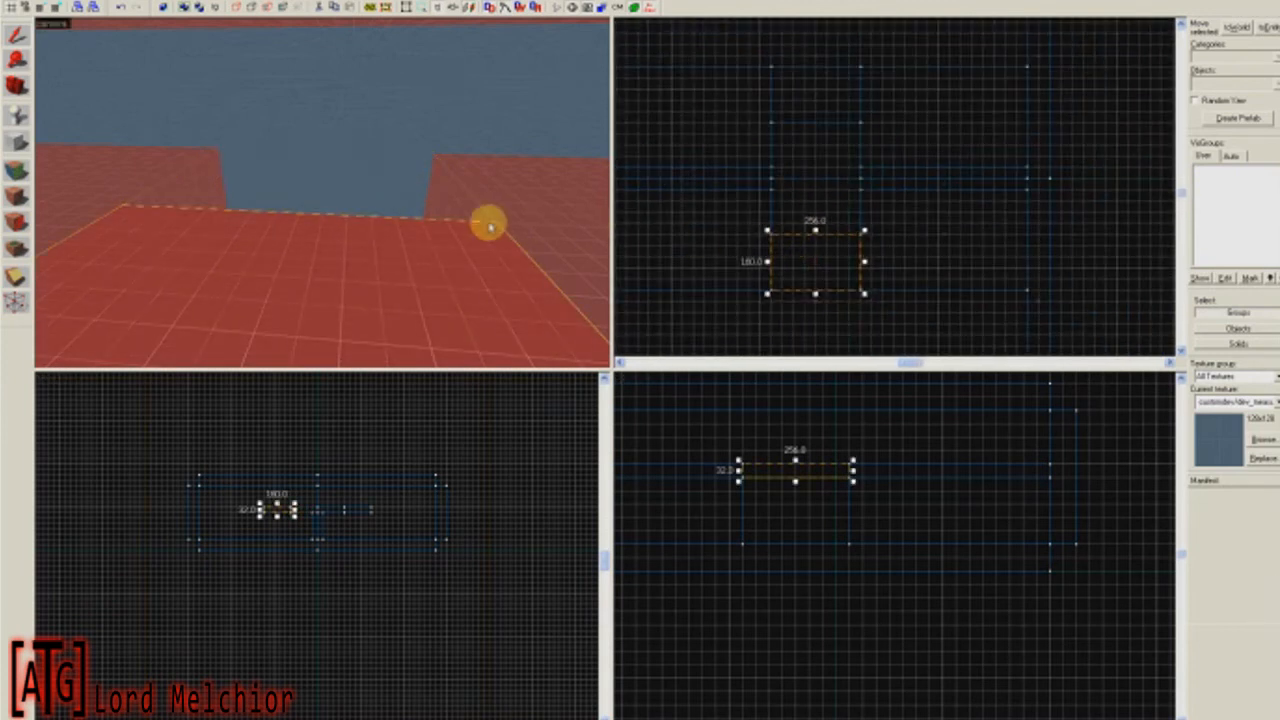
# Inspect the upper platform level in the red and blue rooms from several camera angles.
pyautogui.press('z')
pyautogui.press('w')
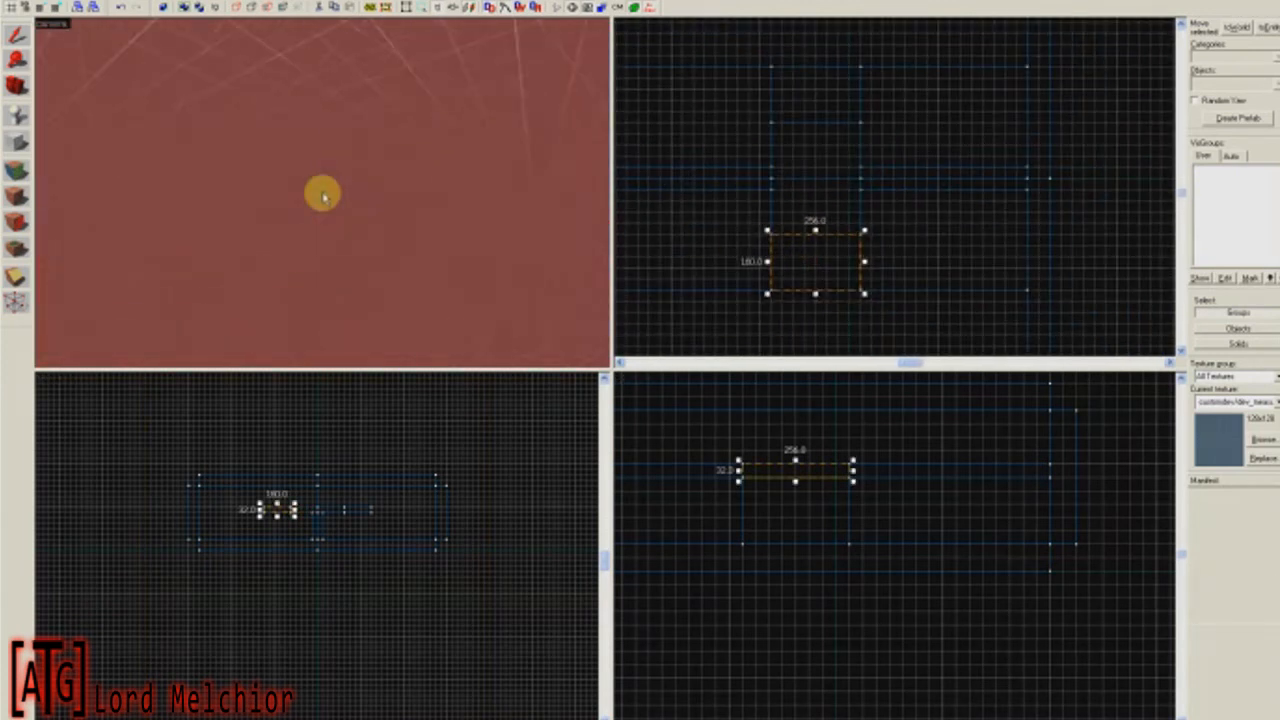
pyautogui.press('s')
pyautogui.press('w')
pyautogui.press('w')
pyautogui.press('s')
pyautogui.press('a')
pyautogui.press('s')
pyautogui.press('w')
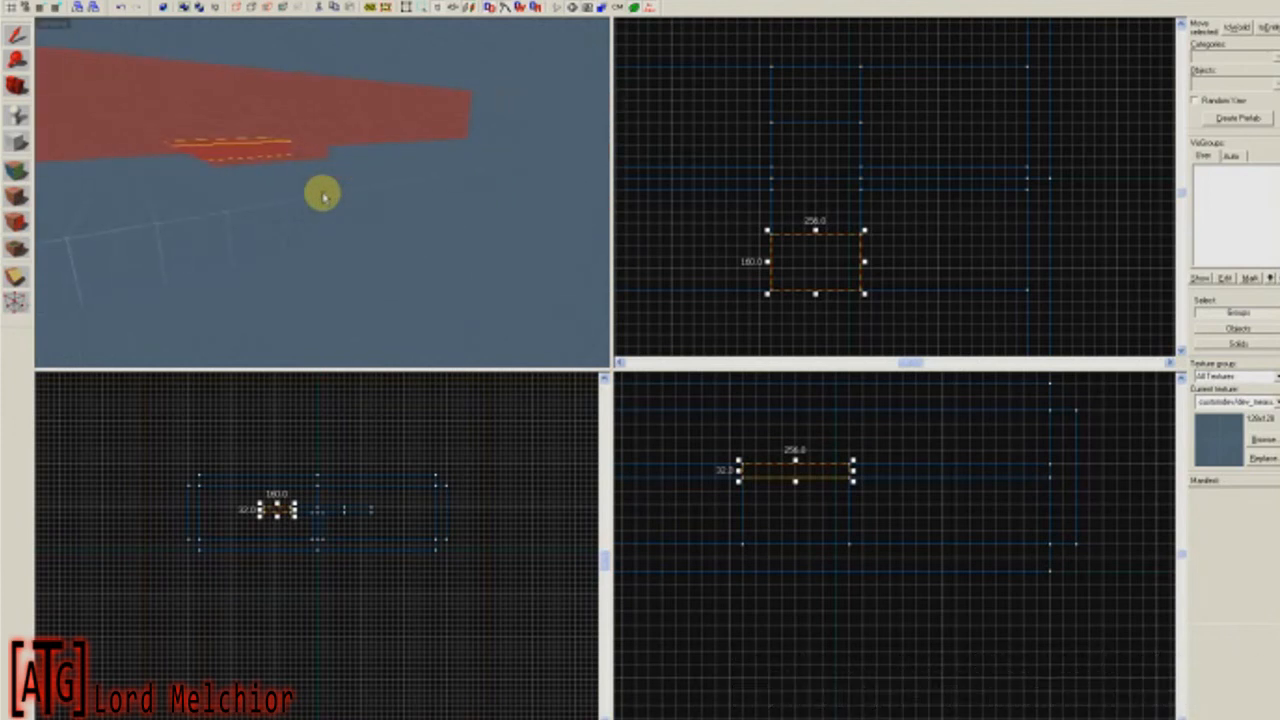
pyautogui.press('w')
pyautogui.press('w')
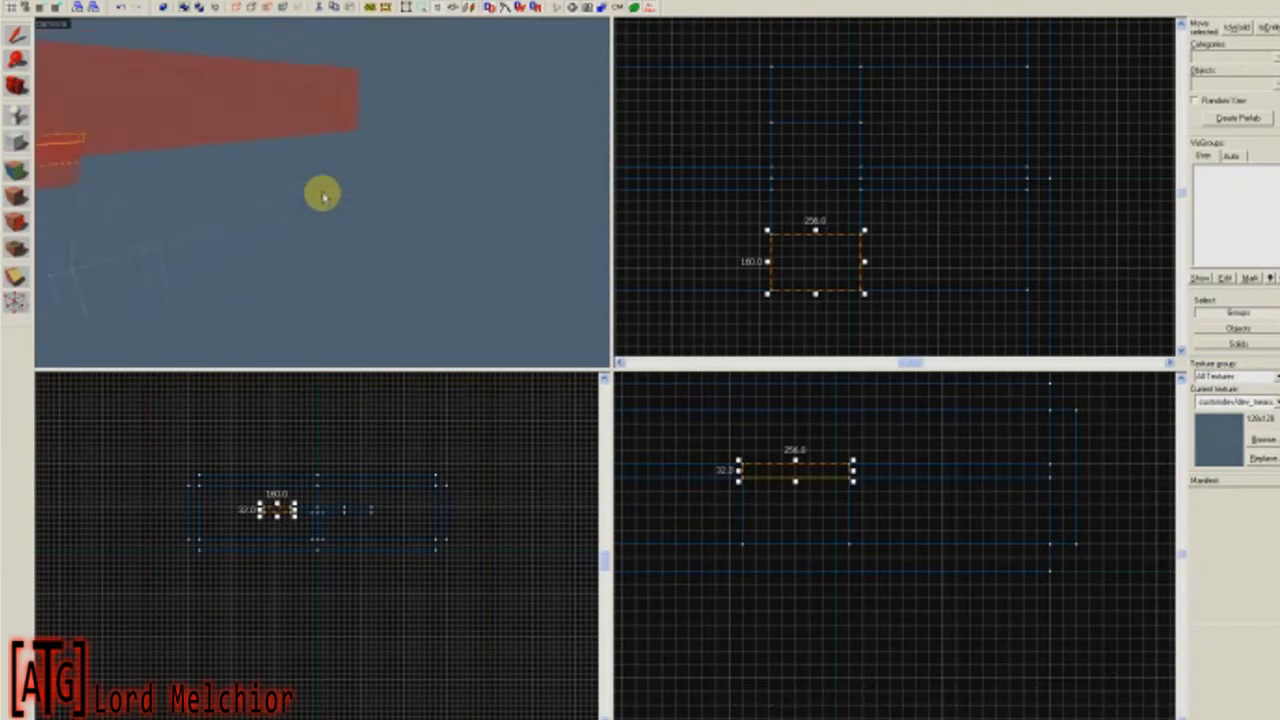
pyautogui.press('w')
# Duplicate the 480-unit-wide blue side slab beyond its outer edge and resize the copy to 448 by 64 units.
pyautogui.click(322, 195)
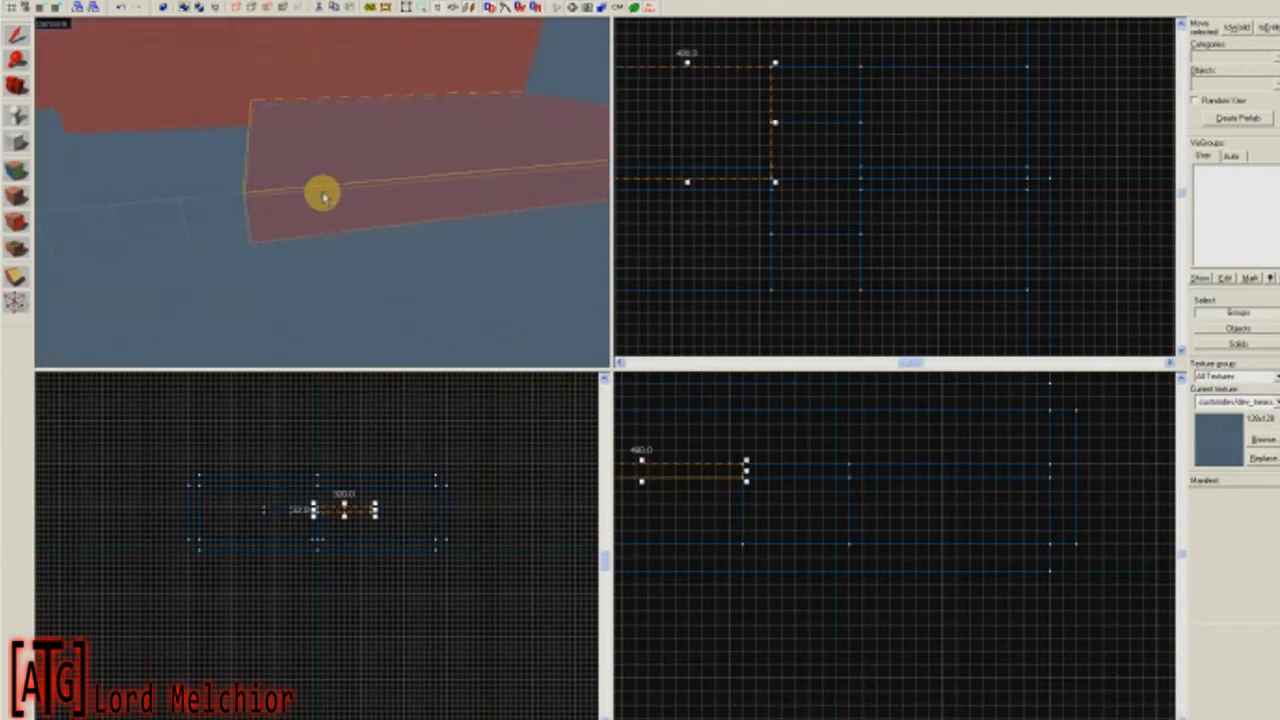
pyautogui.scroll(3, 671, 160)
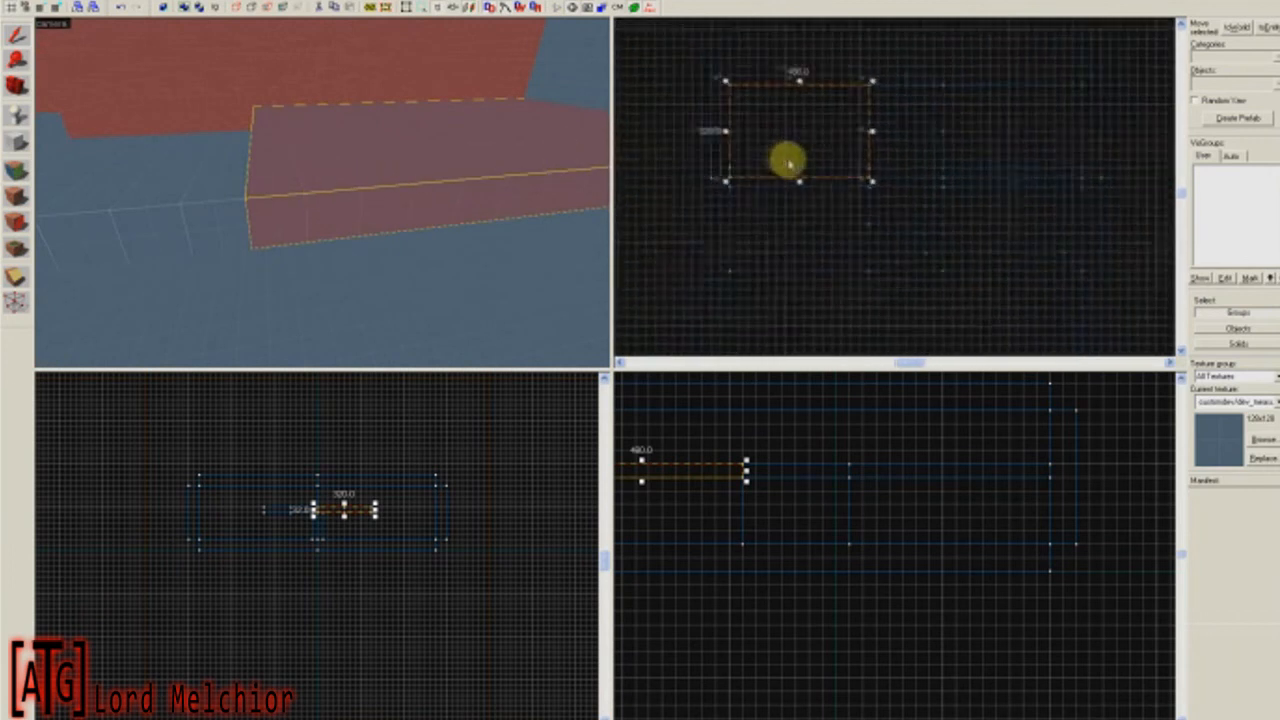
pyautogui.moveTo(765, 181); pyautogui.dragTo(758, 222, button='middle')
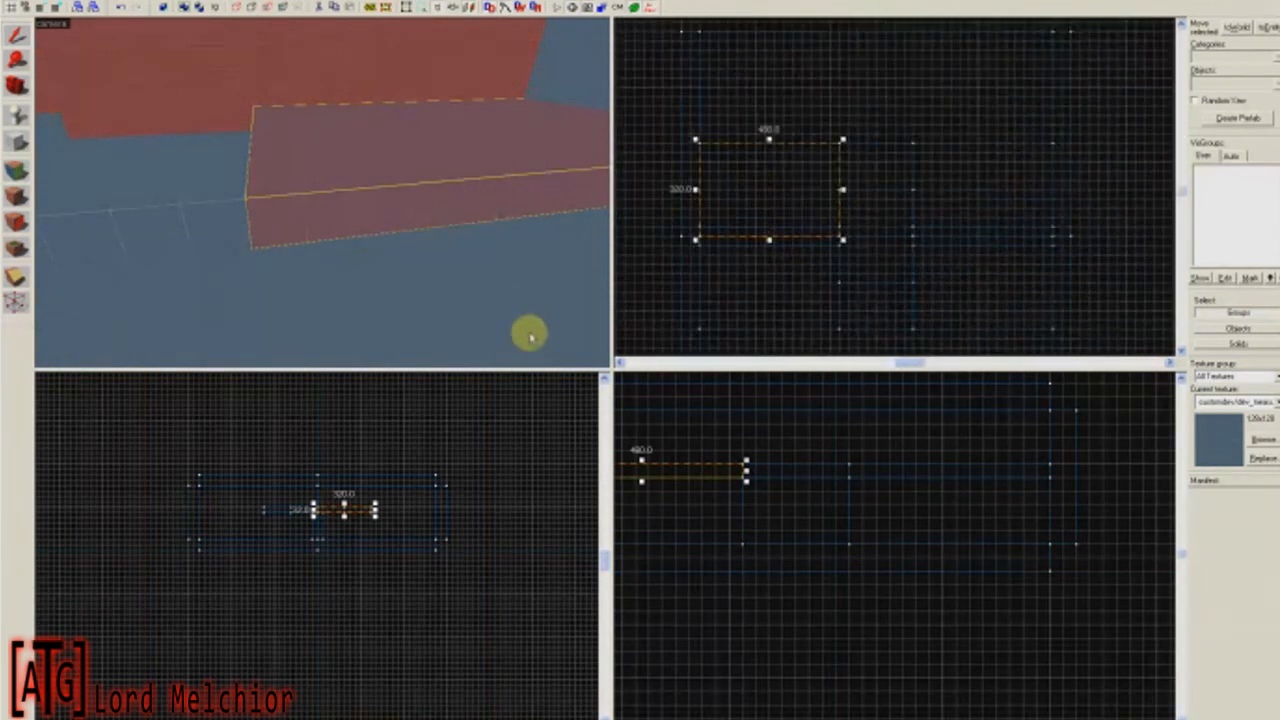
pyautogui.scroll(3, 771, 206)
pyautogui.moveTo(743, 191); pyautogui.dragTo(890, 275, button='middle')
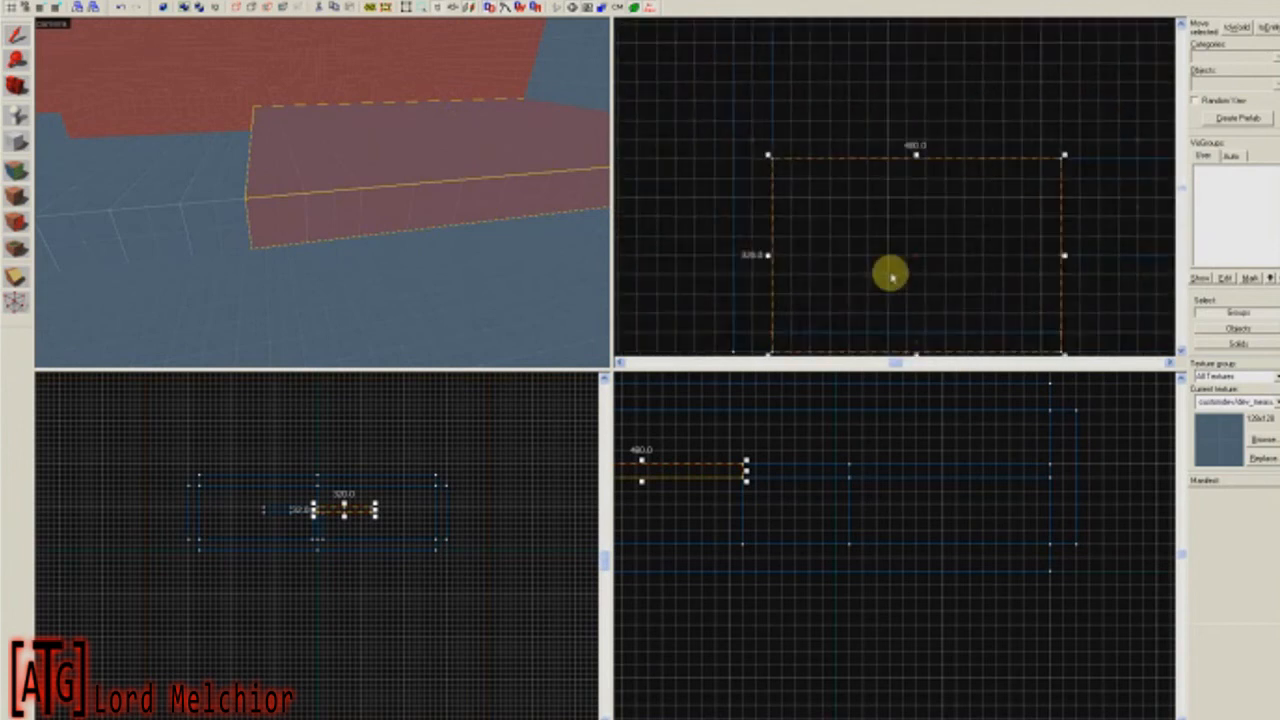
pyautogui.moveTo(876, 276); pyautogui.dragTo(870, 238)
pyautogui.moveTo(768, 318); pyautogui.dragTo(790, 155)
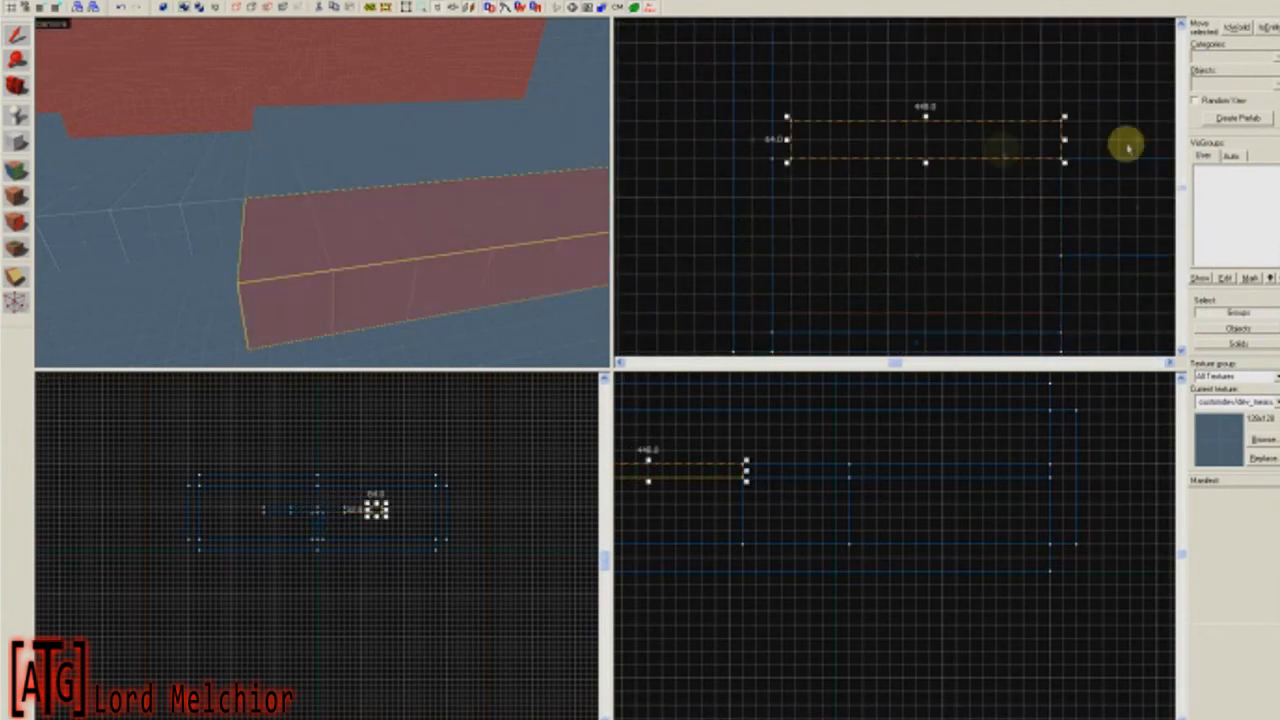
# Reshape the blue copy into a strip 64 units wide and 256 units long, extending away from the platform.
pyautogui.moveTo(1065, 139); pyautogui.dragTo(826, 137)
pyautogui.moveTo(826, 137)
pyautogui.mouseDown(button='middle')
pyautogui.moveTo(846, 249)
pyautogui.moveTo(833, 227)
pyautogui.mouseUp(button='middle')
pyautogui.moveTo(833, 224); pyautogui.dragTo(834, 106)
pyautogui.press('w')
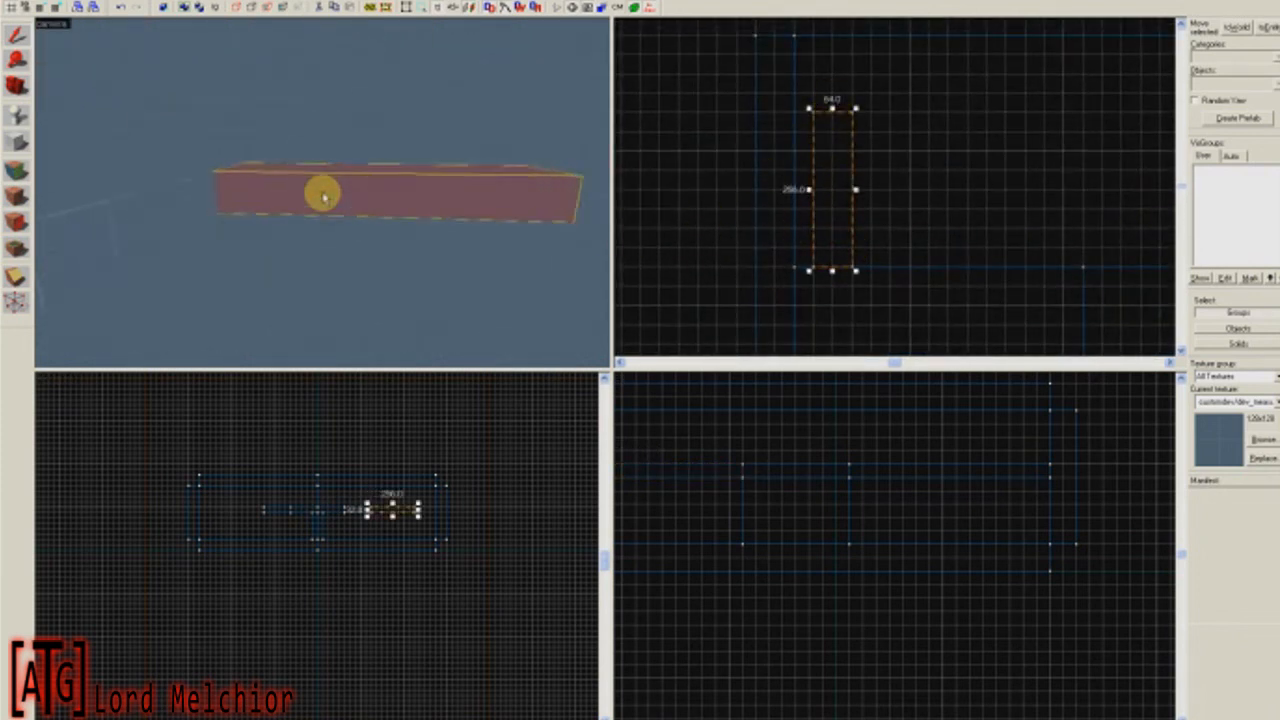
pyautogui.press('s')
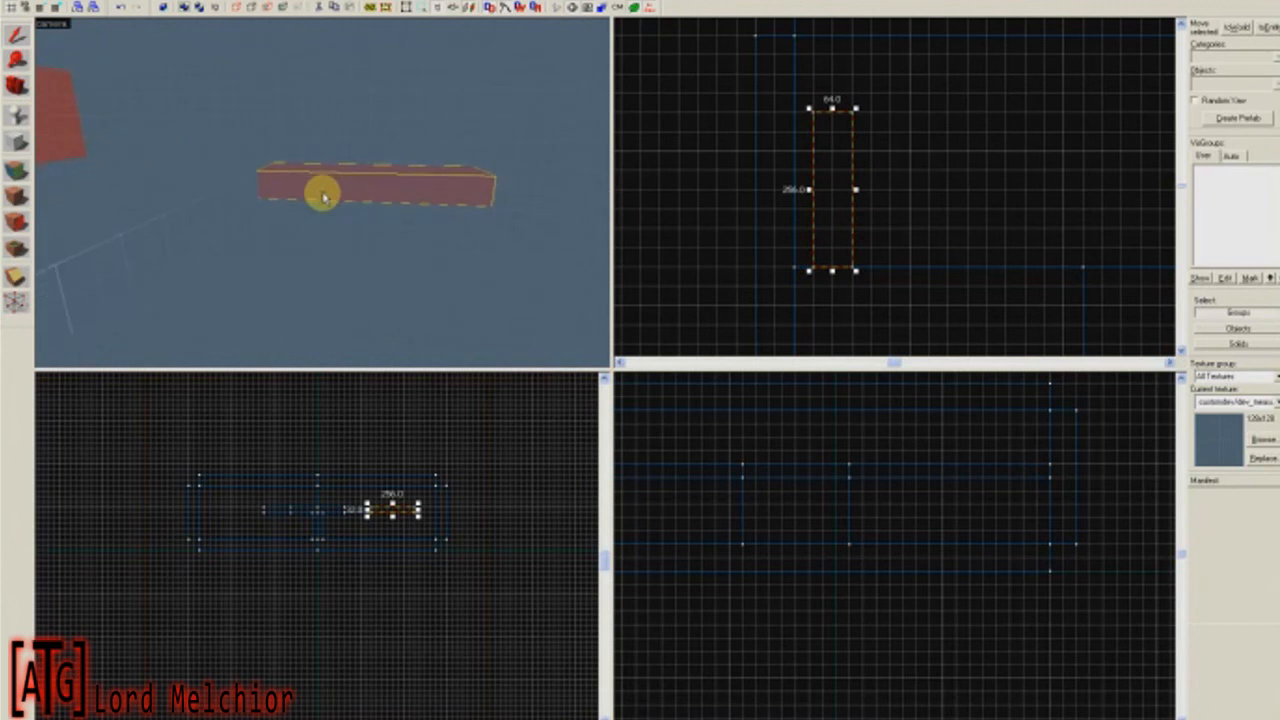
# Rotate the blue strip in the side view into a steep downward slope and move its upper end against the platform edge.
pyautogui.scroll(-2, 923, 543)
pyautogui.moveTo(855, 548); pyautogui.dragTo(909, 534, button='middle')
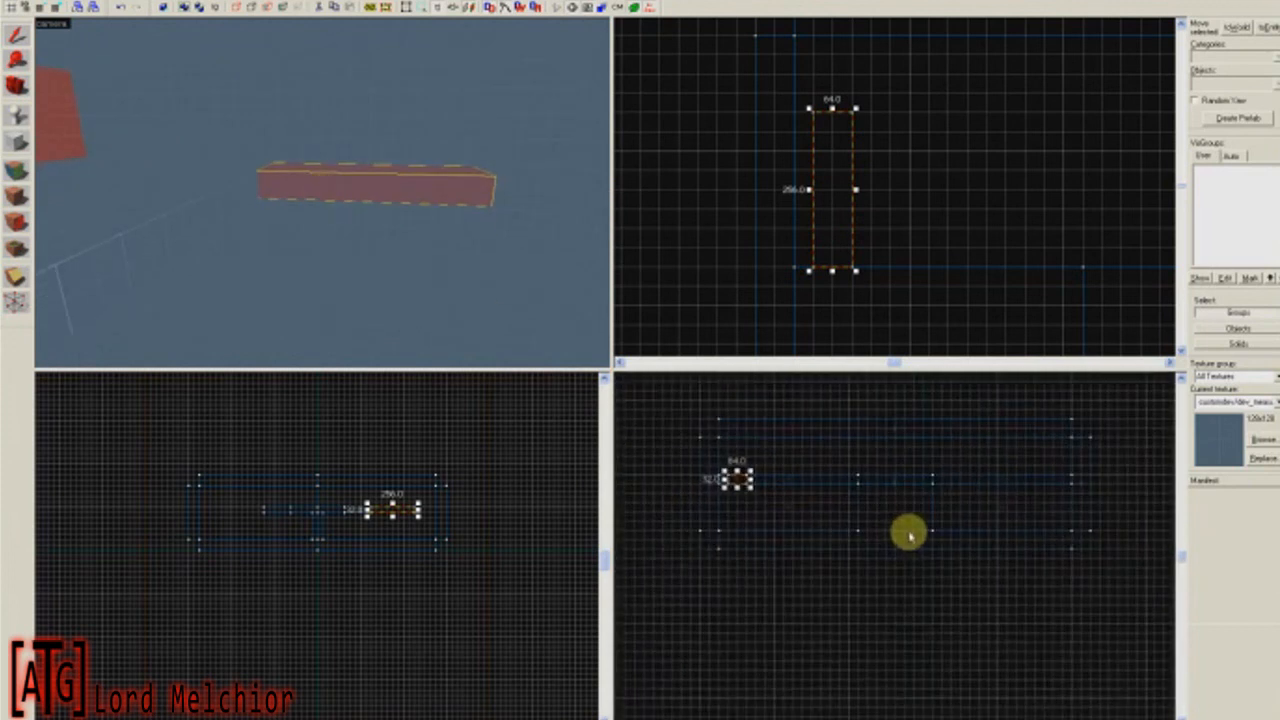
pyautogui.scroll(4, 385, 535)
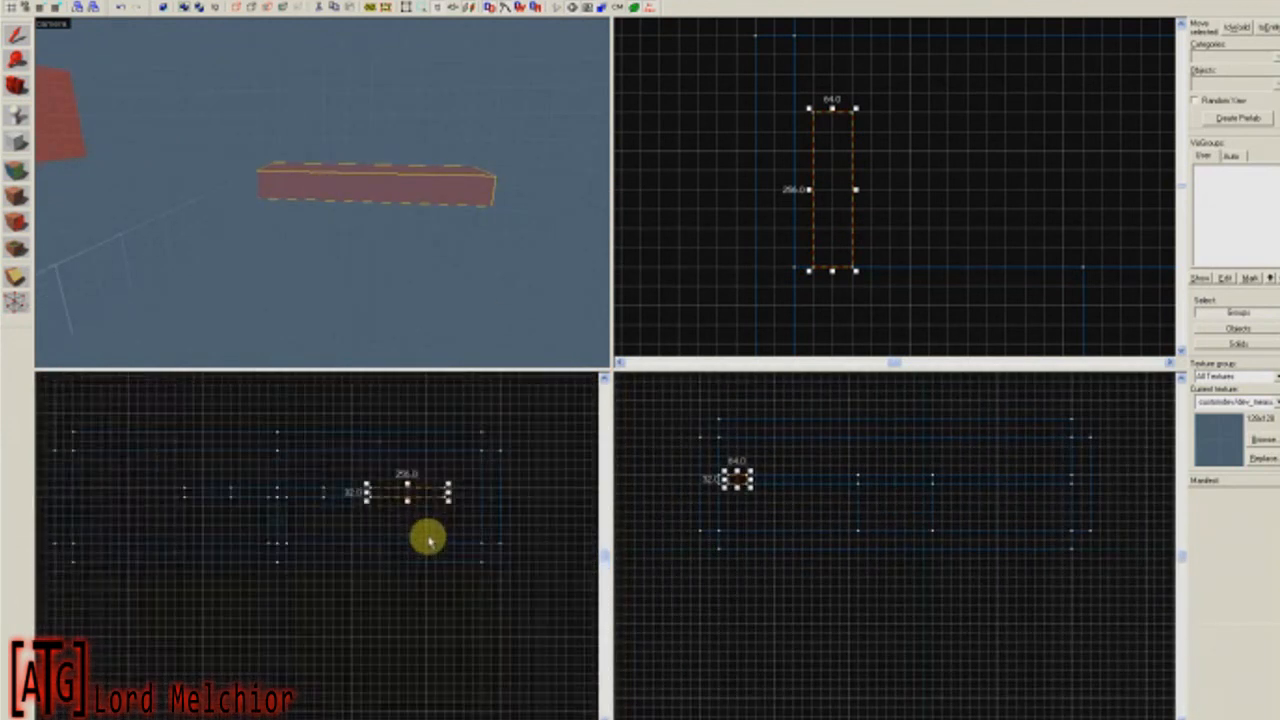
pyautogui.scroll(1, 410, 510)
pyautogui.moveTo(394, 500); pyautogui.dragTo(387, 568, button='middle')
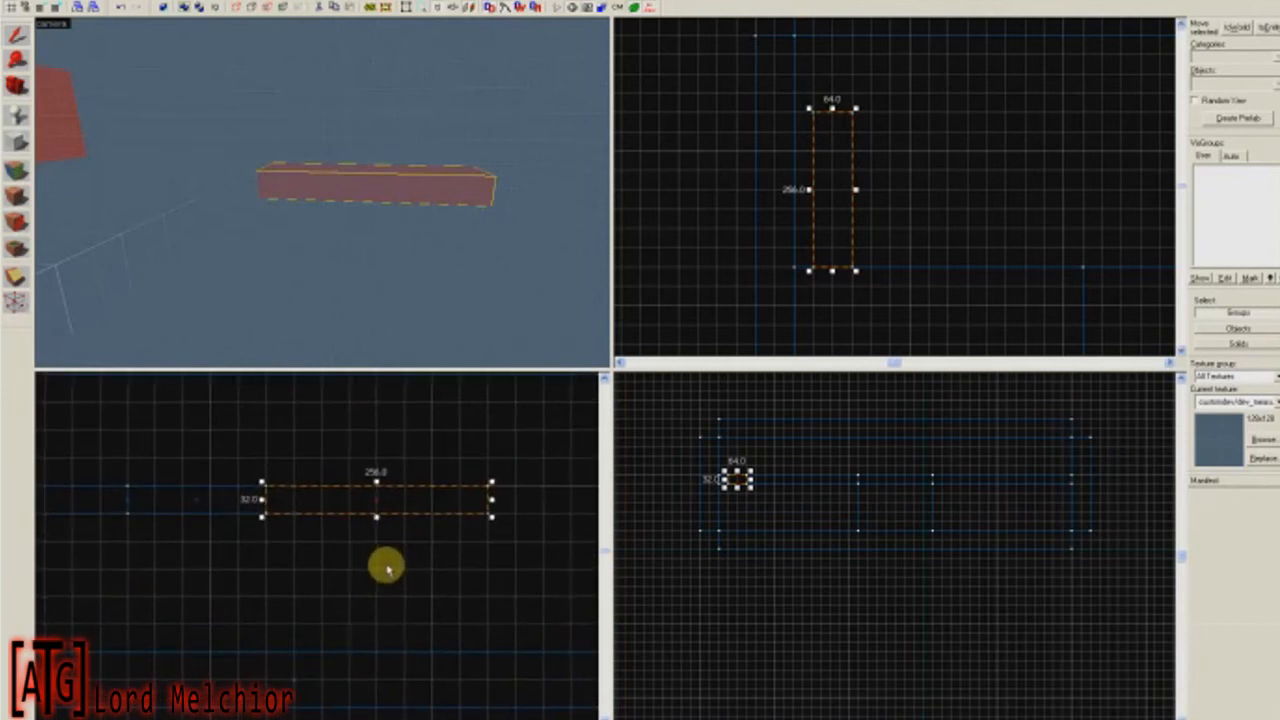
pyautogui.click(358, 503)
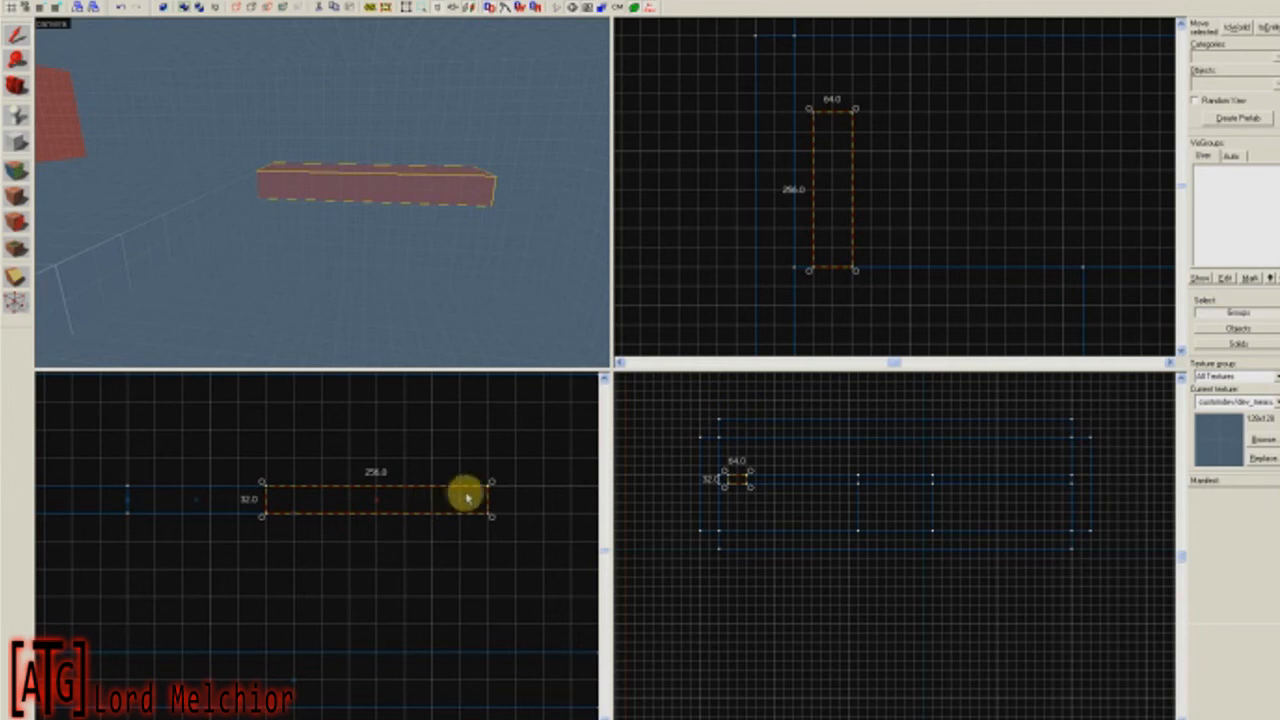
pyautogui.moveTo(492, 490); pyautogui.dragTo(487, 583)
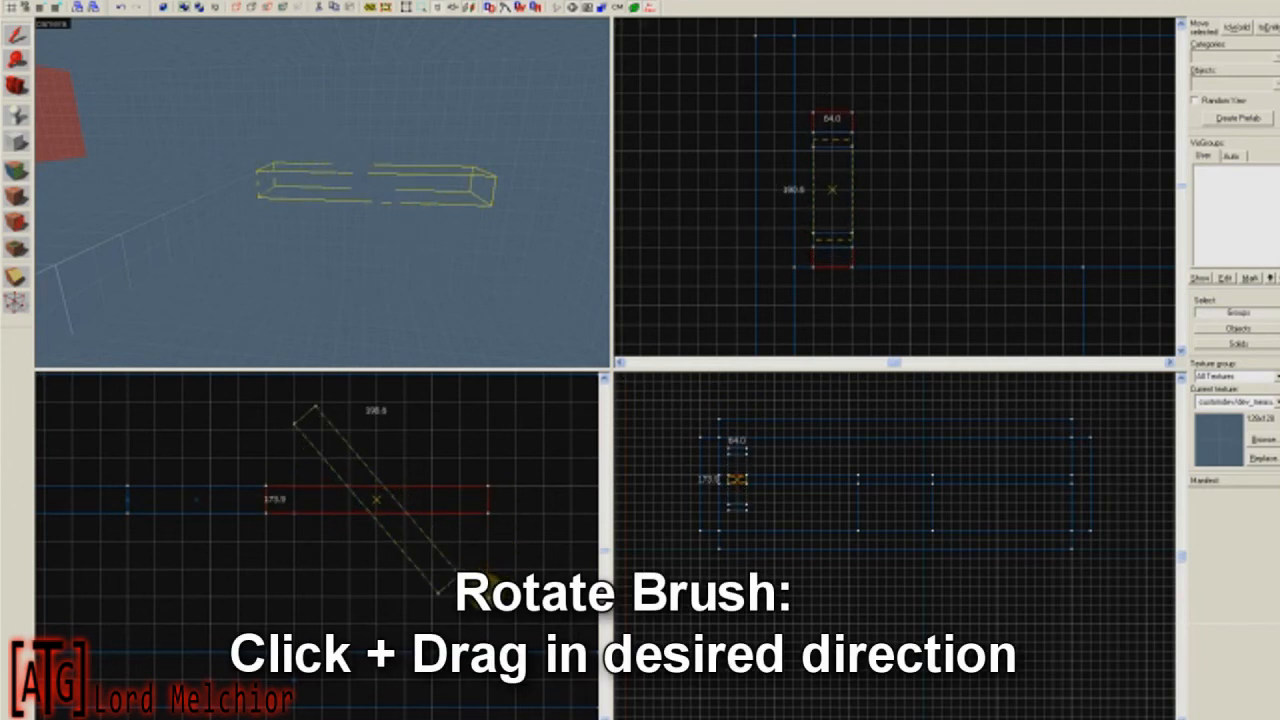
pyautogui.moveTo(478, 605)
pyautogui.mouseDown()
pyautogui.moveTo(480, 591)
pyautogui.moveTo(483, 603)
pyautogui.moveTo(389, 568)
pyautogui.moveTo(360, 610)
pyautogui.moveTo(339, 613)
pyautogui.mouseUp()
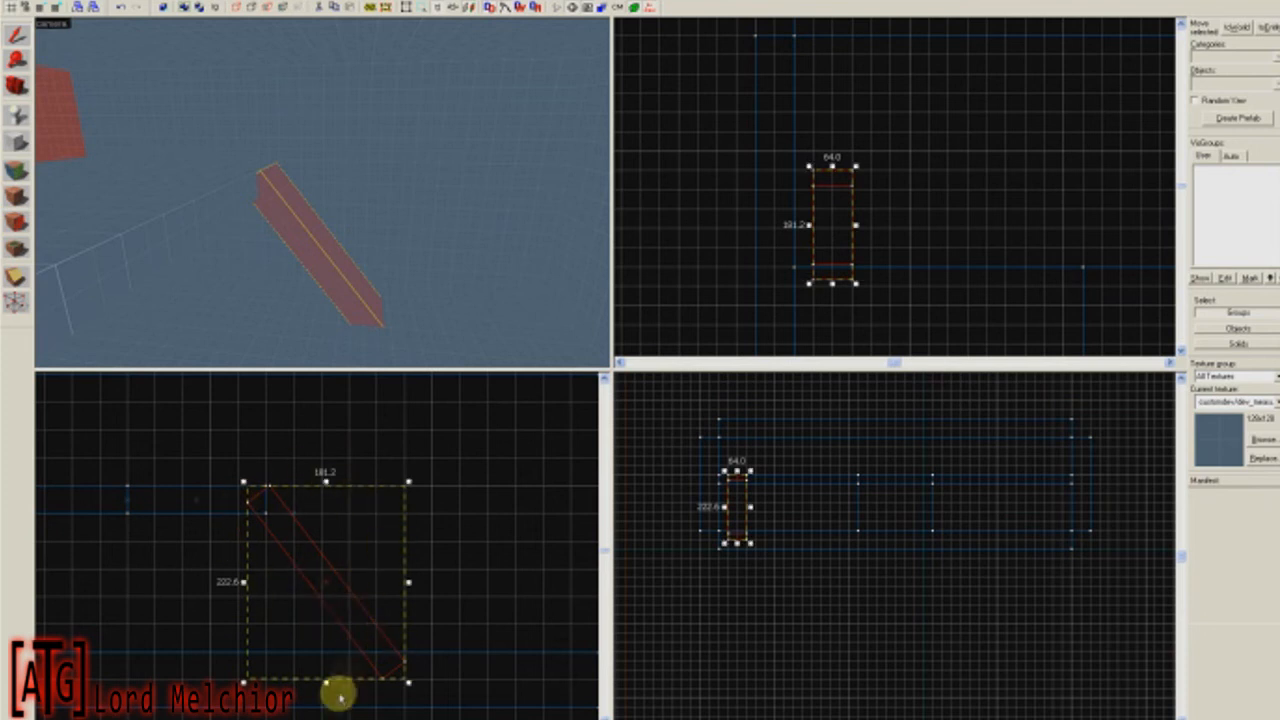
# Resize the sloped blue ramp brush to 224 units high and 192 units long, overlapping the platform edge.
pyautogui.moveTo(328, 676); pyautogui.dragTo(328, 679)
pyautogui.moveTo(407, 586)
pyautogui.mouseDown()
pyautogui.moveTo(425, 590)
pyautogui.moveTo(406, 596)
pyautogui.mouseUp()
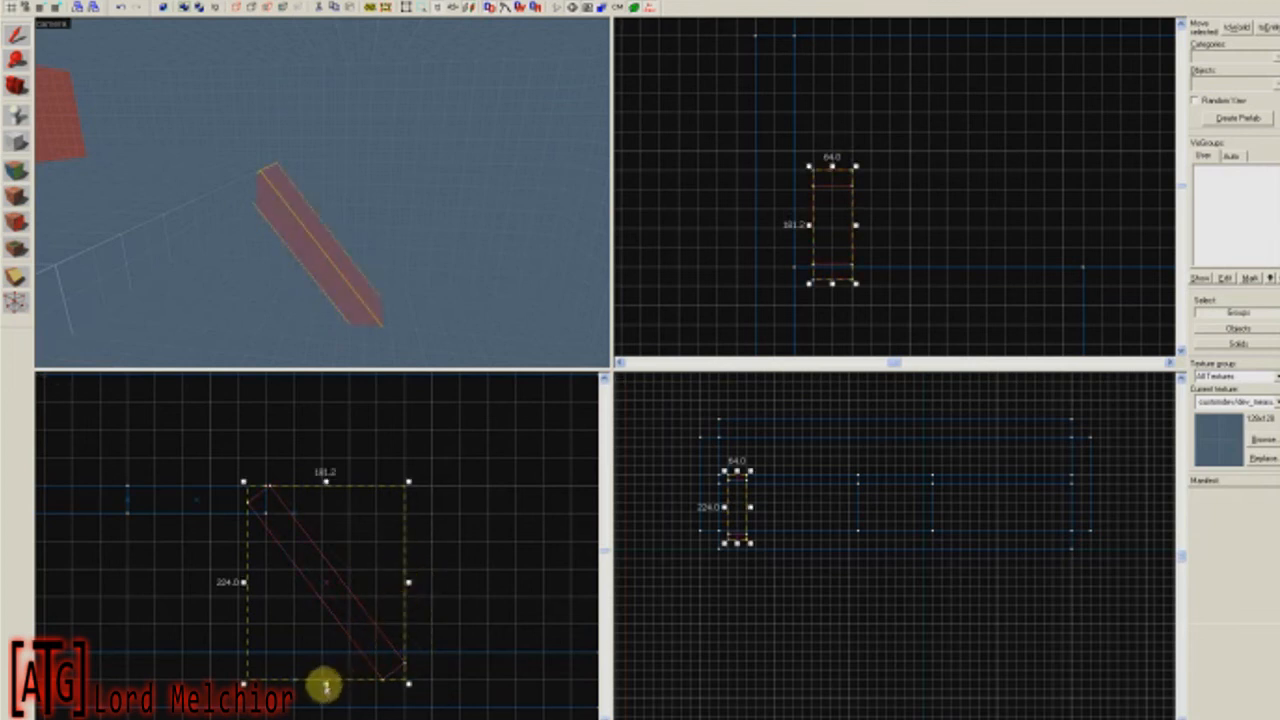
pyautogui.moveTo(247, 487); pyautogui.dragTo(233, 487)
pyautogui.moveTo(300, 614); pyautogui.dragTo(305, 605)
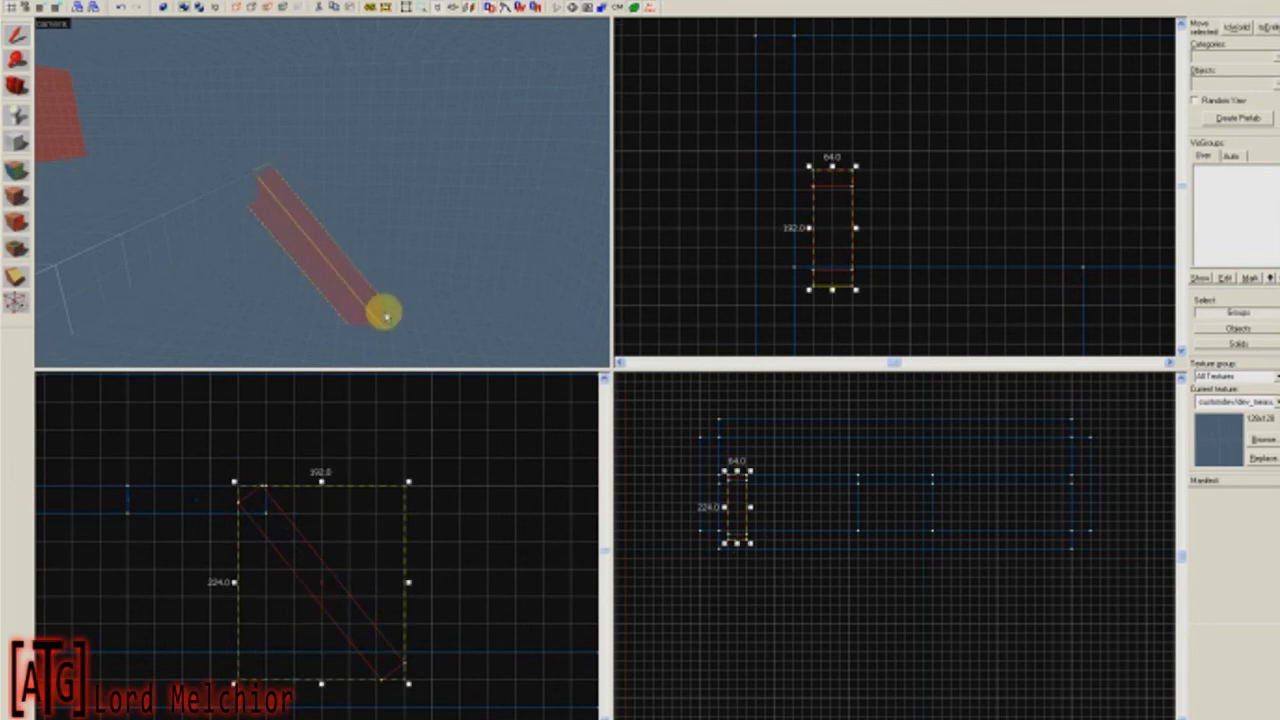
pyautogui.press('w')
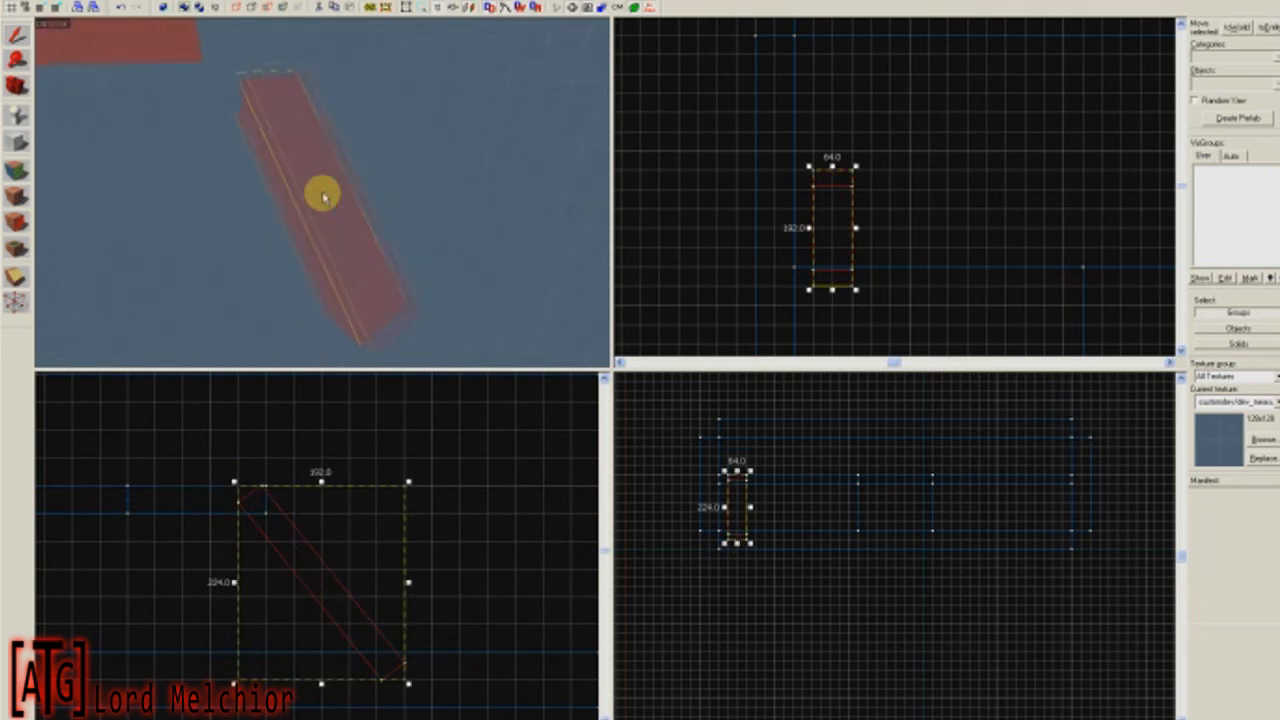
pyautogui.press('s')
pyautogui.press('w')
pyautogui.press('s')
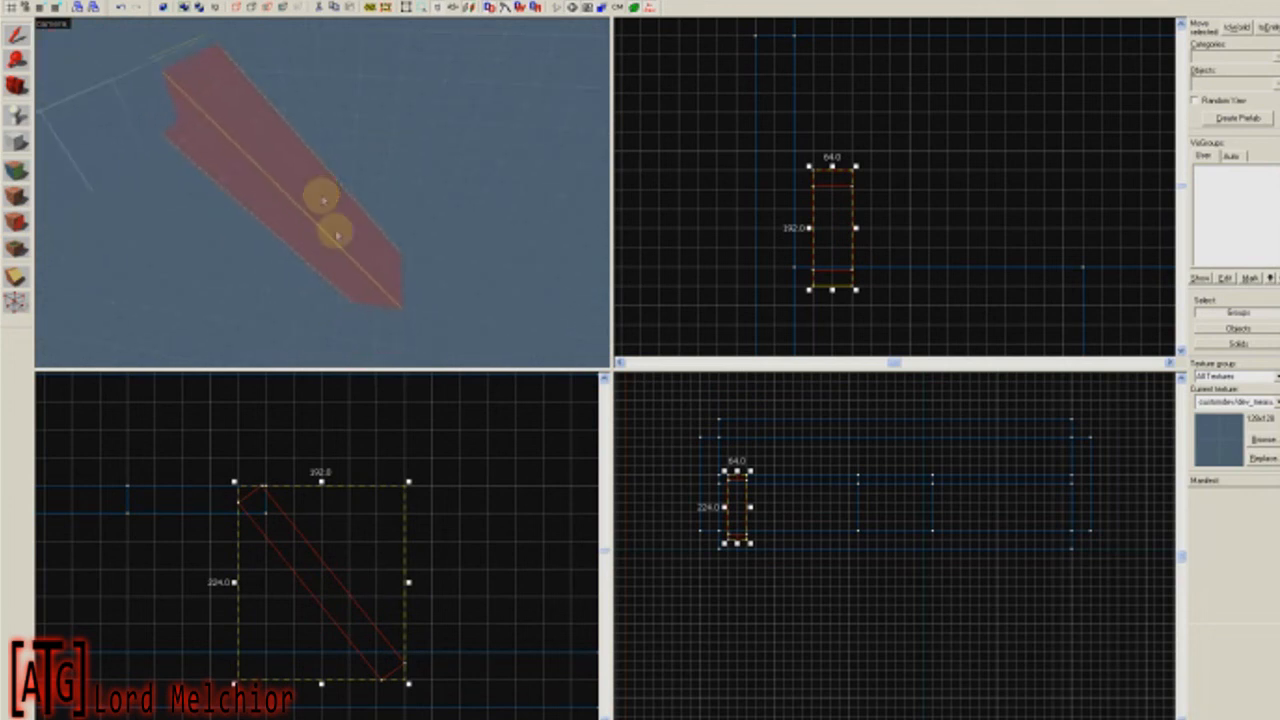
# Duplicate the blue ramp away from the platform and skew the copy in the side view until it stands nearly upright.
pyautogui.moveTo(349, 563)
pyautogui.mouseDown()
pyautogui.moveTo(514, 560)
pyautogui.moveTo(530, 575)
pyautogui.mouseUp()
pyautogui.moveTo(530, 575)
pyautogui.mouseDown(button='middle')
pyautogui.moveTo(393, 511)
pyautogui.moveTo(362, 519)
pyautogui.mouseUp(button='middle')
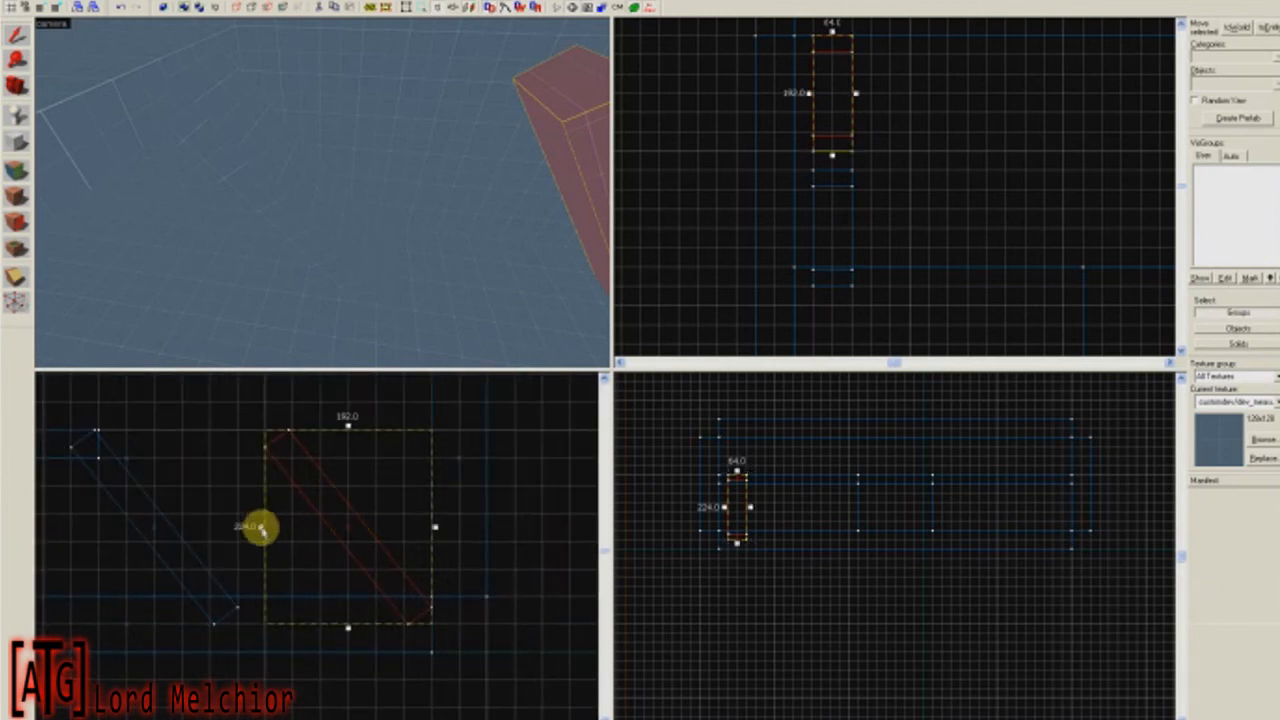
pyautogui.moveTo(347, 428)
pyautogui.mouseDown()
pyautogui.moveTo(527, 451)
pyautogui.moveTo(517, 443)
pyautogui.mouseUp()
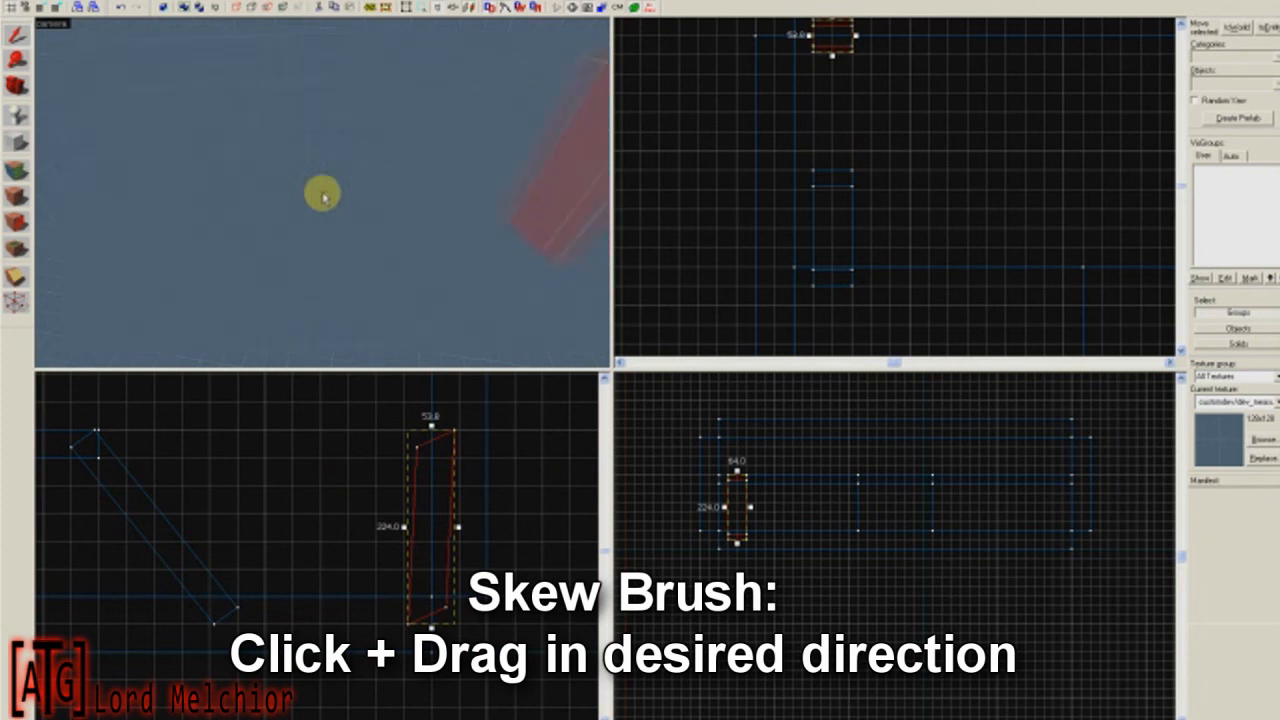
pyautogui.moveTo(415, 437)
pyautogui.mouseDown()
pyautogui.moveTo(380, 506)
pyautogui.moveTo(357, 506)
pyautogui.mouseUp()
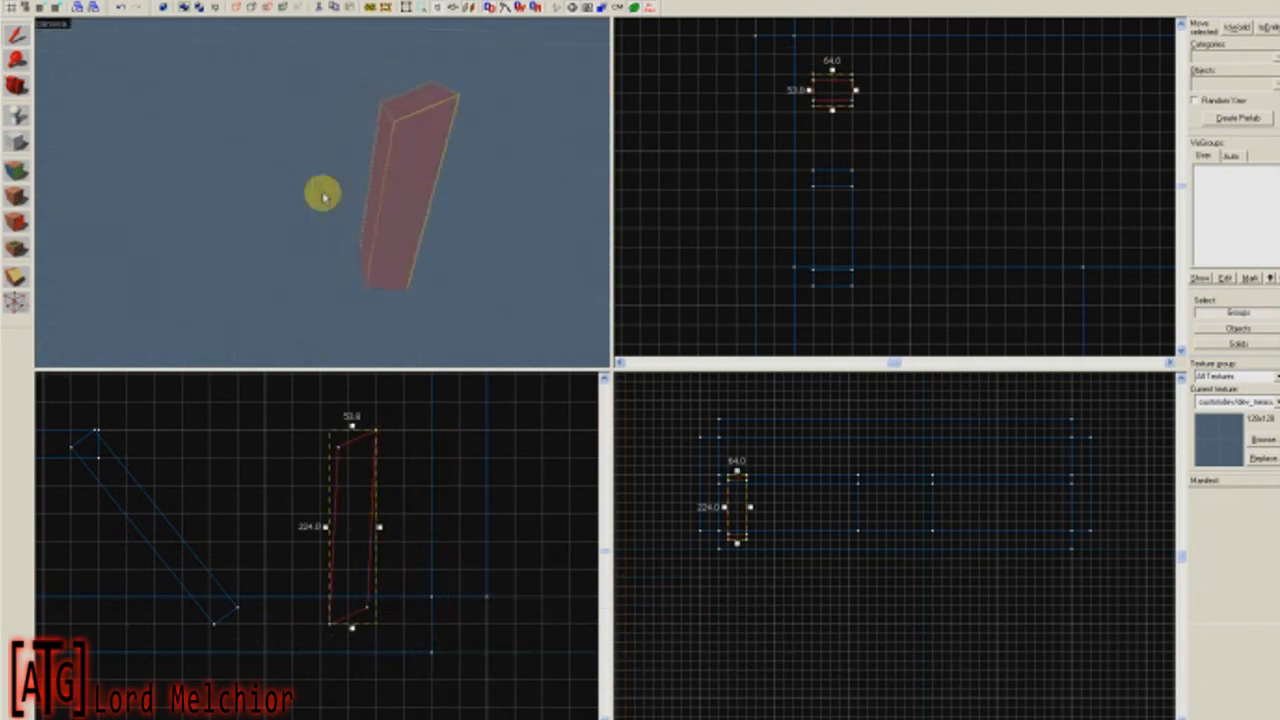
pyautogui.press('w')
pyautogui.press('s')
pyautogui.press('w')
pyautogui.press('a')
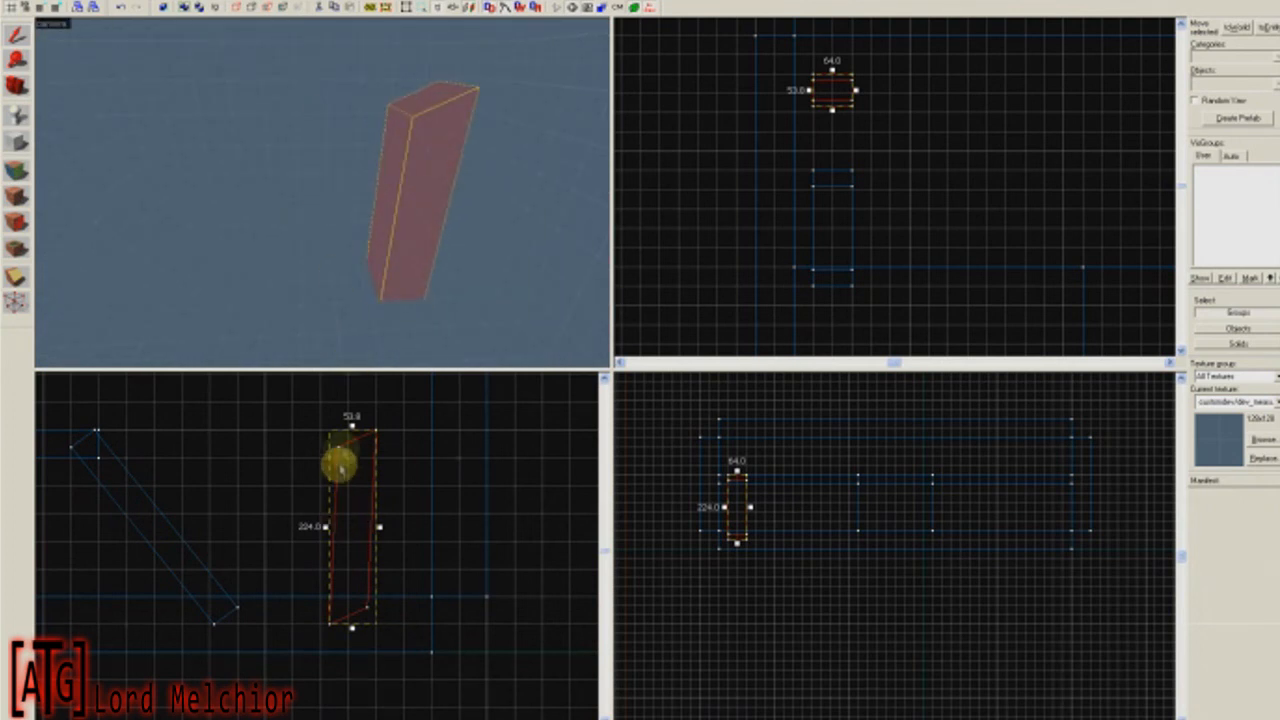
# Skew the ramp copy back into a slope with a height of 176 units, and delete it.
pyautogui.moveTo(380, 530)
pyautogui.mouseDown()
pyautogui.moveTo(380, 466)
pyautogui.moveTo(380, 534)
pyautogui.moveTo(334, 529)
pyautogui.moveTo(326, 506)
pyautogui.mouseUp()
pyautogui.moveTo(317, 588)
pyautogui.mouseDown()
pyautogui.moveTo(237, 586)
pyautogui.moveTo(420, 584)
pyautogui.mouseUp()
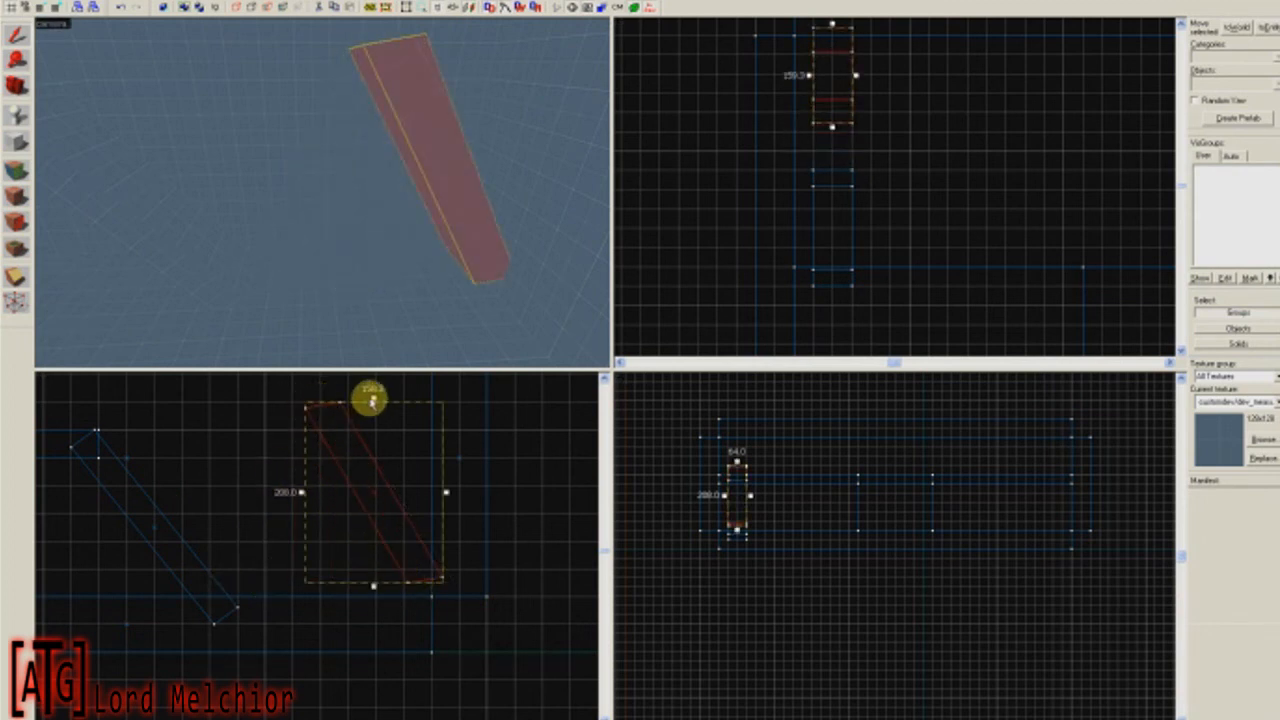
pyautogui.moveTo(377, 400); pyautogui.dragTo(375, 421)
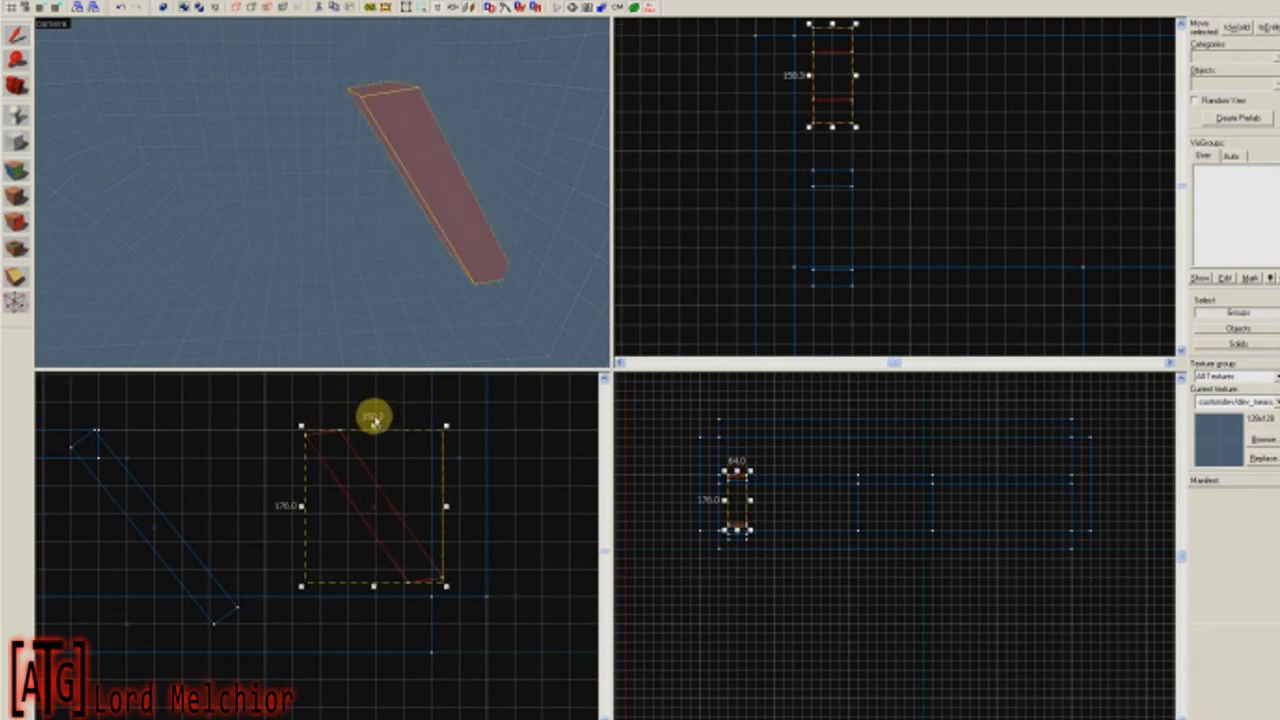
pyautogui.press('Delete')
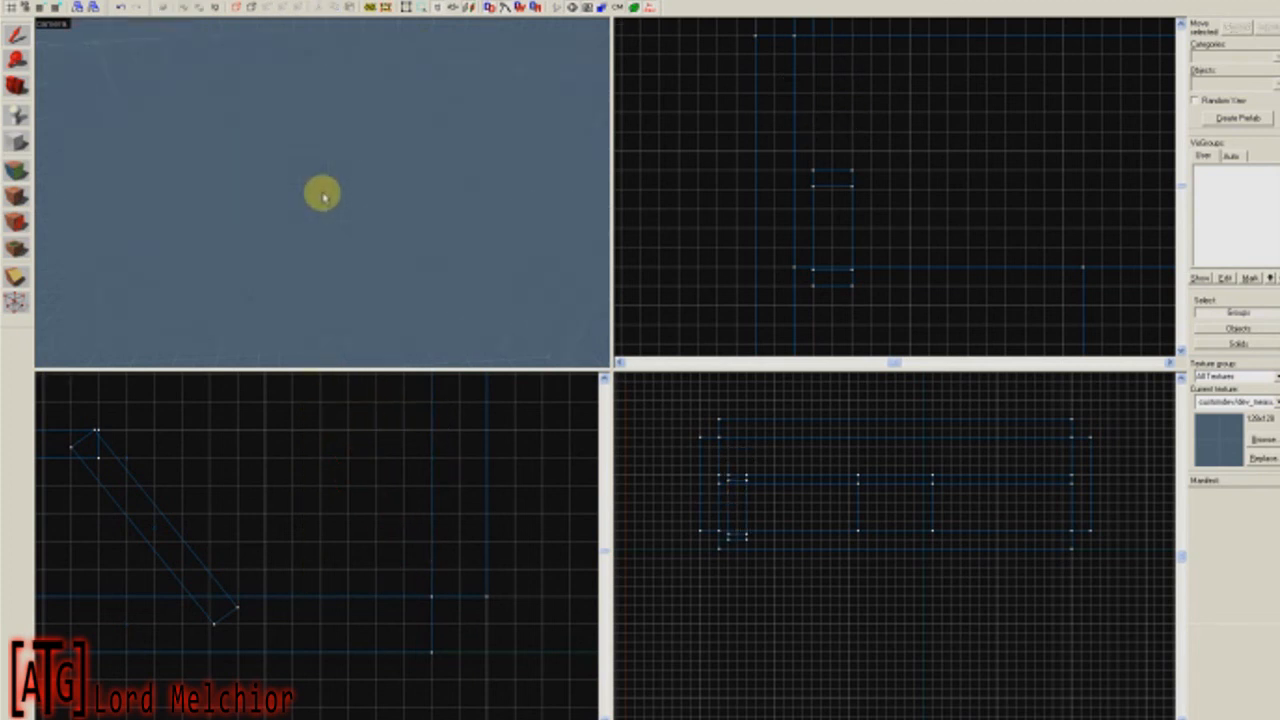
# Duplicate the blue ramp to the opposite end of the platform and move the original about 32 units inward from its side wall.
pyautogui.click(322, 197)
pyautogui.scroll(-2, 889, 237)
pyautogui.moveTo(992, 230); pyautogui.dragTo(864, 206, button='middle')
pyautogui.moveTo(737, 189)
pyautogui.keyDown('shift'); pyautogui.mouseDown()
pyautogui.moveTo(1048, 166)
pyautogui.moveTo(1026, 187)
pyautogui.mouseUp(); pyautogui.keyUp('shift')
pyautogui.moveTo(778, 238)
pyautogui.mouseDown(button='middle')
pyautogui.moveTo(847, 213)
pyautogui.moveTo(839, 201)
pyautogui.mouseUp(button='middle')
pyautogui.moveTo(1087, 169); pyautogui.dragTo(1108, 181)
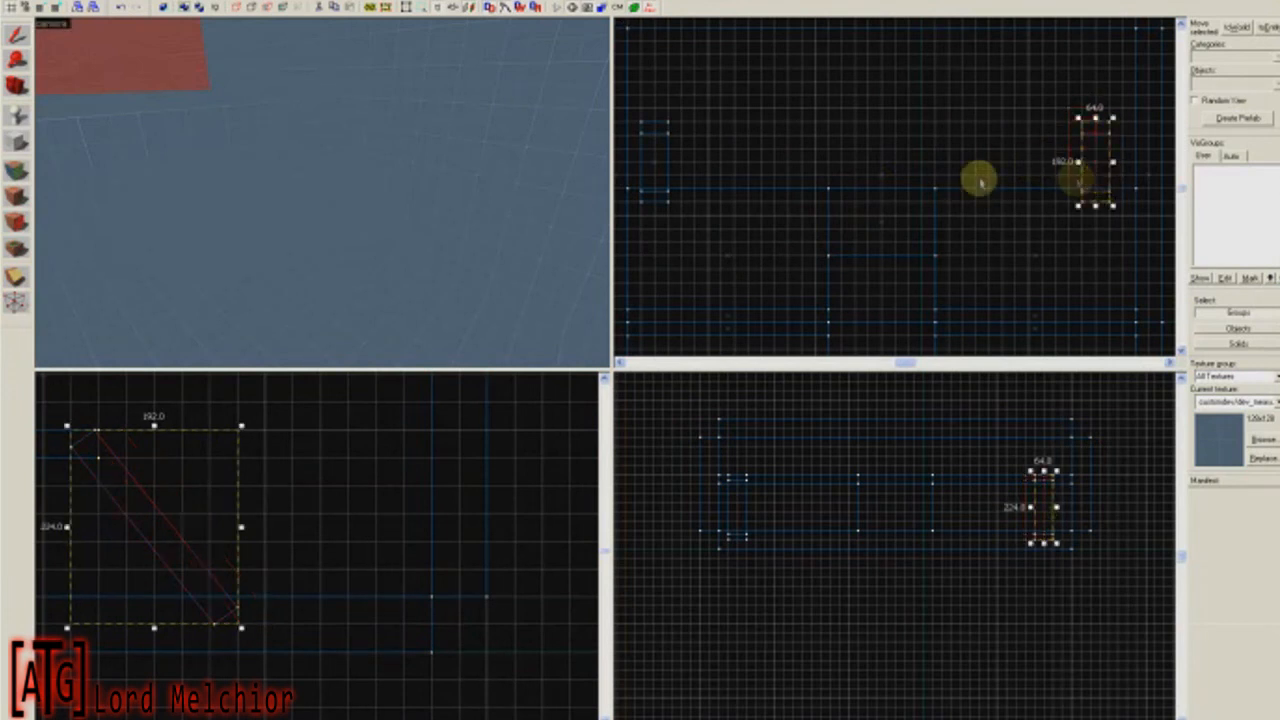
pyautogui.click(343, 214)
pyautogui.moveTo(651, 172); pyautogui.dragTo(664, 171)
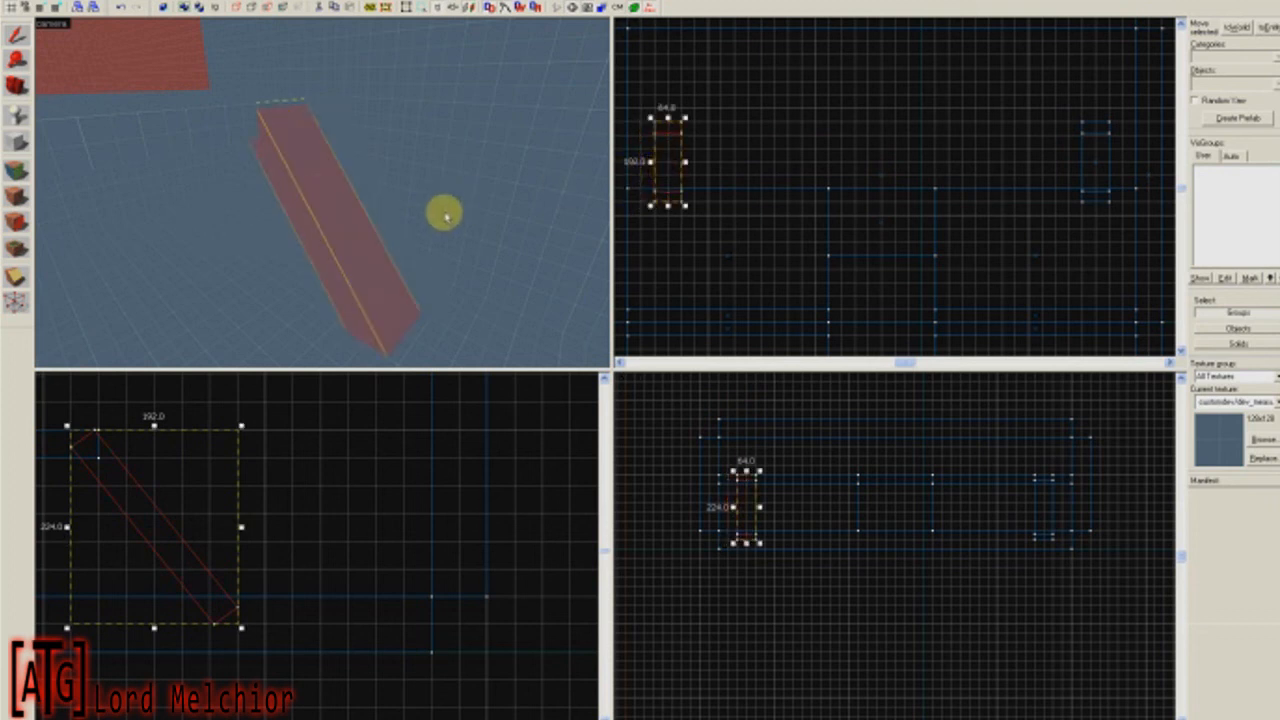
# Duplicate both blue ramps into the red room and rotate the copies half a turn in the top view to face the opposite way.
pyautogui.press('z')
pyautogui.keyDown('ctrl'); pyautogui.click(323, 195); pyautogui.keyUp('ctrl')
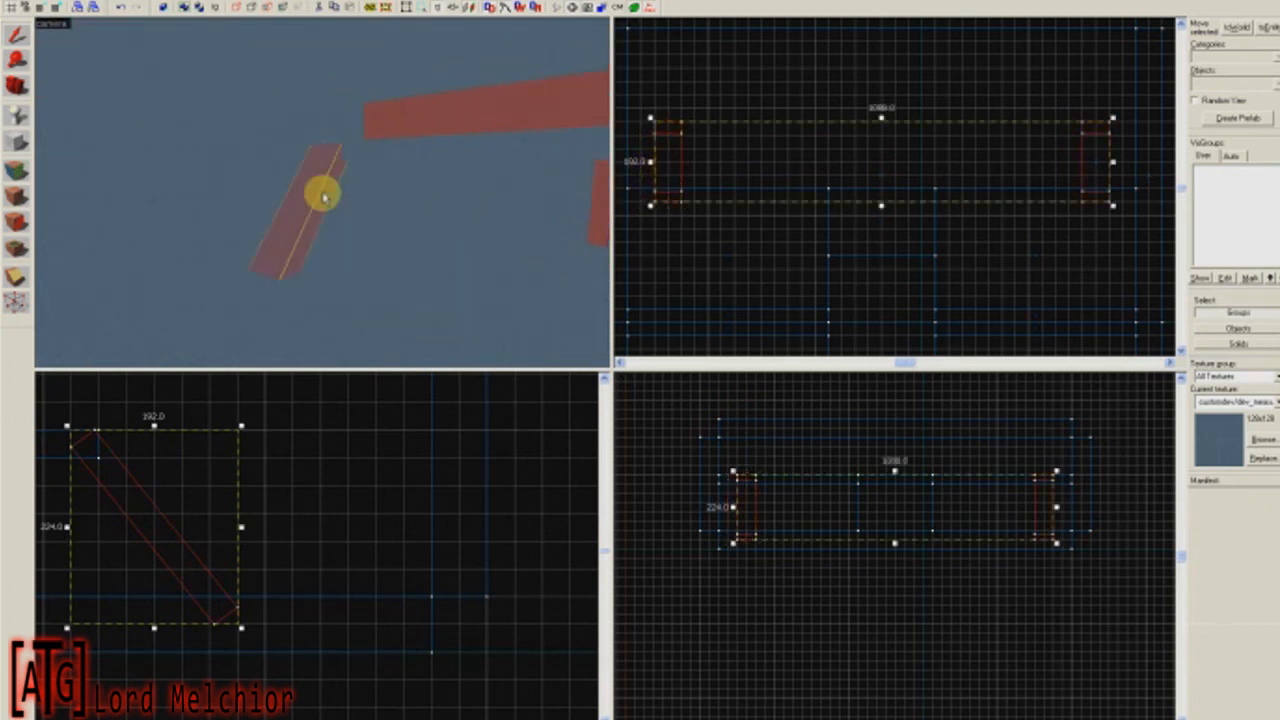
pyautogui.moveTo(895, 212); pyautogui.dragTo(888, 100)
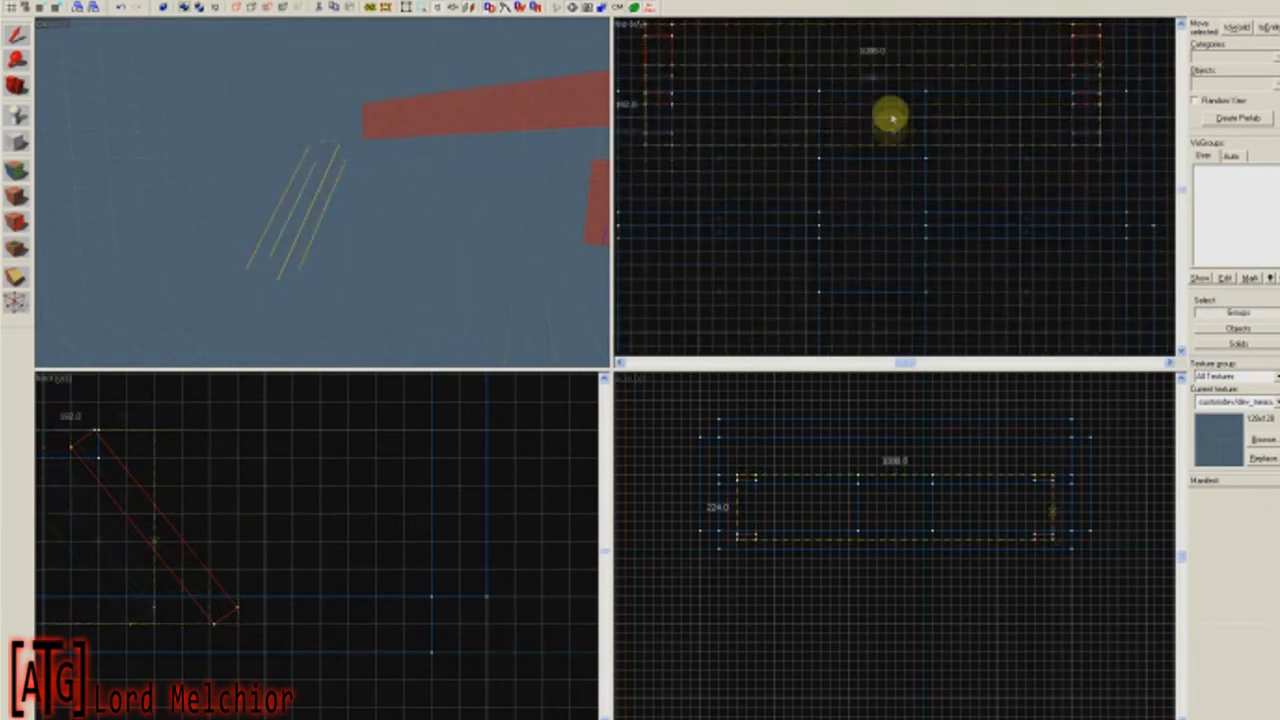
pyautogui.moveTo(884, 416); pyautogui.dragTo(895, 189)
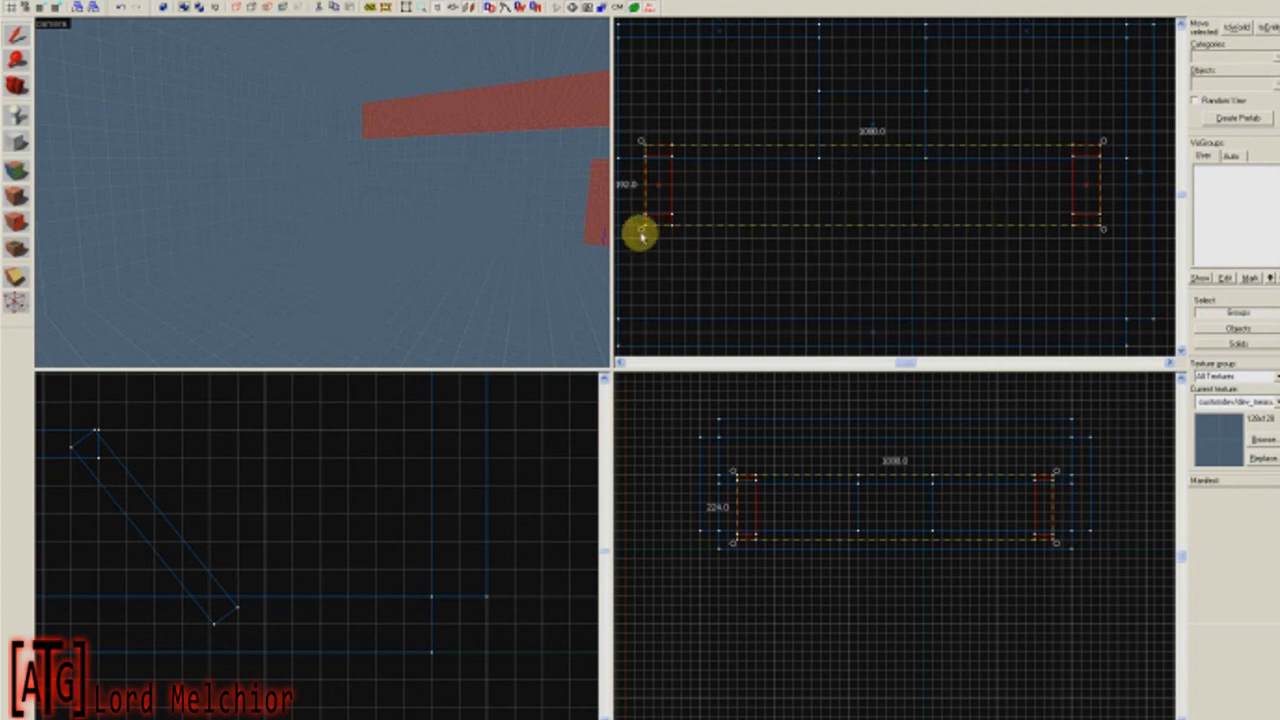
pyautogui.moveTo(640, 232)
pyautogui.mouseDown()
pyautogui.moveTo(634, 129)
pyautogui.moveTo(1006, 86)
pyautogui.moveTo(1065, 155)
pyautogui.mouseUp()
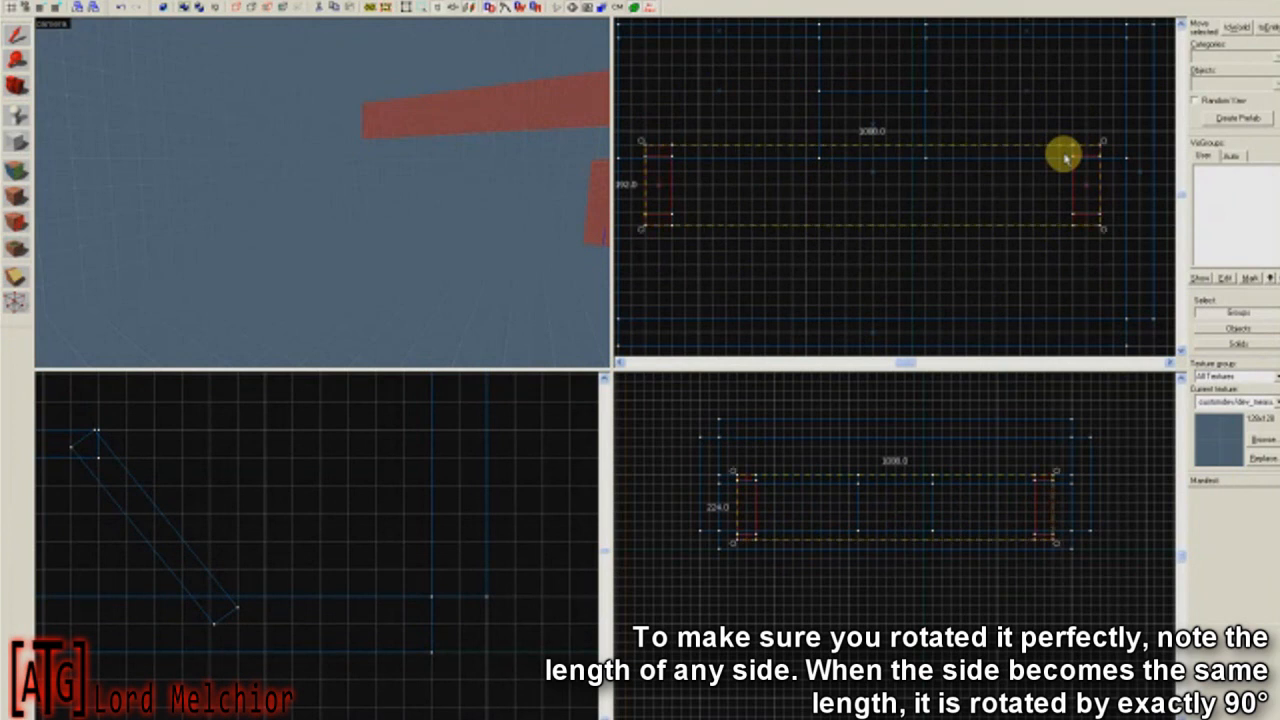
# Apply the red measuring texture to both ramp copies in the red room and finish face editing.
pyautogui.press('z')
pyautogui.press('w')
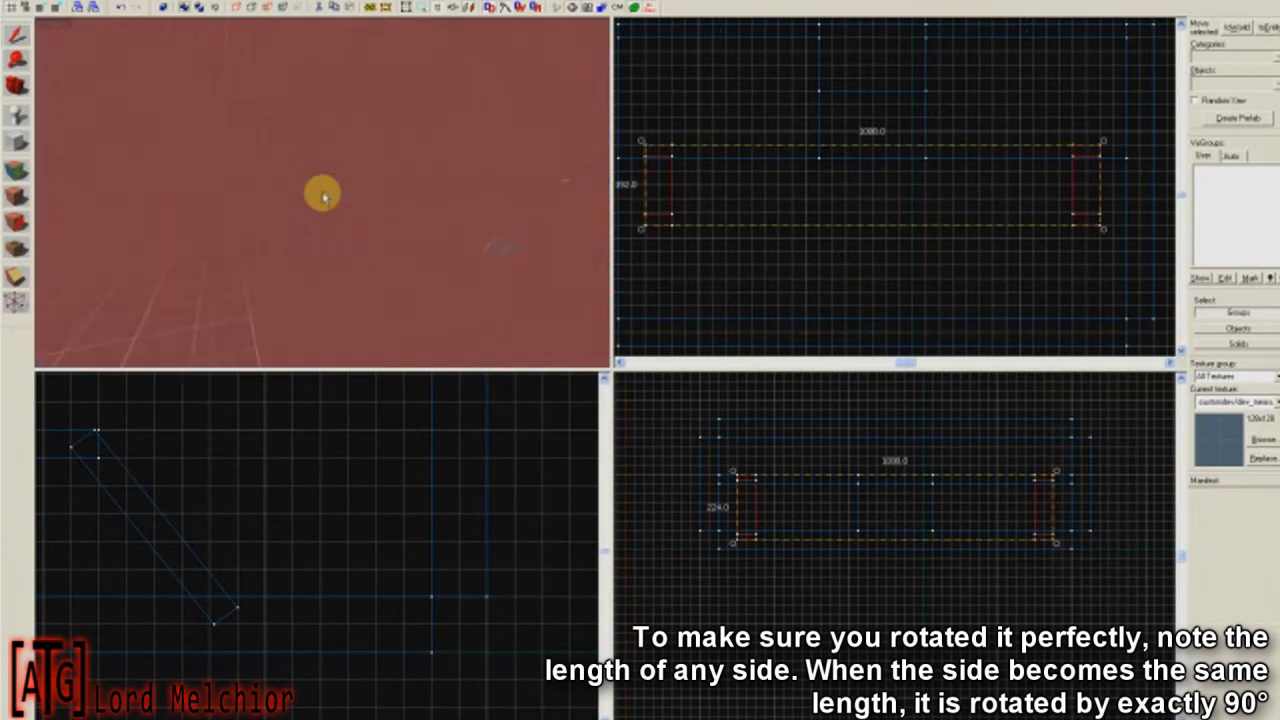
pyautogui.click(16, 195)
pyautogui.click(614, 353)
pyautogui.doubleClick(478, 370)
pyautogui.click(617, 402)
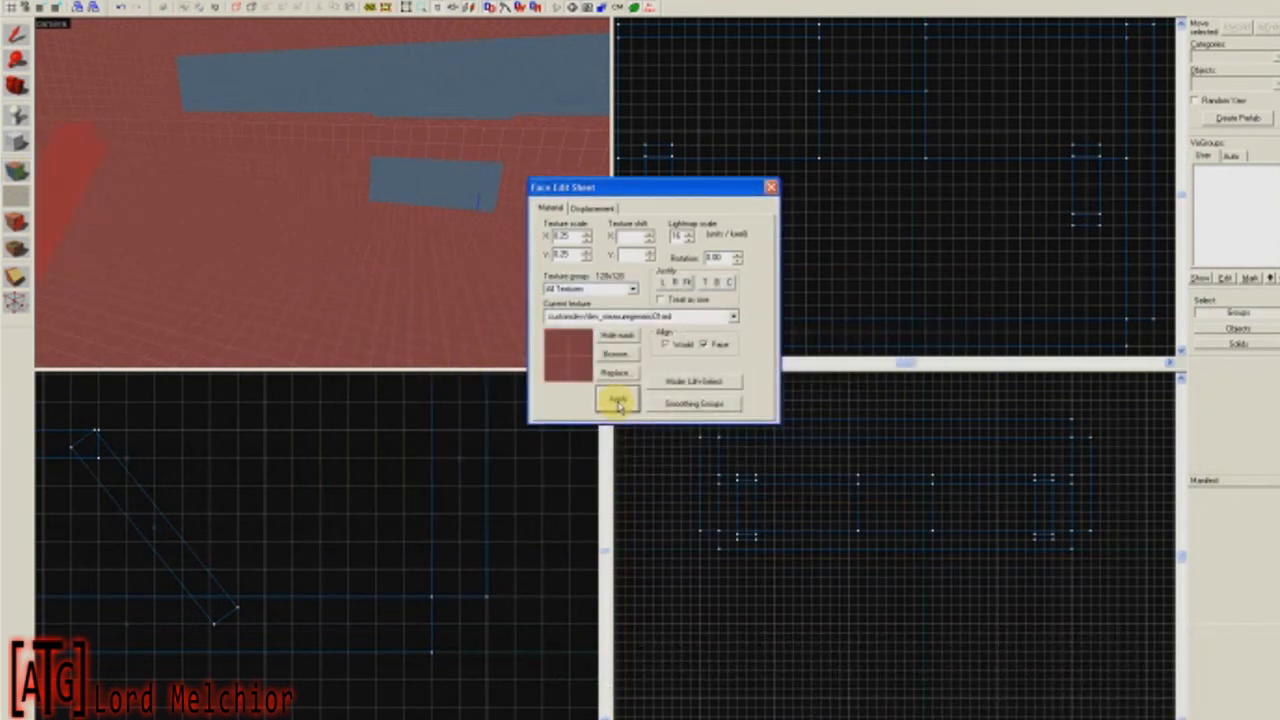
pyautogui.click(770, 187)
pyautogui.press('z')
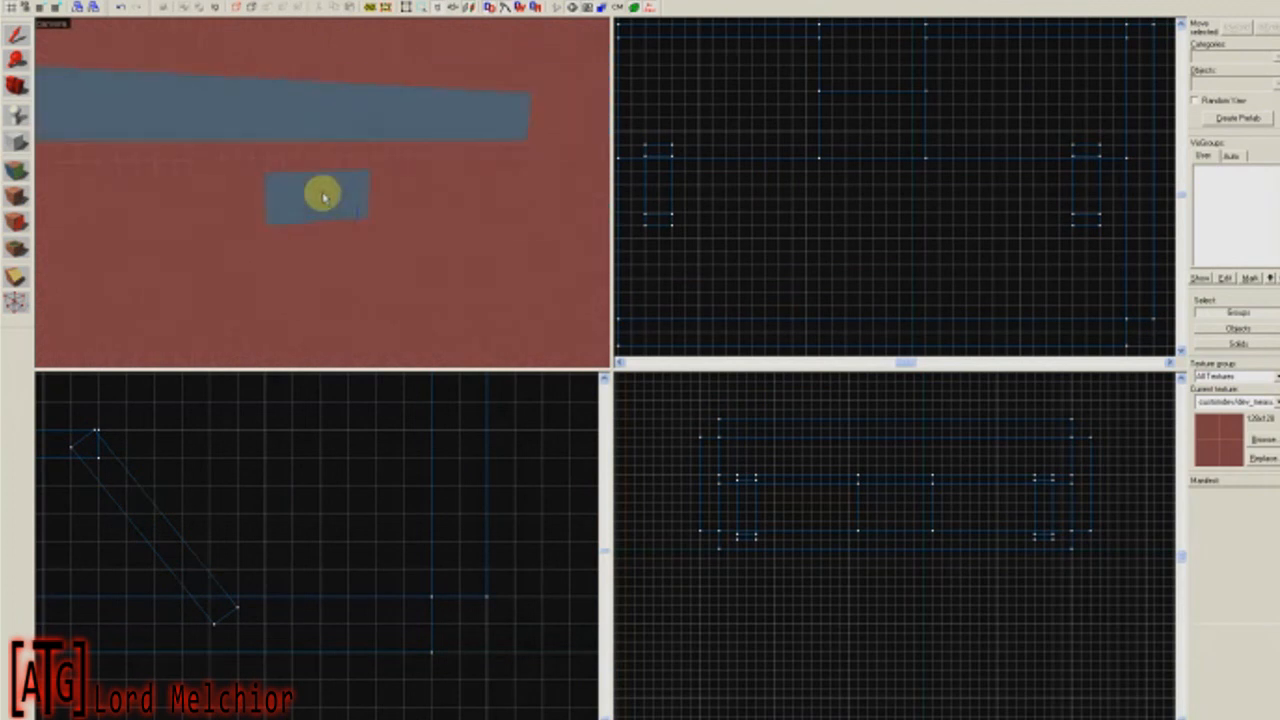